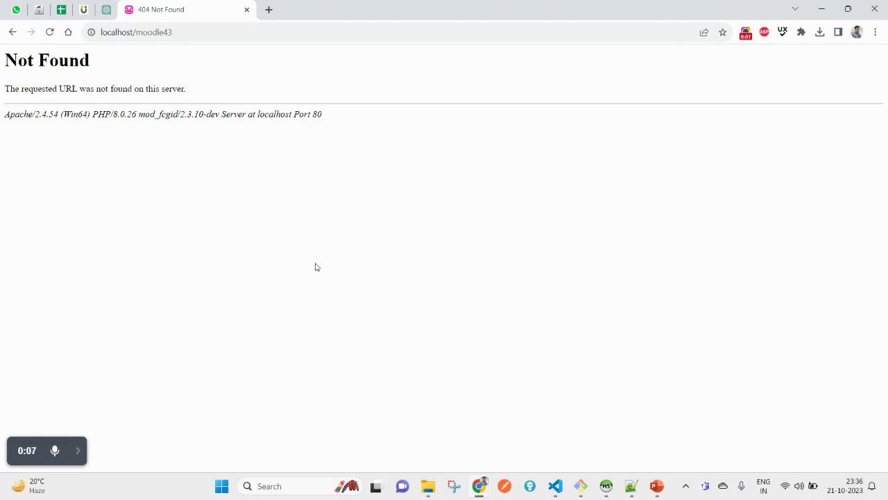
Switch from the 404 Not Found page to the Moodle 4.3 Installation slide in PowerPoint
click(656, 487)
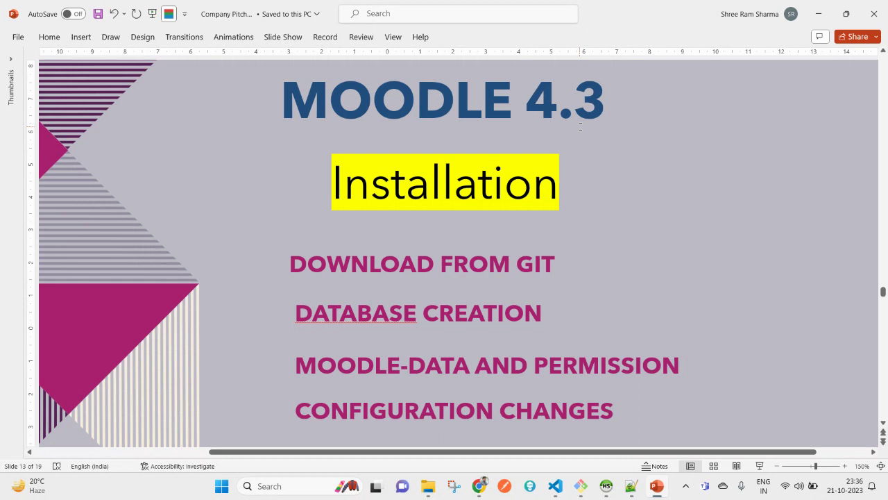
Clear the spelling flag on DATABASE and highlight the GIT and DATABASE steps
right_click(360, 320)
click(398, 329)
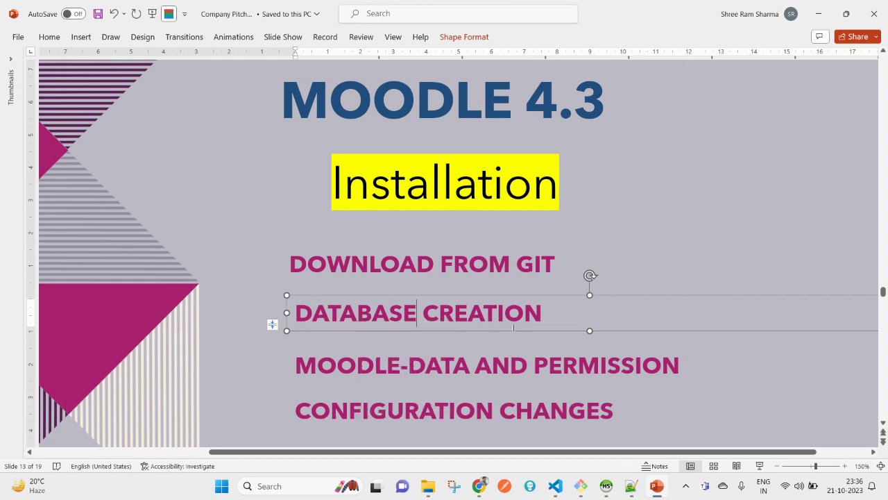
click(644, 244)
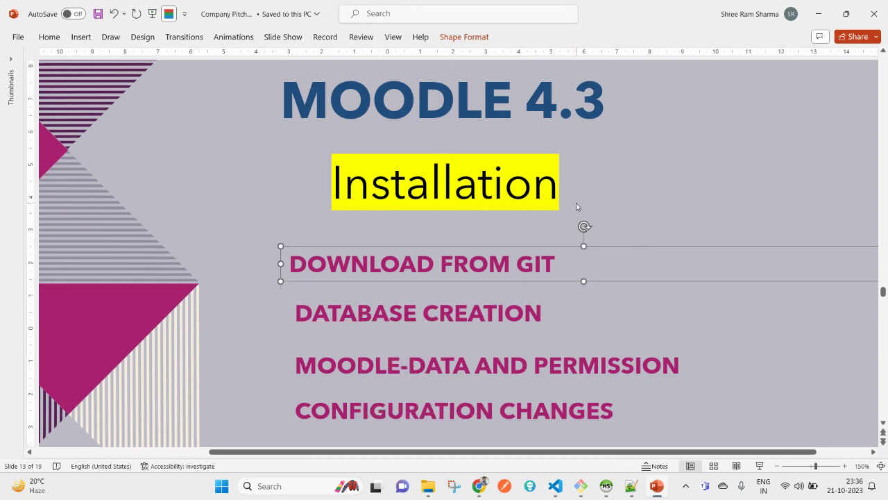
click(542, 317)
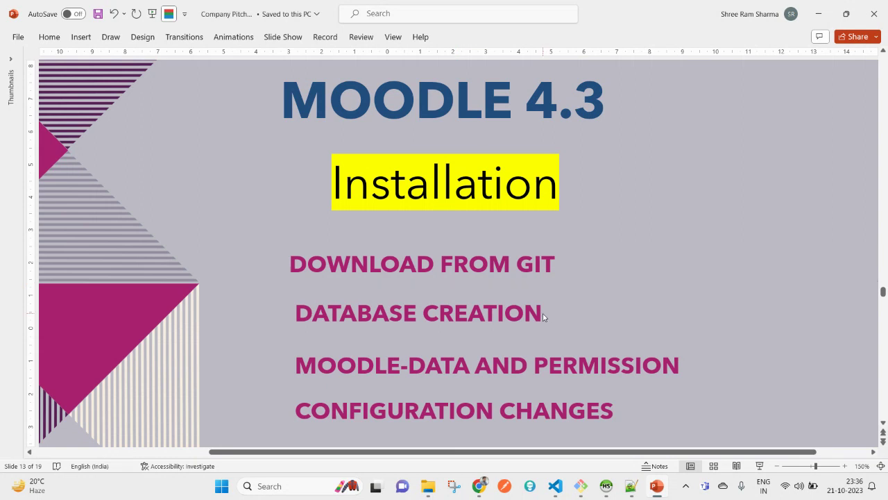
double_click(530, 268)
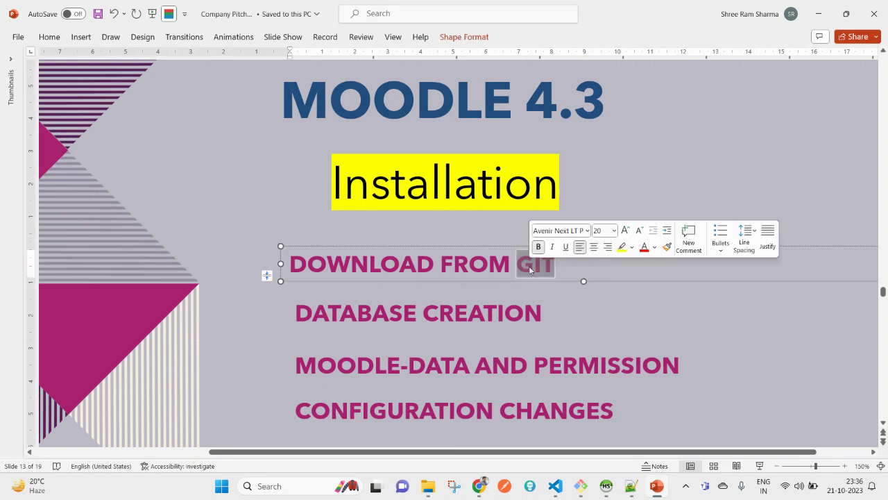
double_click(388, 311)
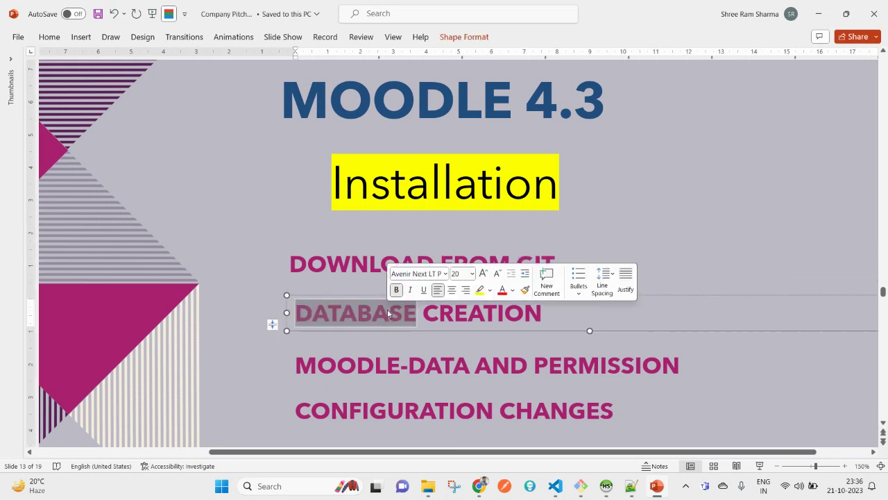
Highlight the MOODLE-DATA AND PERMISSION and CONFIGURATION CHANGES lines, then return to the 404 page
triple_click(385, 365)
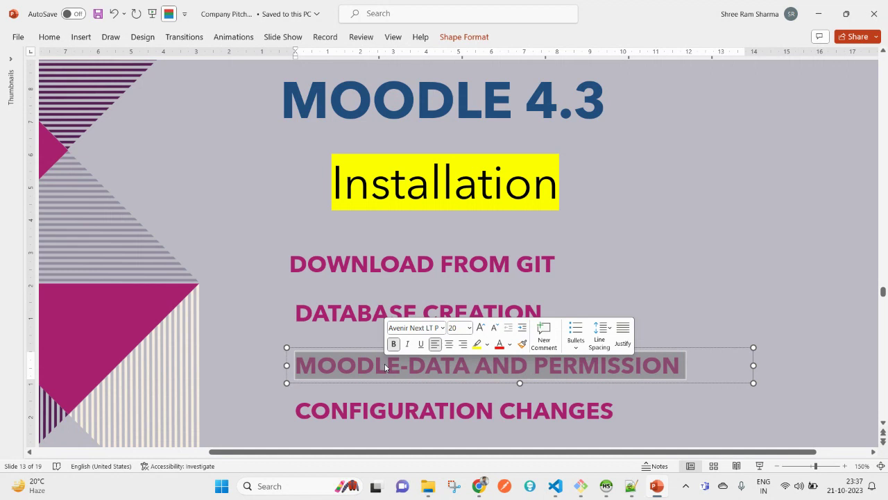
triple_click(350, 408)
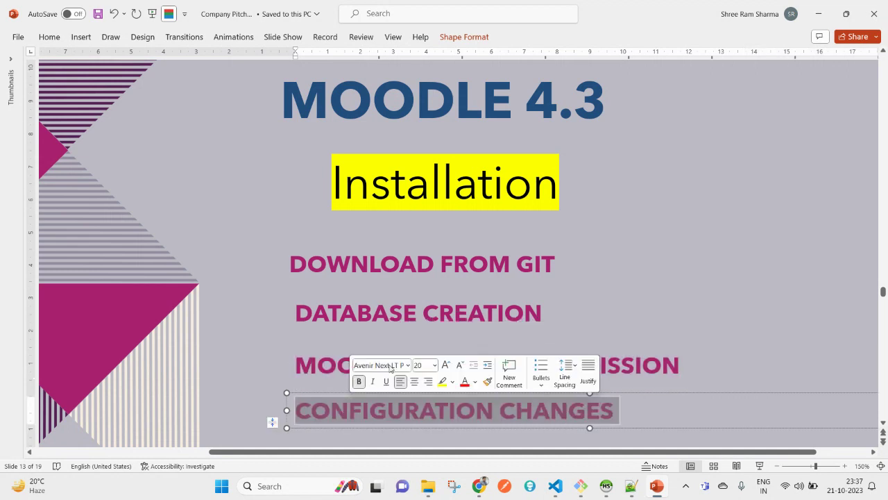
click(712, 188)
click(700, 154)
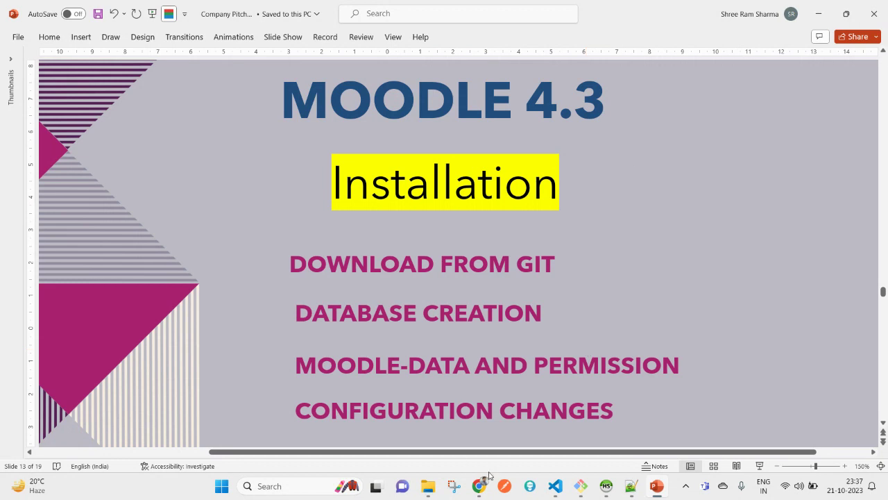
mouse_move(486, 495)
click(410, 436)
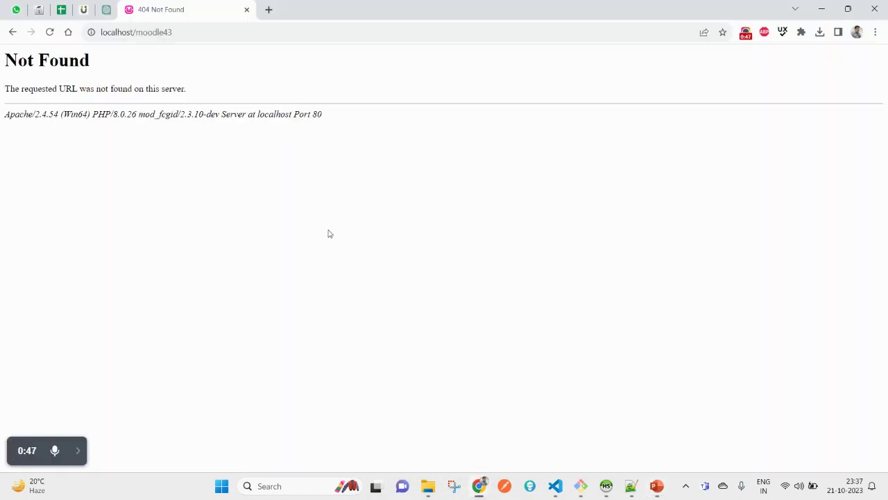
In a new browser tab, search 'git moodle' to reach github.com/moodle/moodle
key(alt+Tab)
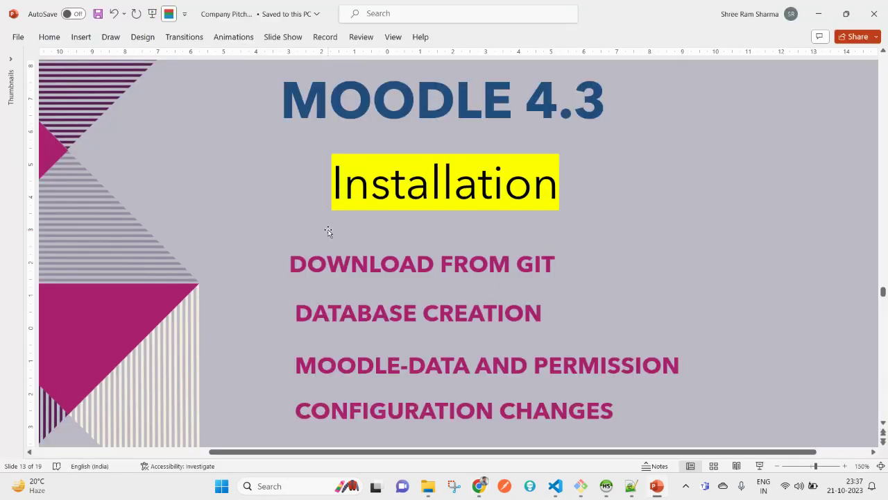
key(alt+Tab)
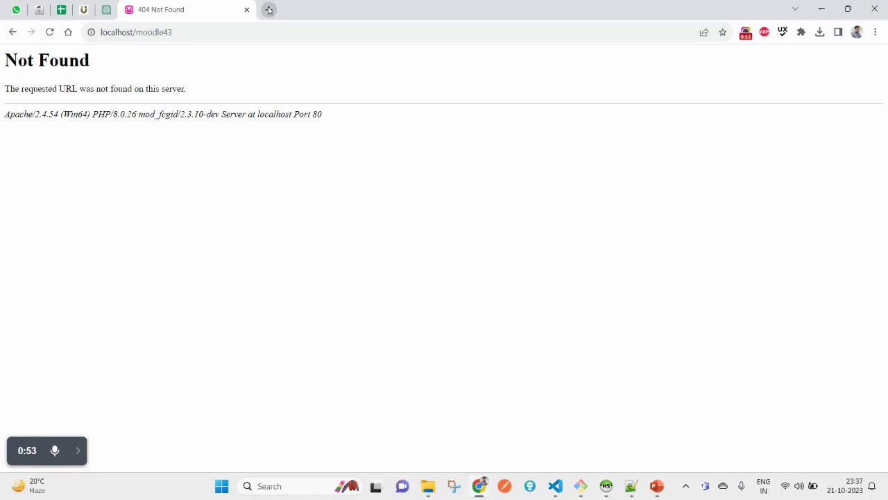
click(268, 10)
text(github.com/moodle/moodle)
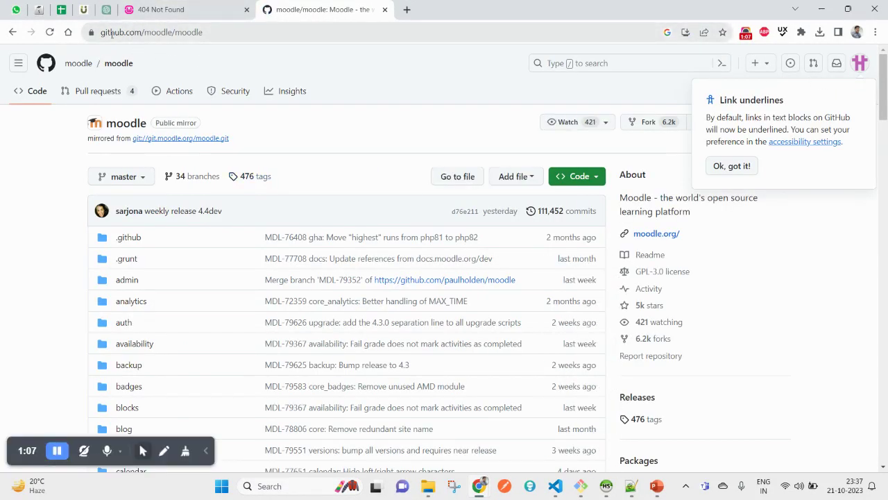
click(111, 34)
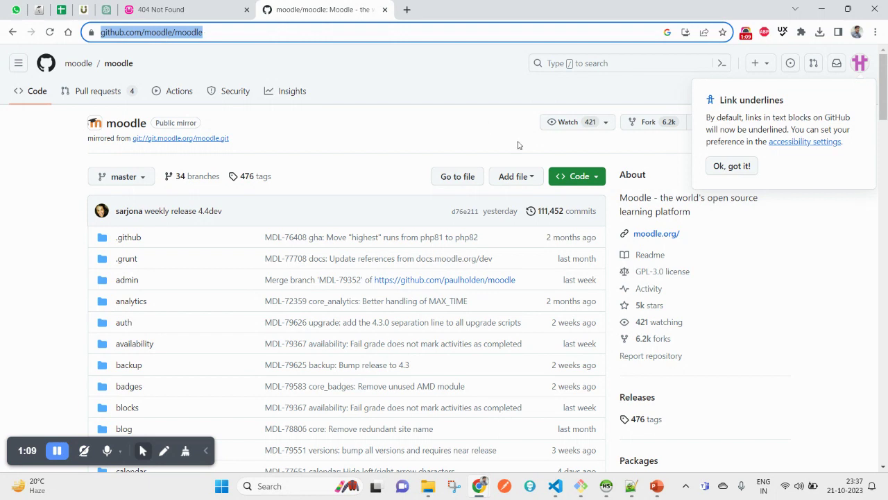
Copy the repository's HTTPS clone URL from the Code menu
click(805, 266)
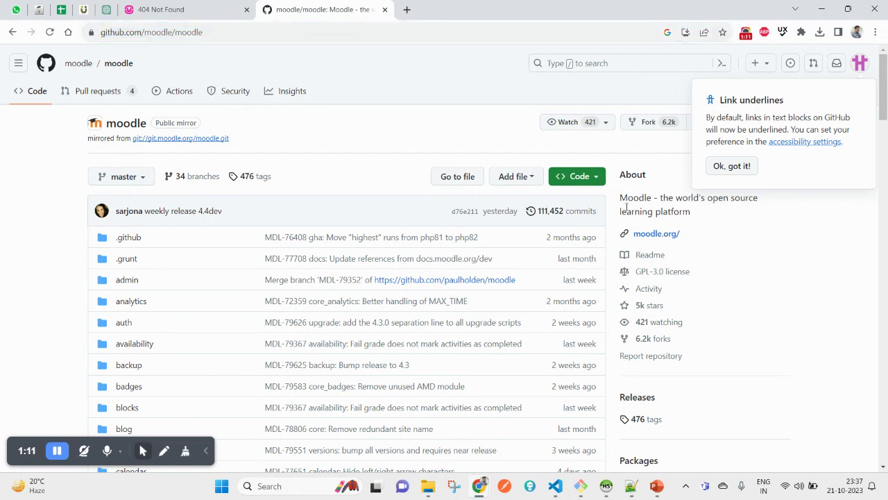
click(586, 178)
click(432, 255)
click(402, 256)
click(582, 281)
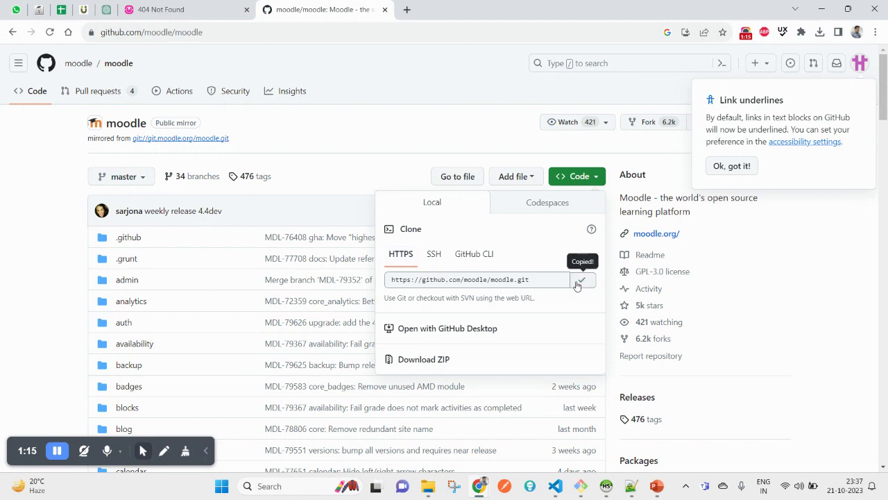
mouse_move(434, 490)
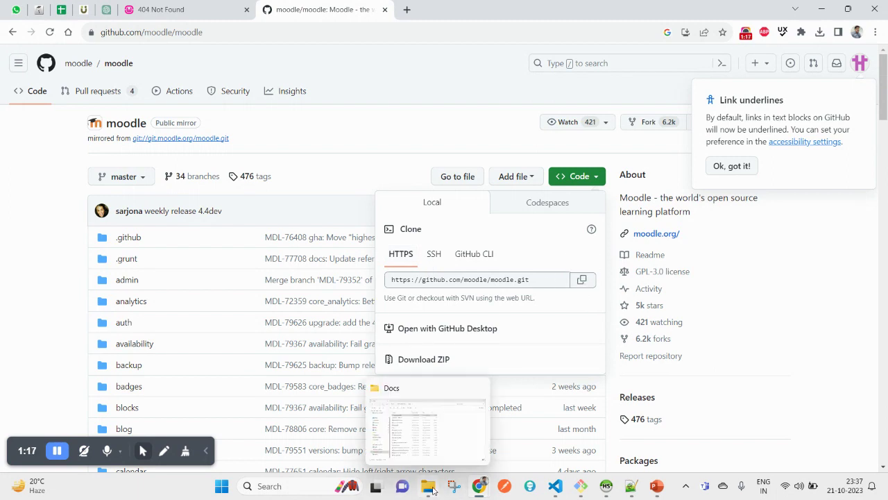
click(444, 460)
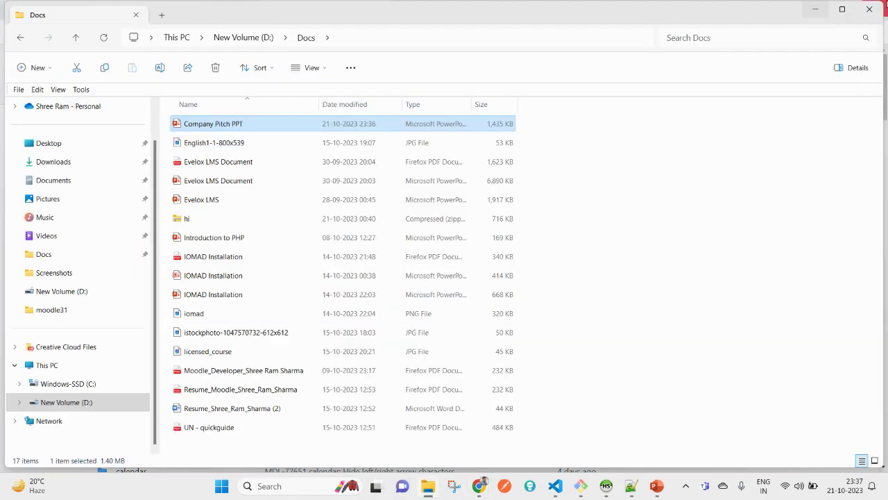
click(83, 403)
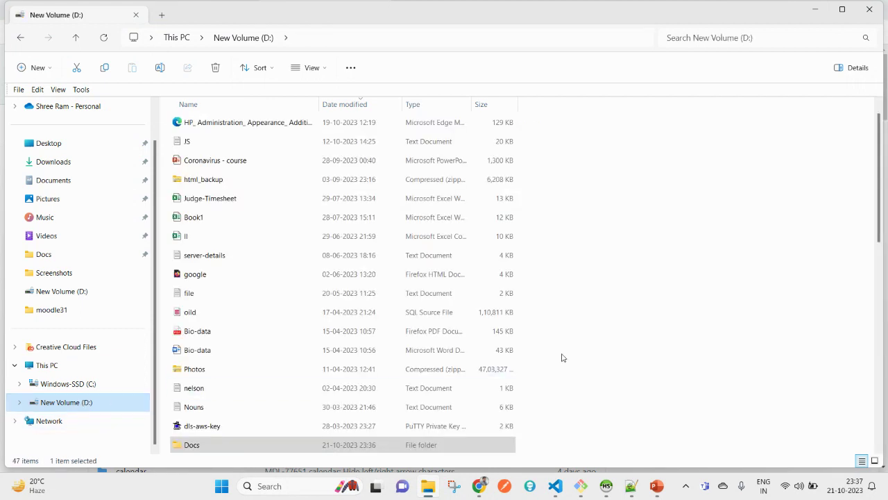
scroll(686, 365, down, 3)
click(734, 339)
key(w)
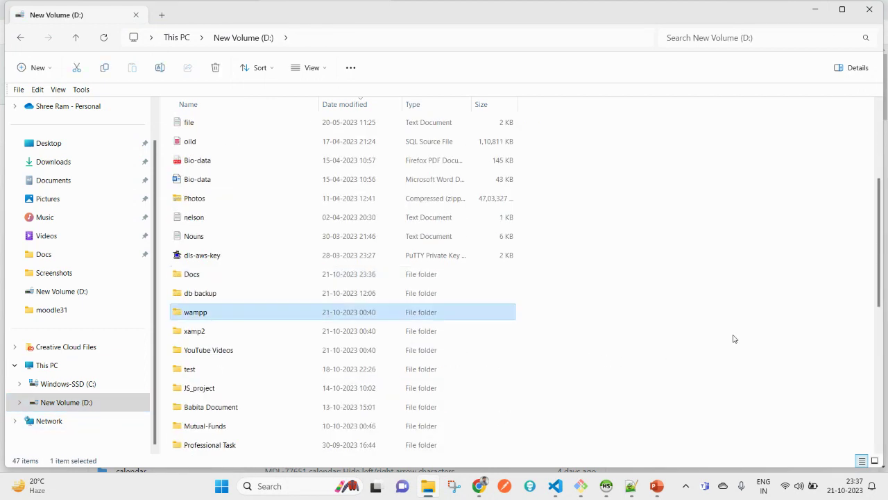
key(Return)
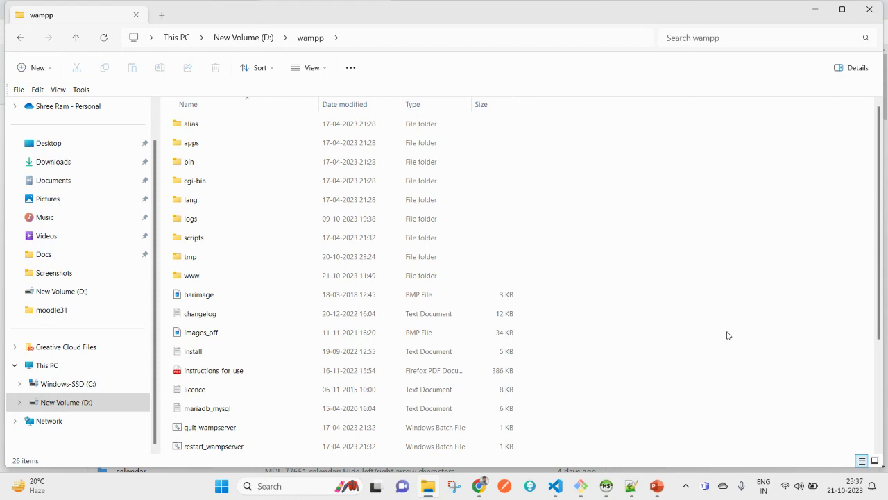
double_click(205, 278)
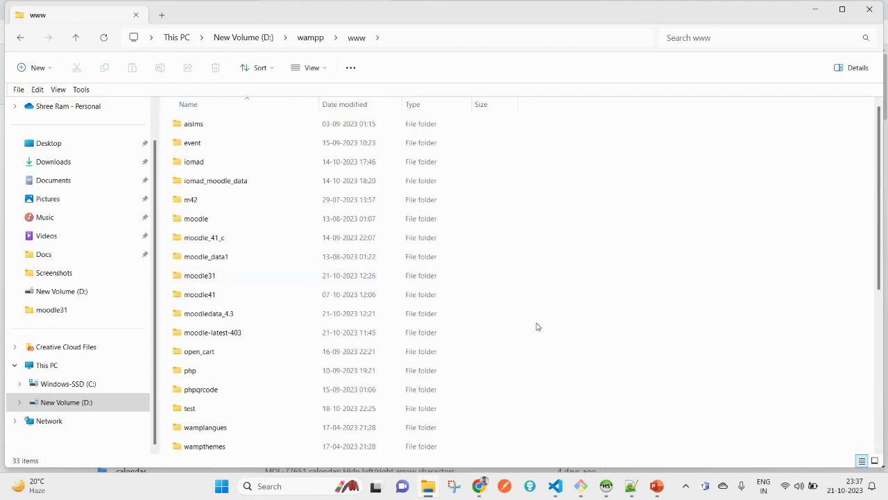
click(424, 42)
click(809, 321)
Create a new folder named moodle4.2 in www and open it
right_click(645, 315)
mouse_move(696, 249)
click(564, 251)
text(moodle4.2)
key(Return)
key(Return)
Create and open an empty 'code' folder inside moodle4.2, showing its full context menu
right_click(560, 250)
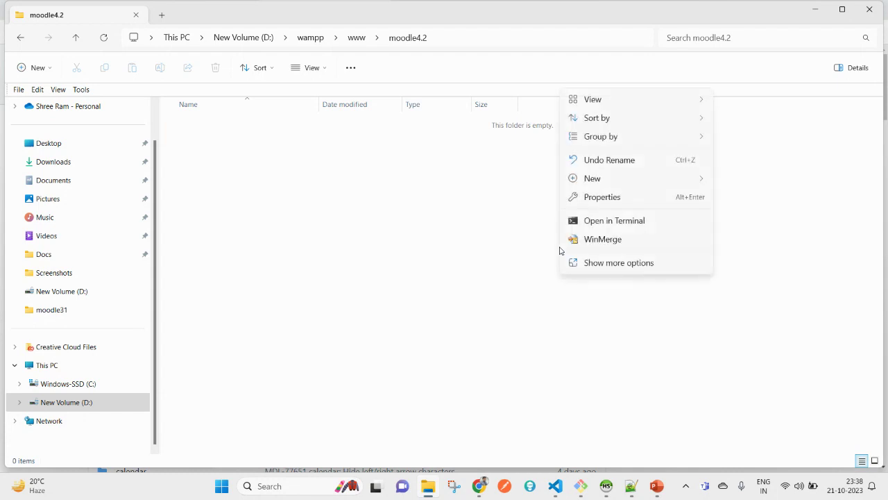
mouse_move(695, 183)
click(766, 185)
text(moodle)
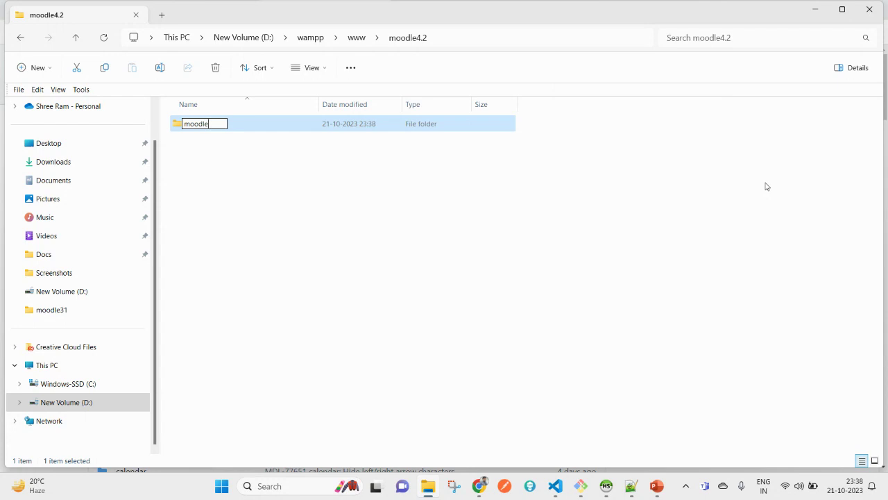
key(BackSpace)
key(BackSpace)
key(BackSpace)
key(BackSpace)
key(BackSpace)
key(BackSpace)
text(code)
key(Return)
key(Return)
right_click(562, 197)
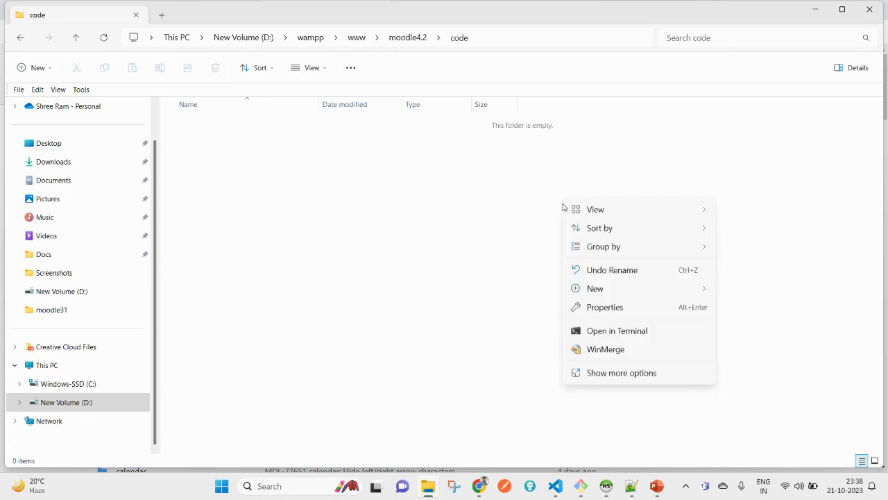
click(591, 373)
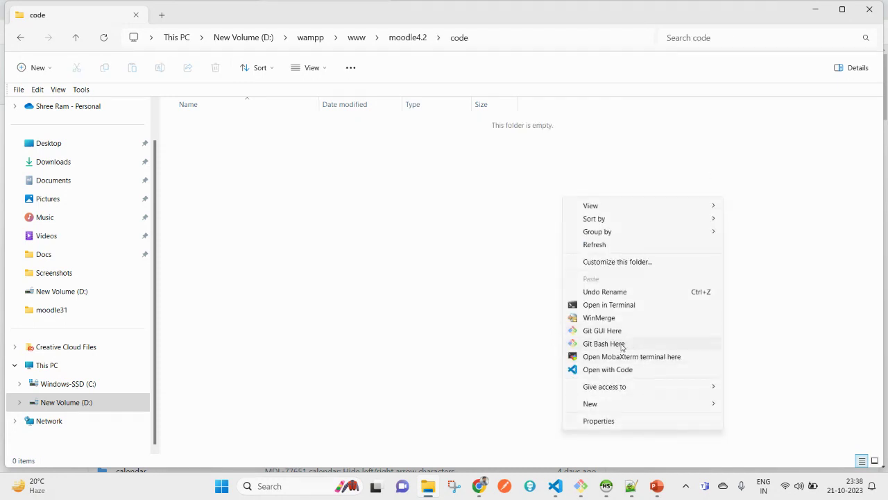
Open Git Bash in the code folder and run git clone with the pasted moodle.git URL
click(615, 347)
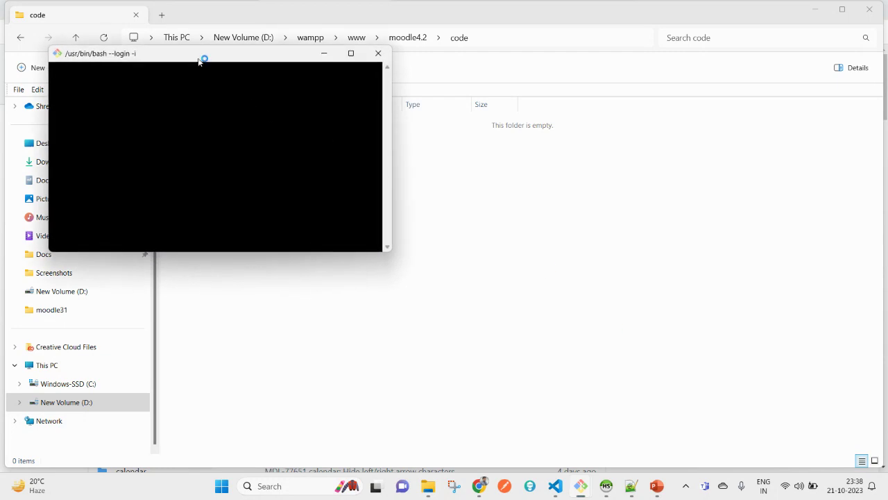
drag(201, 57, 602, 119)
right_click(547, 163)
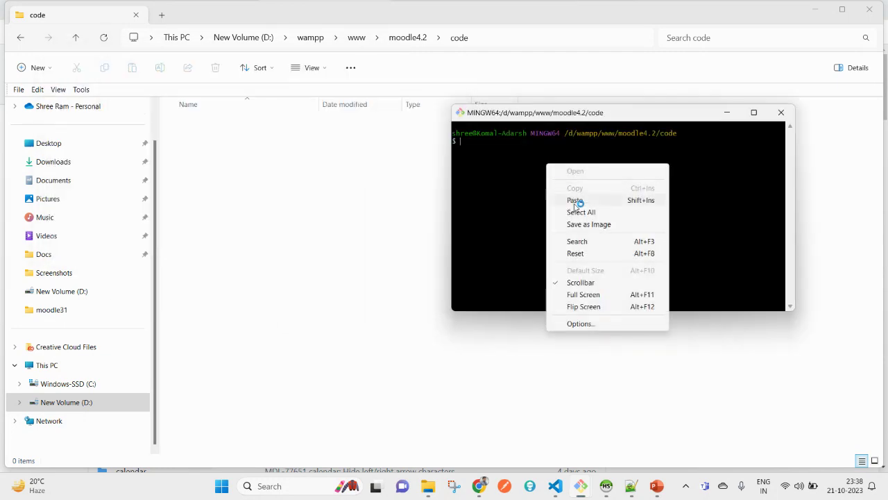
click(512, 170)
text(git clone)
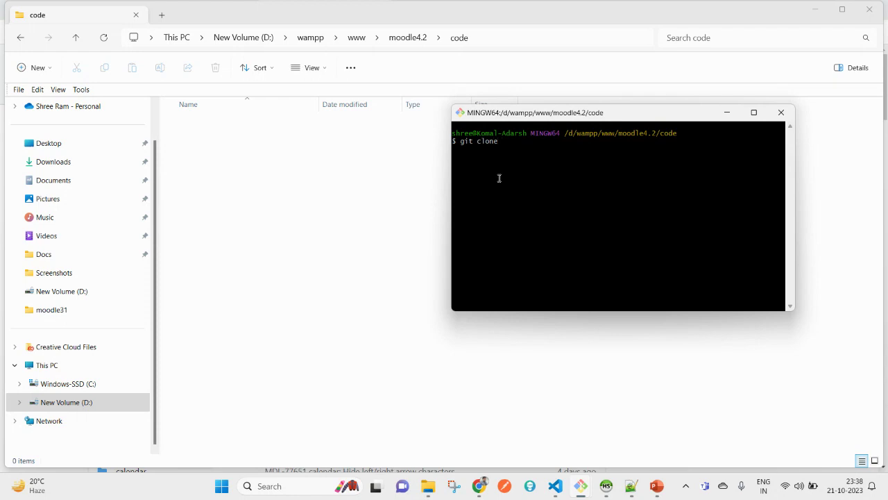
right_click(594, 159)
click(637, 199)
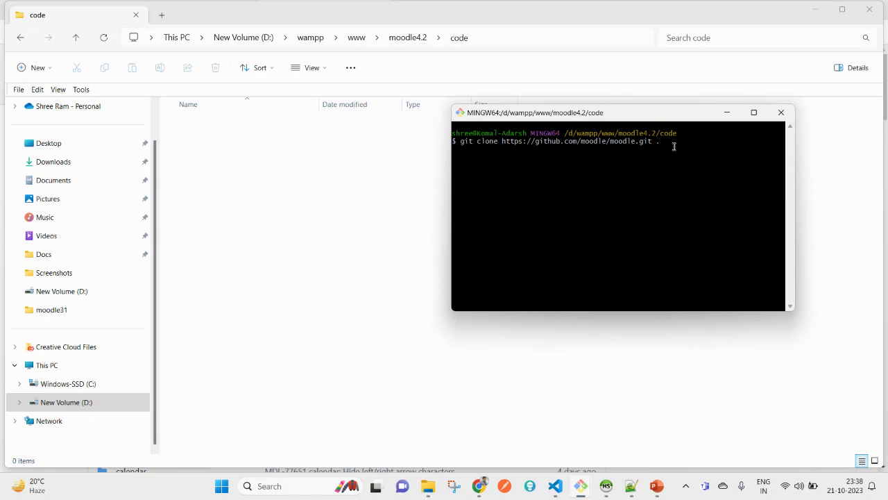
drag(613, 117, 579, 138)
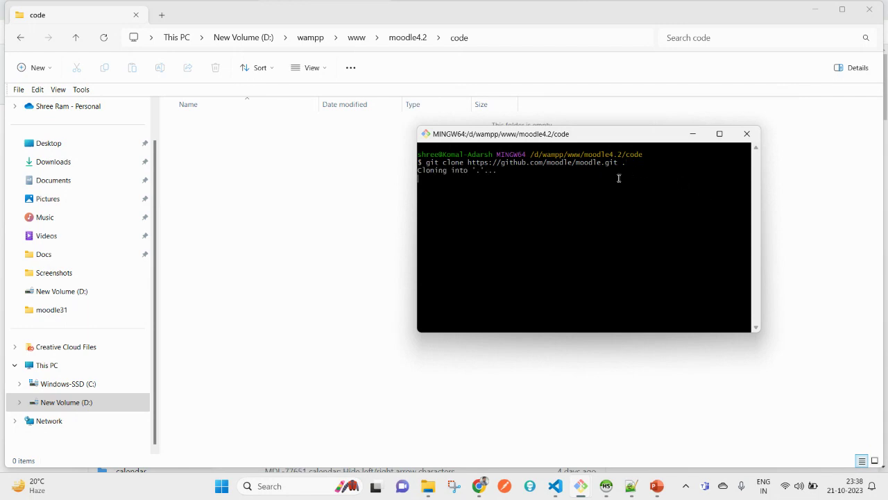
Return File Explorer to the moodle4.2 folder, then switch to the installation slide
click(346, 185)
click(411, 38)
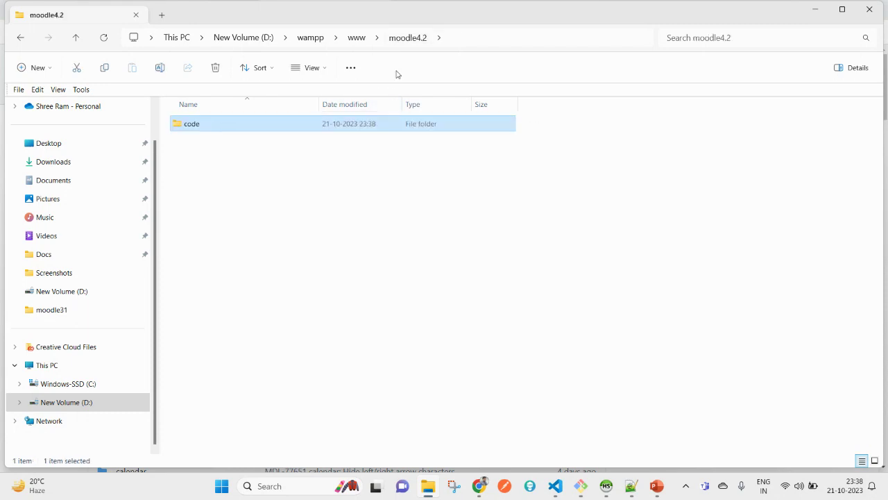
click(449, 210)
right_click(449, 209)
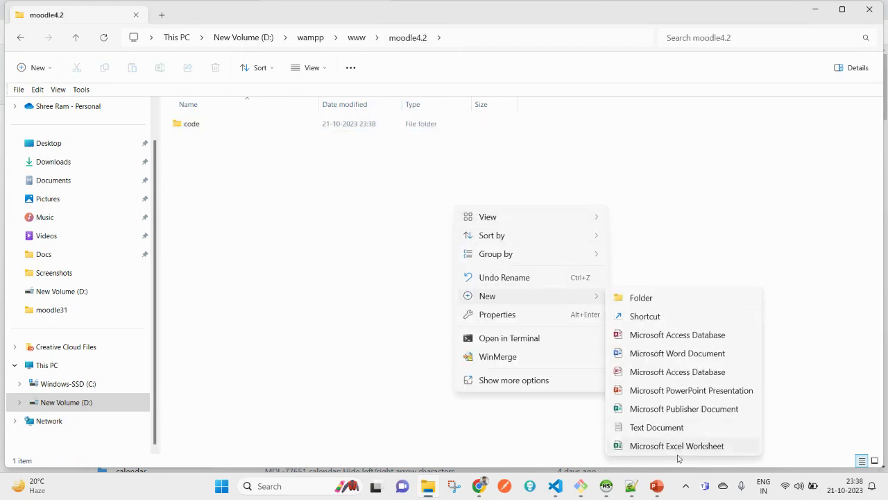
click(658, 486)
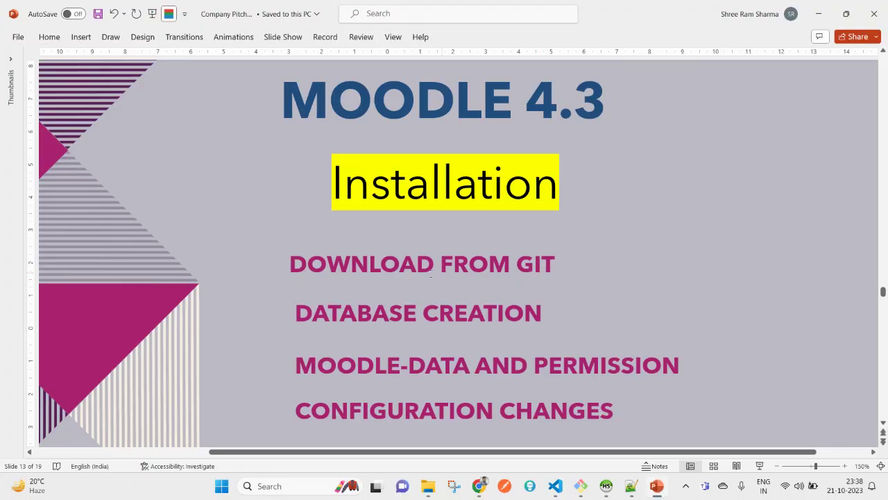
Highlight the DOWNLOAD FROM GIT and DATABASE CREATION steps on the slide
click(420, 275)
triple_click(408, 267)
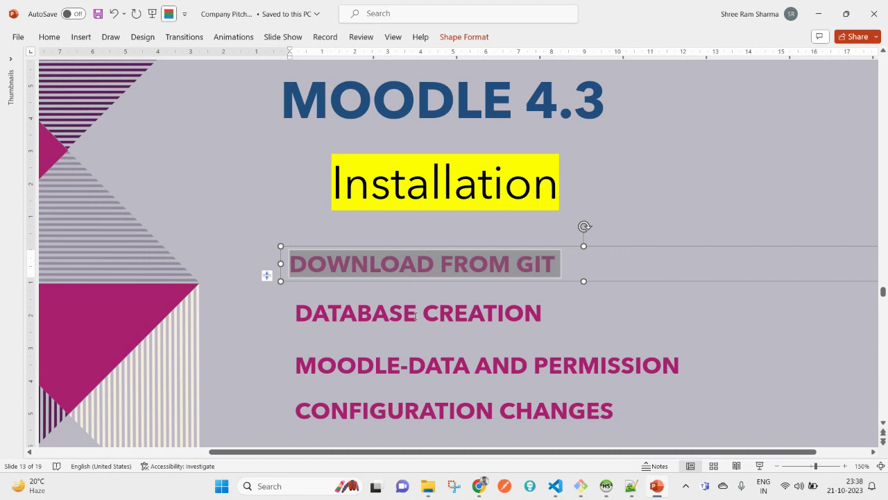
click(415, 316)
click(623, 233)
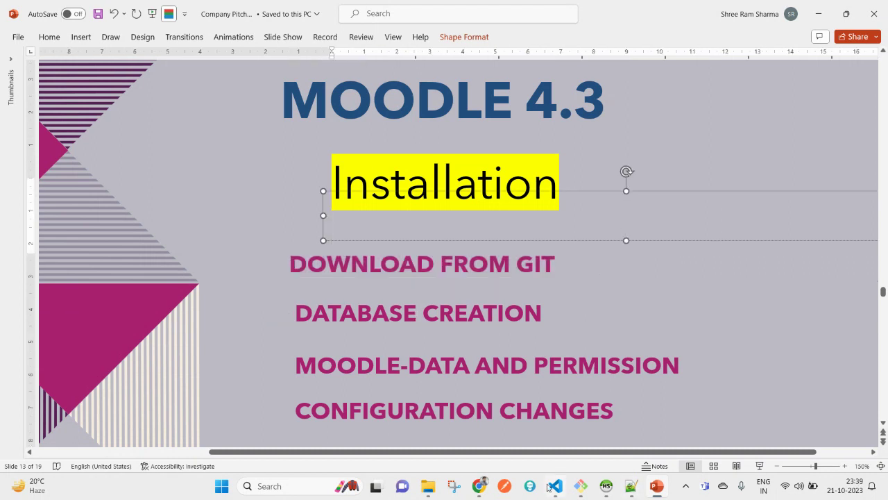
click(548, 314)
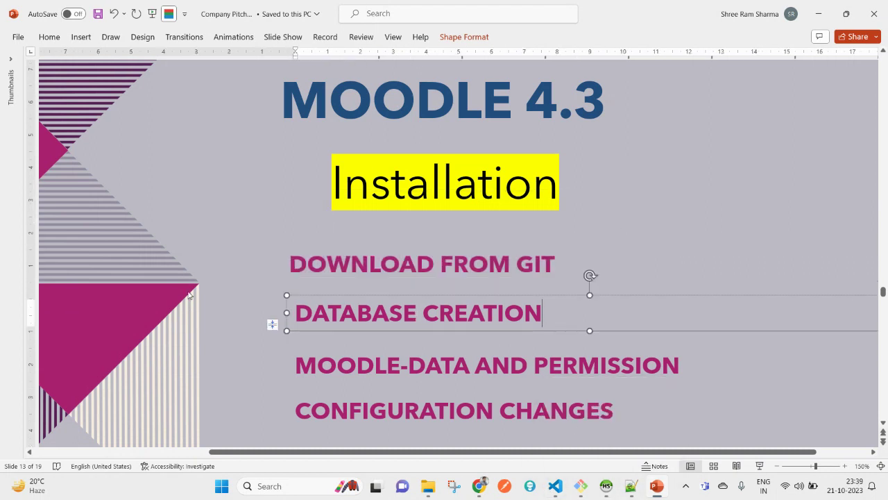
click(224, 216)
In HeidiSQL, collapse moodle4.3, select the Unnamed session and refresh its database list
click(605, 485)
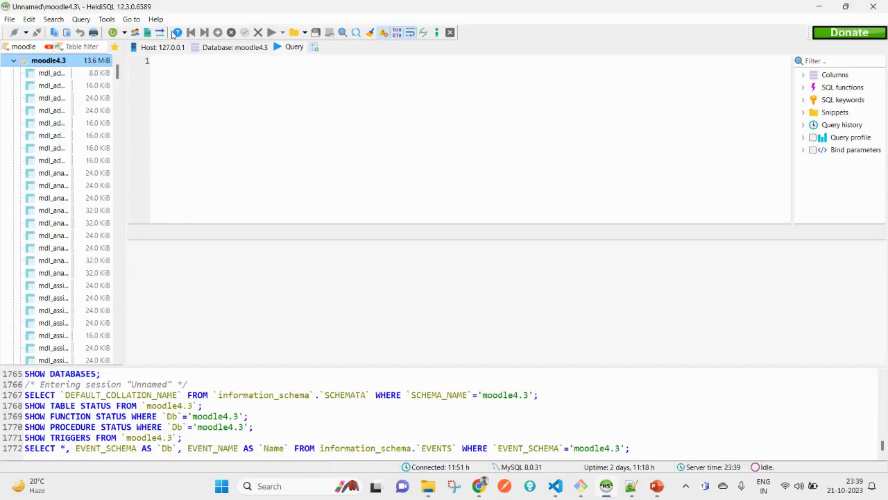
click(14, 60)
click(36, 64)
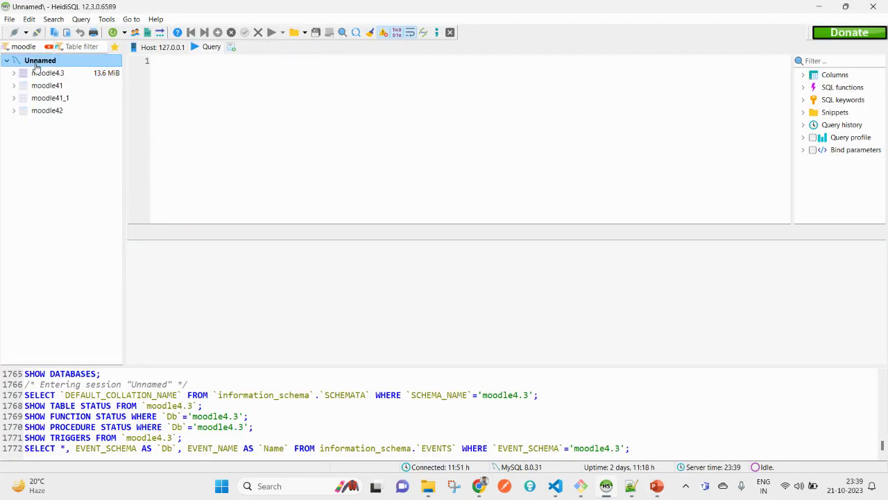
click(113, 32)
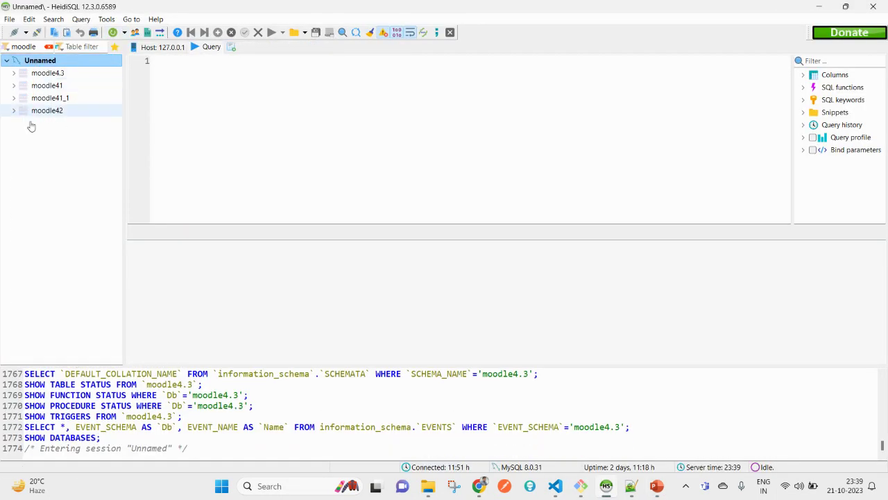
Open localhost/phpmyadmin in a new Chrome tab
mouse_move(479, 486)
click(424, 432)
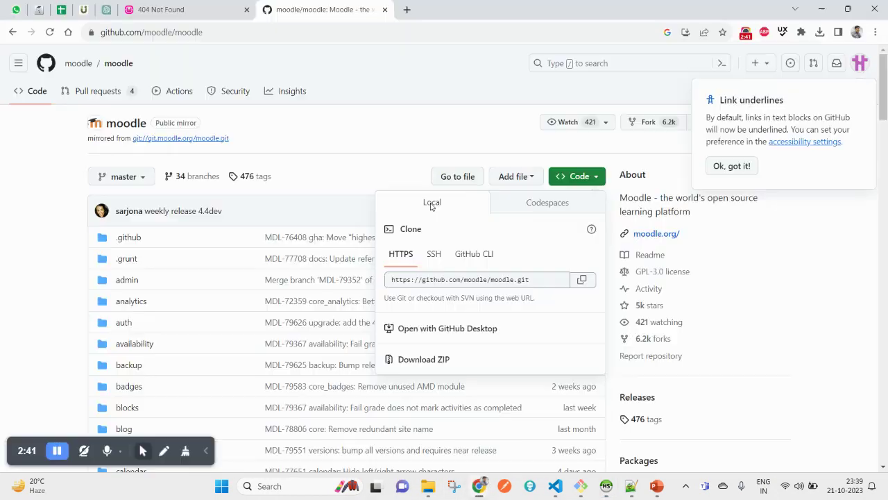
click(406, 13)
text(local)
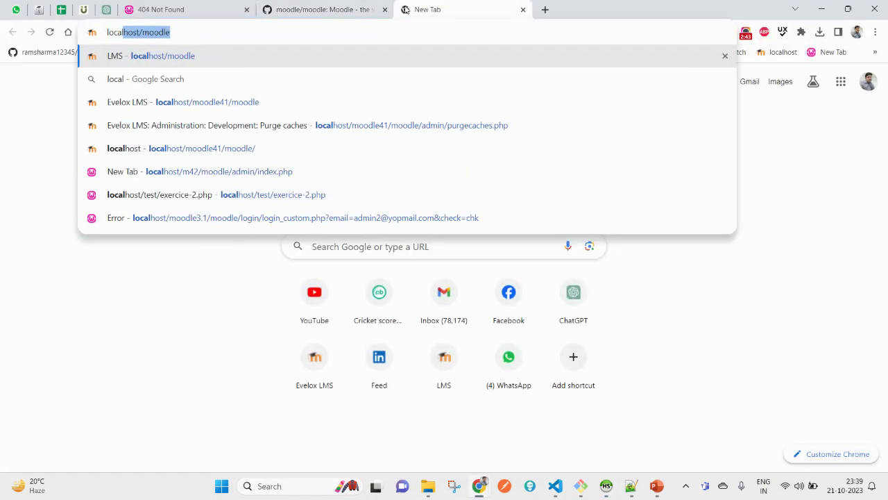
text(/php)
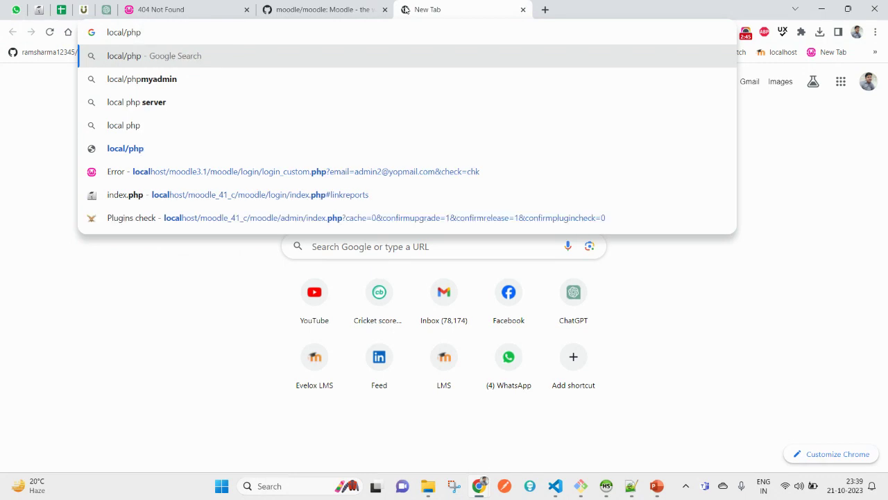
key(BackSpace)
key(BackSpace)
key(BackSpace)
key(BackSpace)
text(ho)
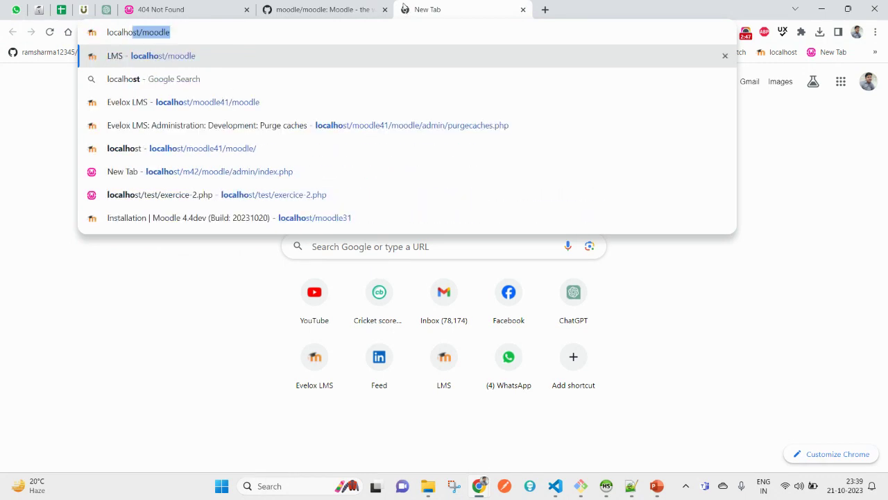
text(st/moodle)
key(shift+Left)
key(shift+Left)
key(shift+Left)
key(shift+Left)
key(shift+Left)
key(shift+Left)
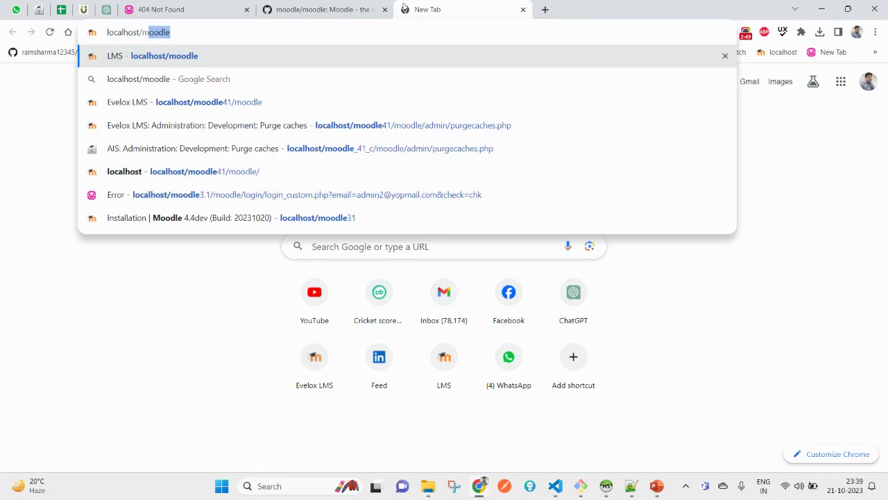
text(phpm)
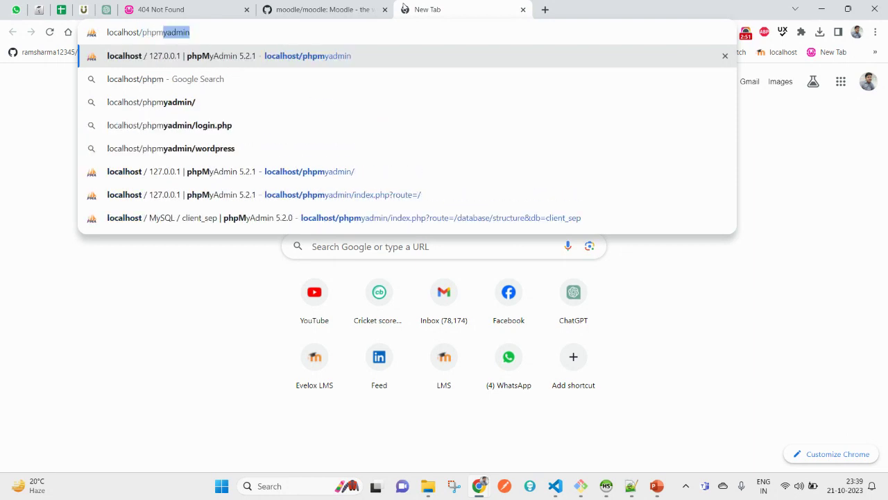
key(Return)
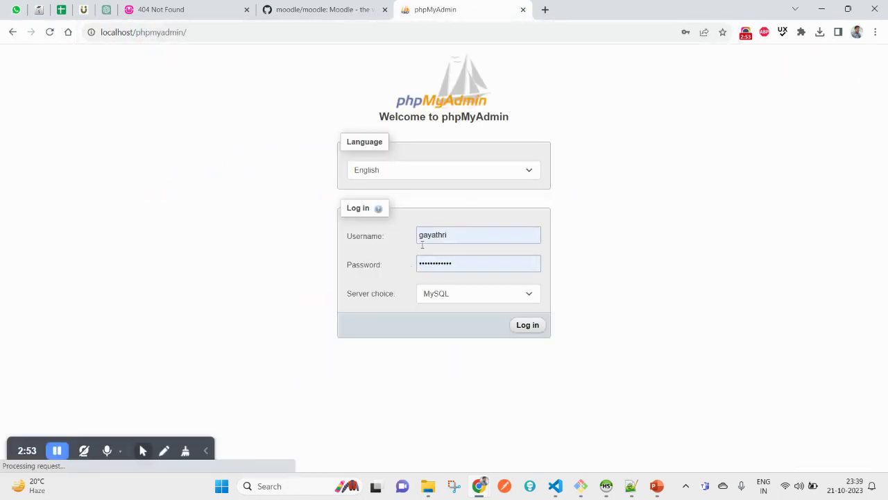
Log in to phpMyAdmin with username root
click(485, 267)
click(476, 241)
key(ctrl+a)
text(root)
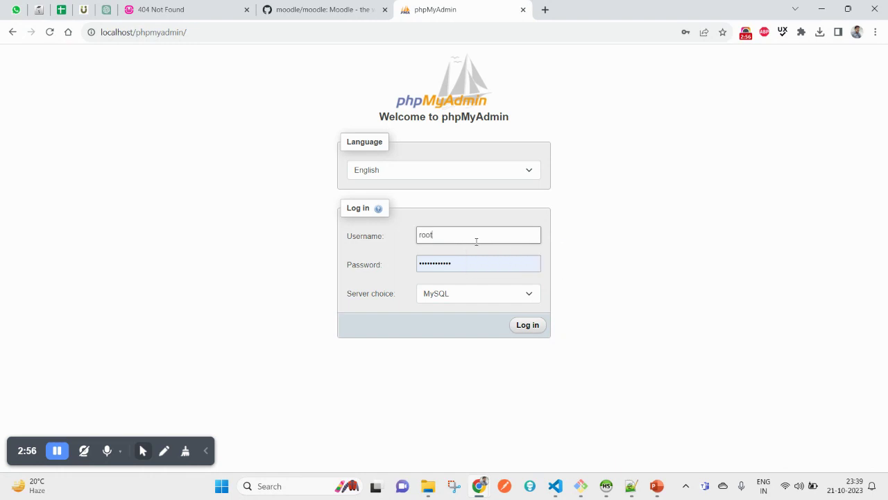
key(Tab)
key(Return)
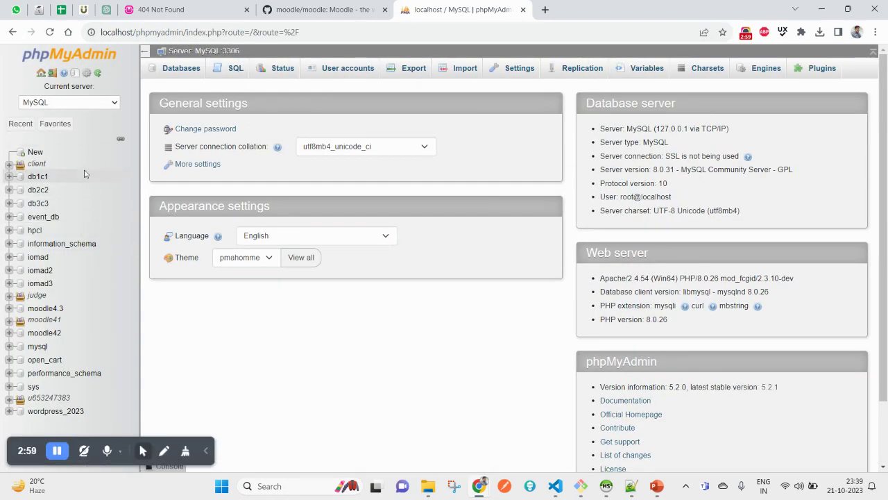
Create database moodle43 on the Unnamed session, keeping utf8mb4_general_ci collation
click(606, 487)
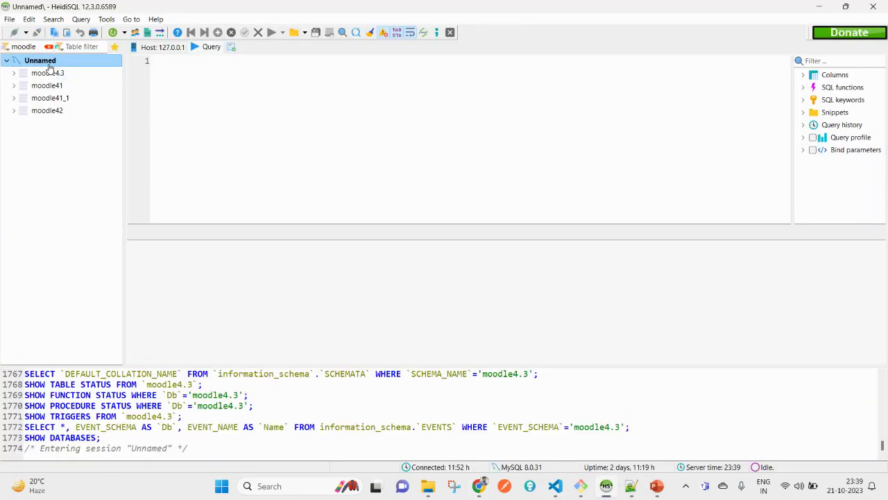
right_click(48, 64)
mouse_move(167, 118)
click(220, 123)
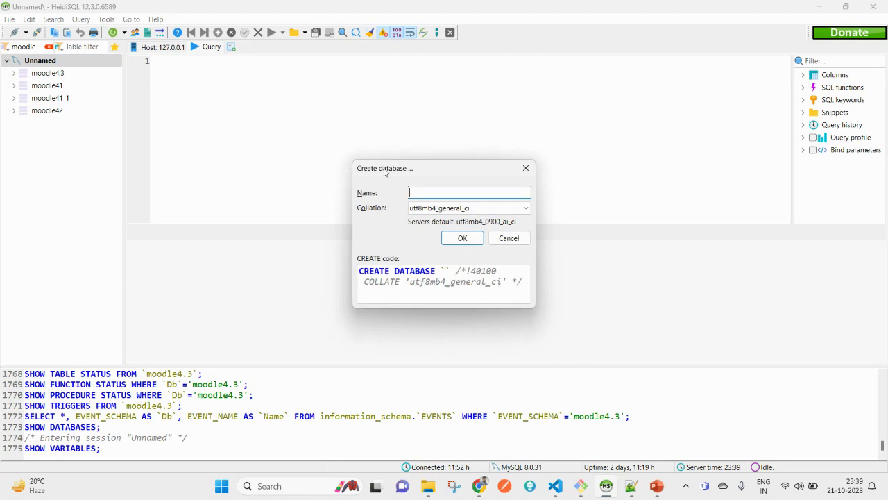
text(moodle)
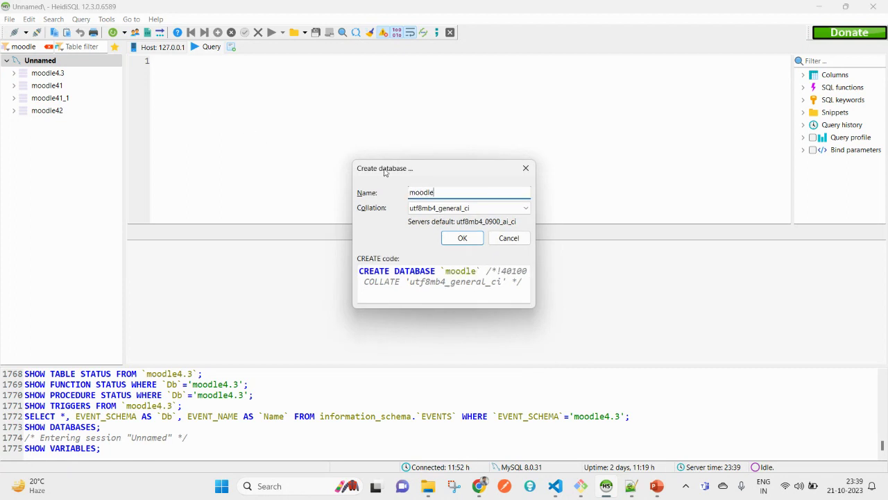
text(43)
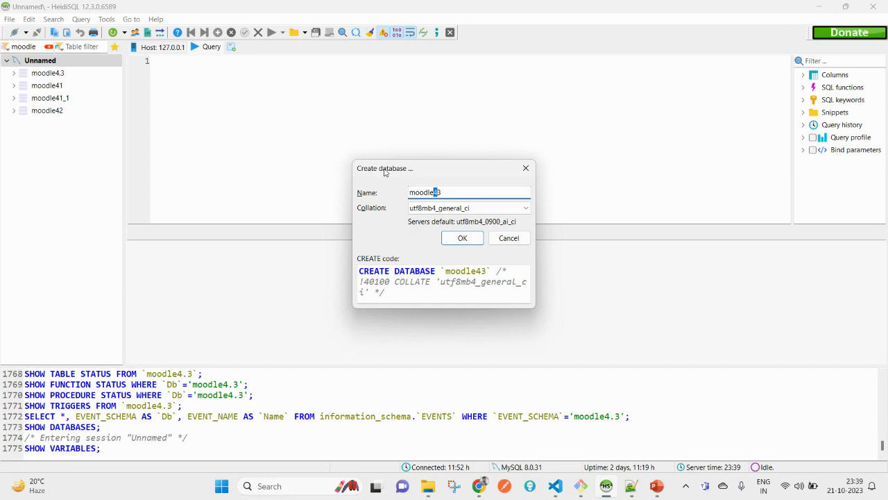
key(End)
key(ctrl+a)
key(ctrl+c)
key(Return)
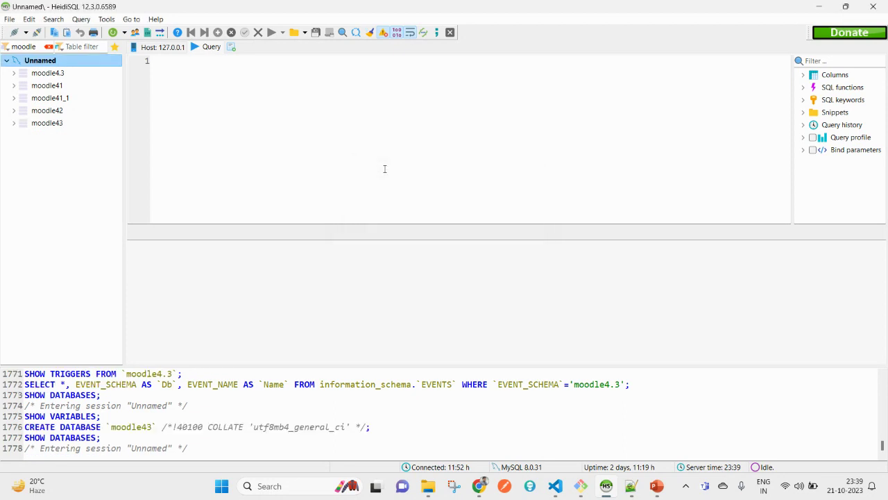
Select moodle4.3 and paste the name moodle43 into the query editor
click(18, 73)
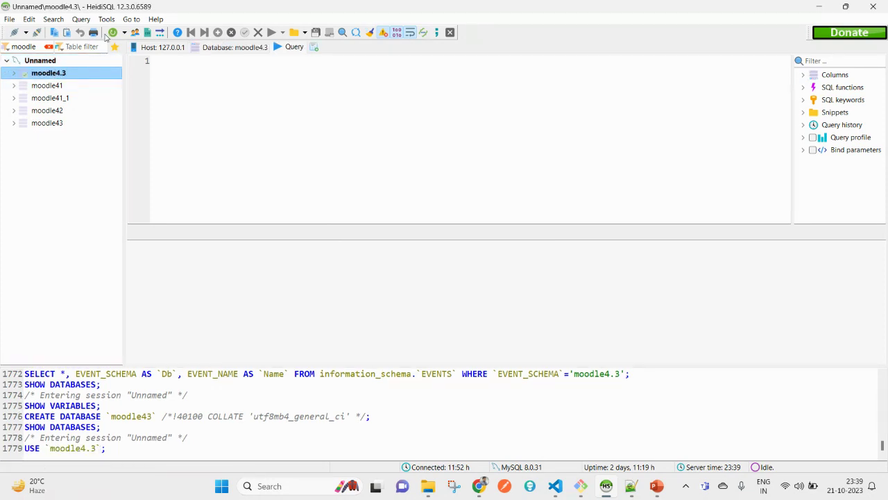
click(264, 82)
key(ctrl+v)
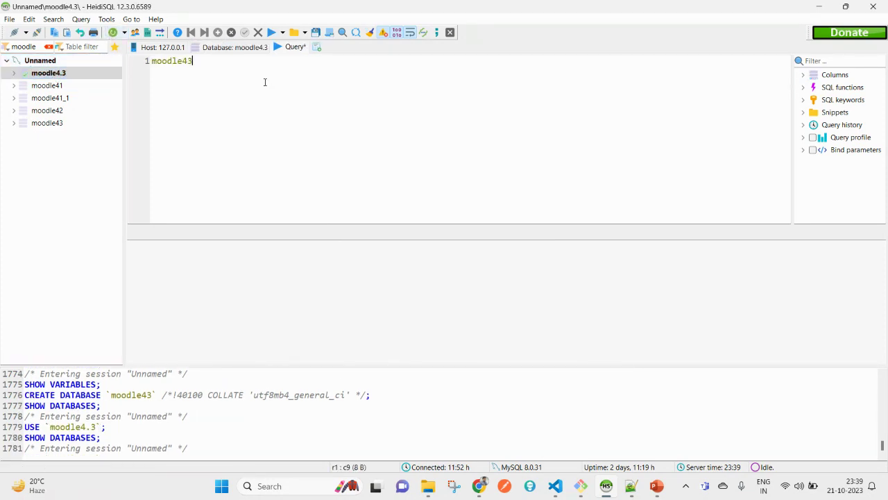
Reload phpMyAdmin's database tree and open moodle43, which shows no tables
key(alt+Tab)
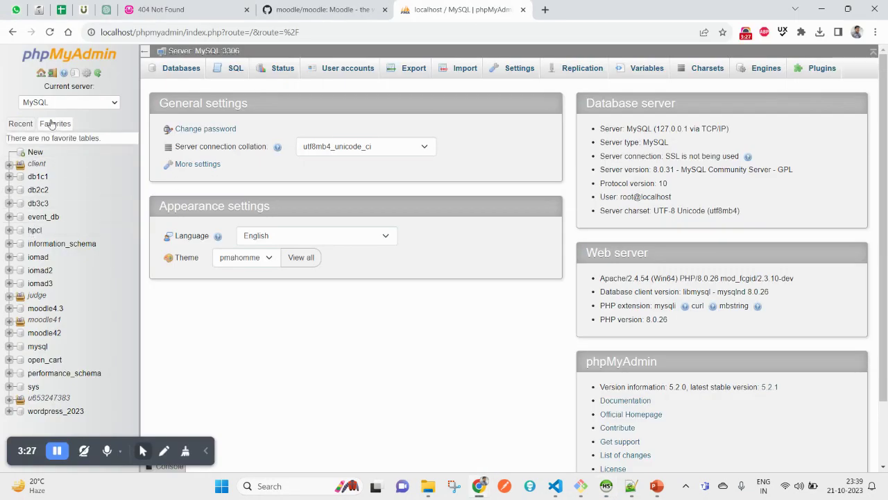
click(97, 73)
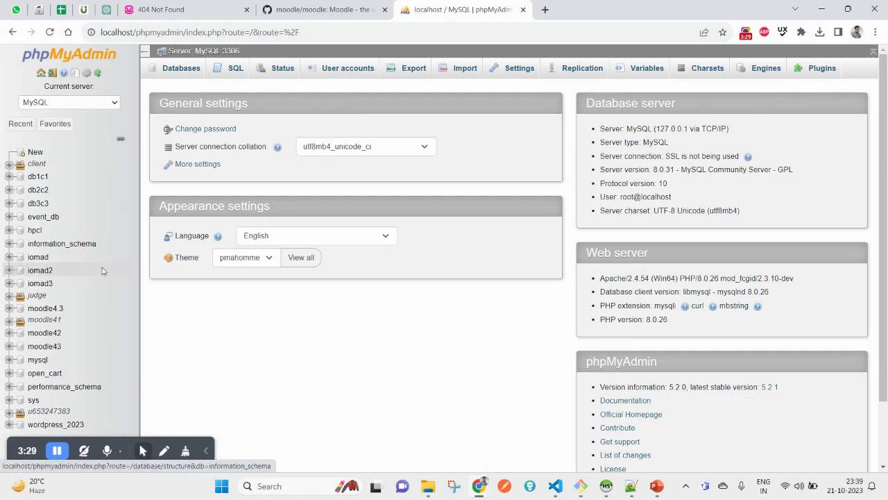
click(10, 309)
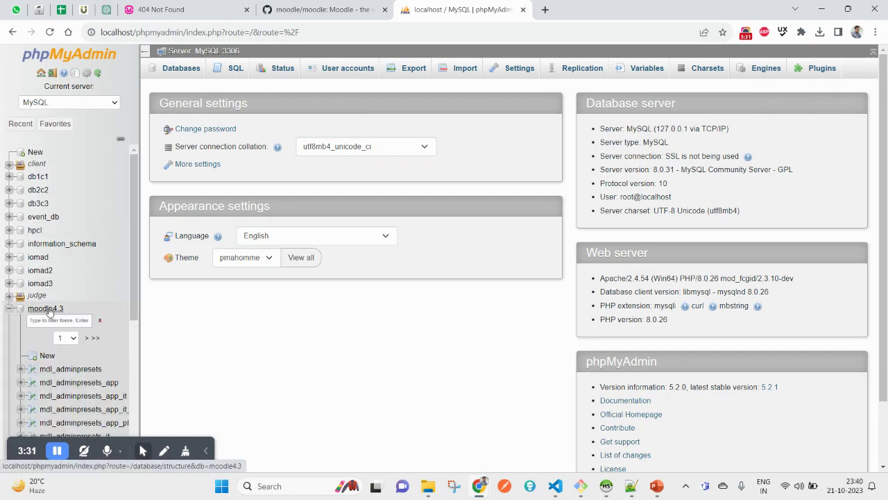
click(10, 309)
click(46, 347)
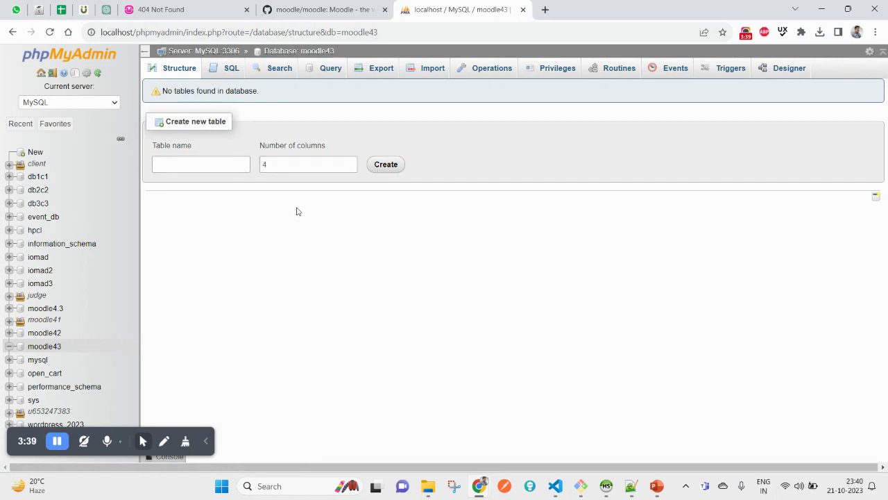
Close the moodle31 terminal and restore the moodle4.2 code Git Bash window
mouse_move(580, 486)
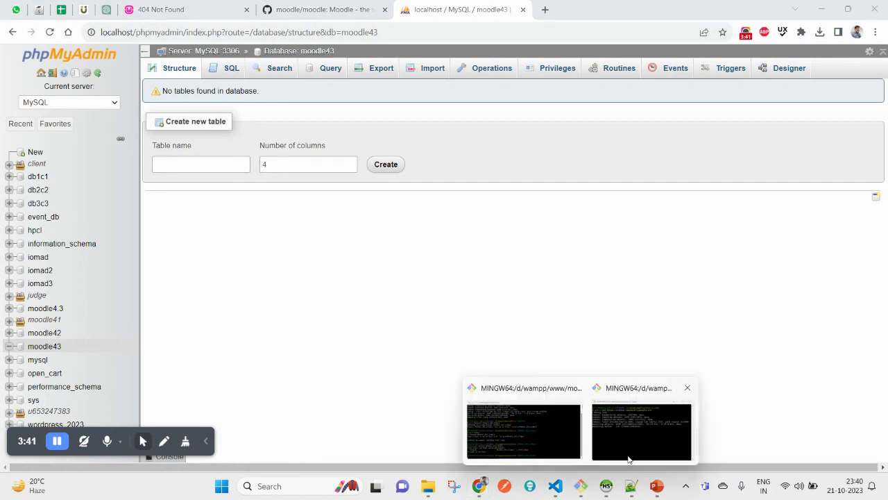
click(546, 450)
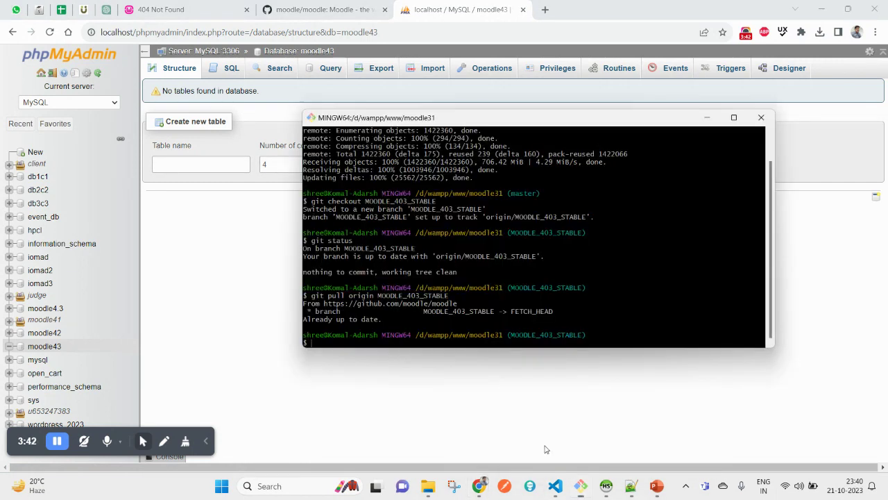
click(761, 122)
mouse_move(581, 485)
click(581, 427)
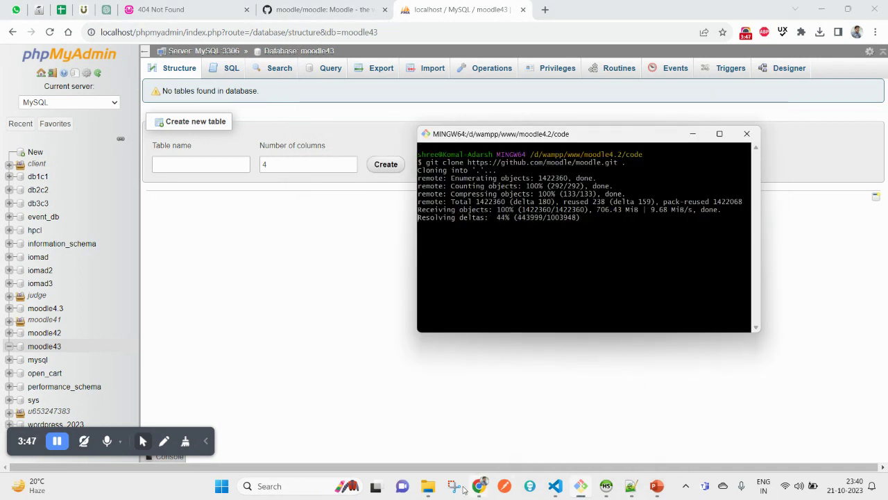
Bring up File Explorer at wampp\www\moodle4.2 after a glance at the installation slide
click(436, 491)
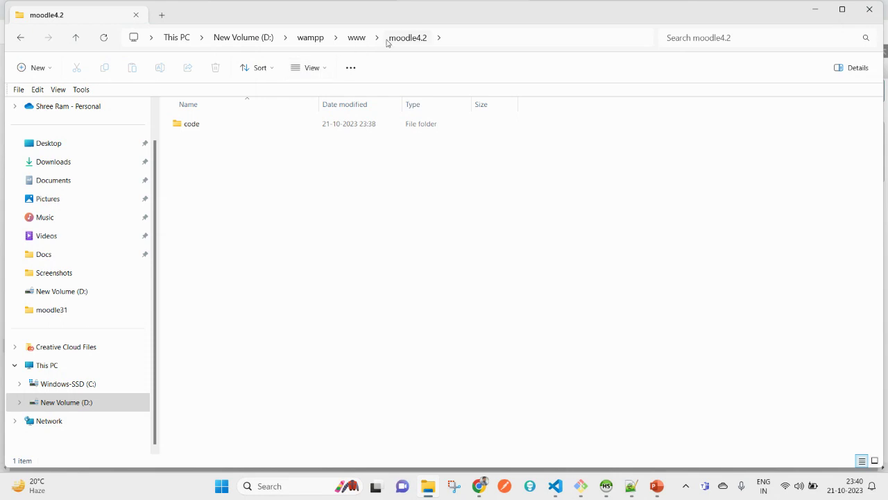
click(655, 487)
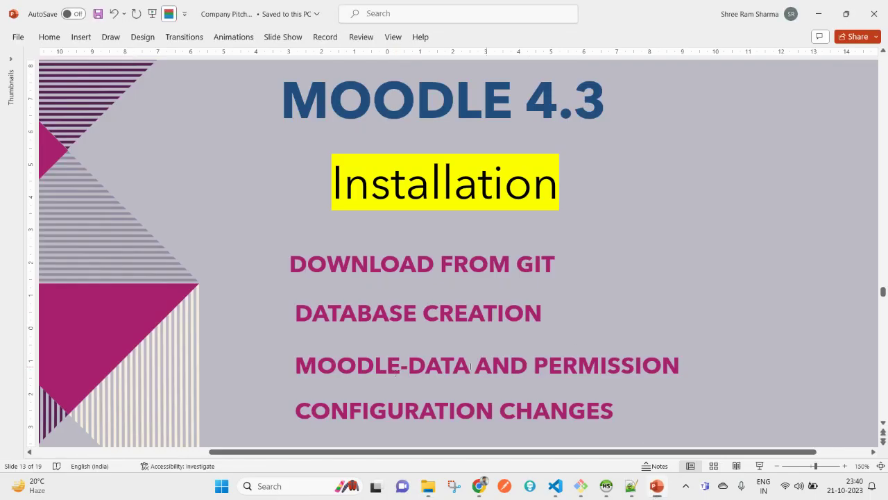
click(435, 490)
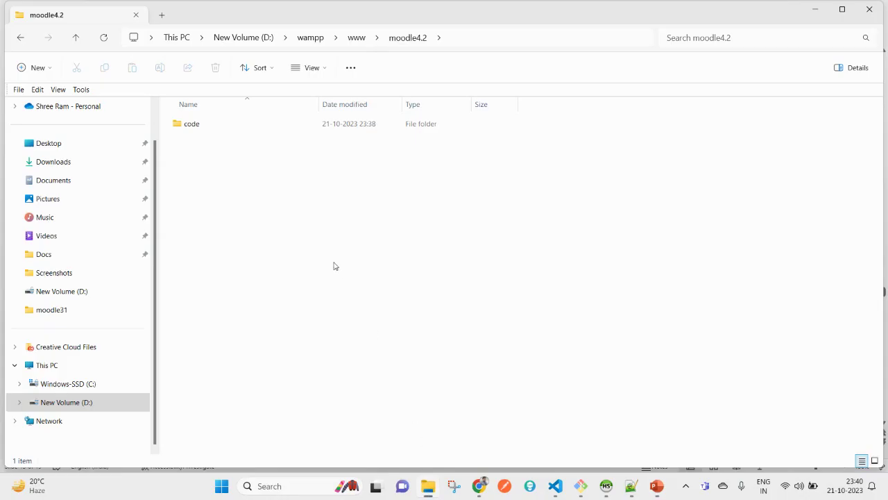
Create a new folder named moodle_data inside moodle4.2, beside code
click(478, 47)
click(354, 250)
right_click(352, 240)
mouse_move(488, 173)
click(536, 169)
text(moodle)
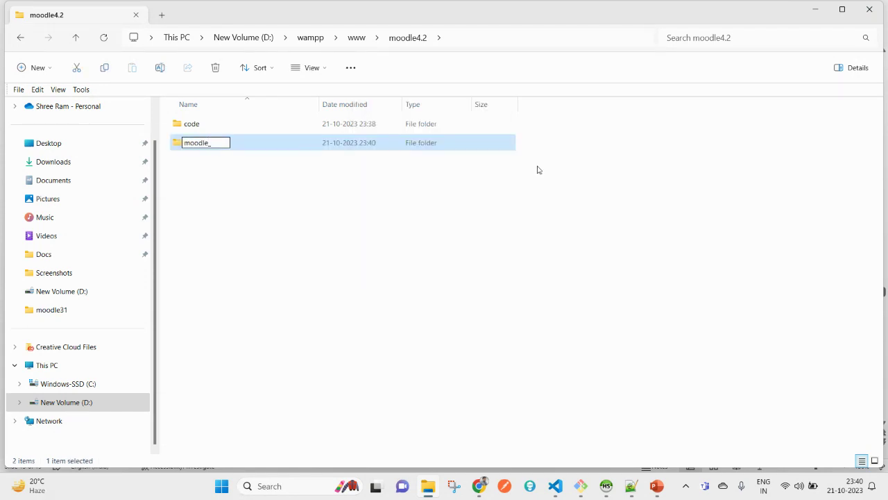
text(_data)
key(Return)
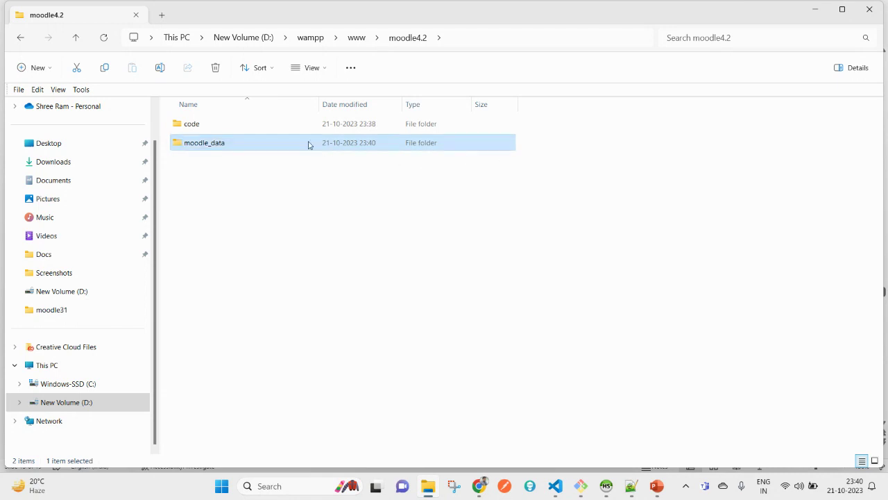
Clear the Read-only attribute of moodle_data and refresh the moodle4.2 listing
right_click(308, 144)
click(358, 375)
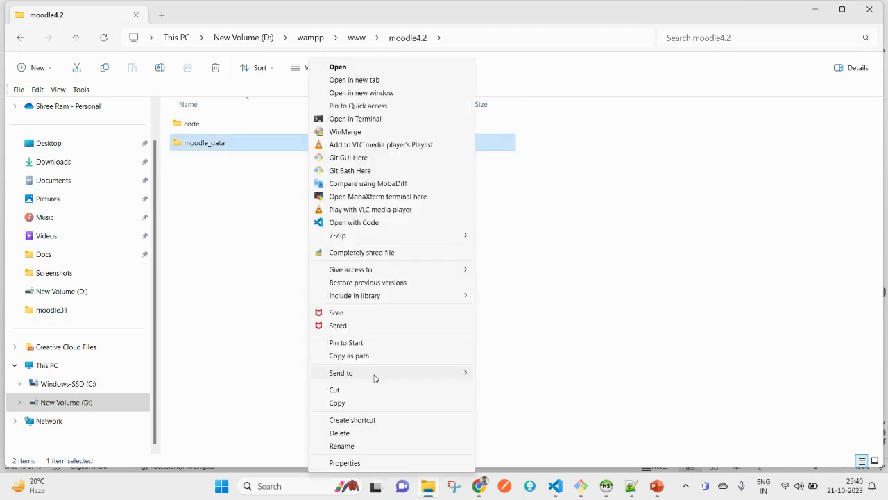
click(347, 462)
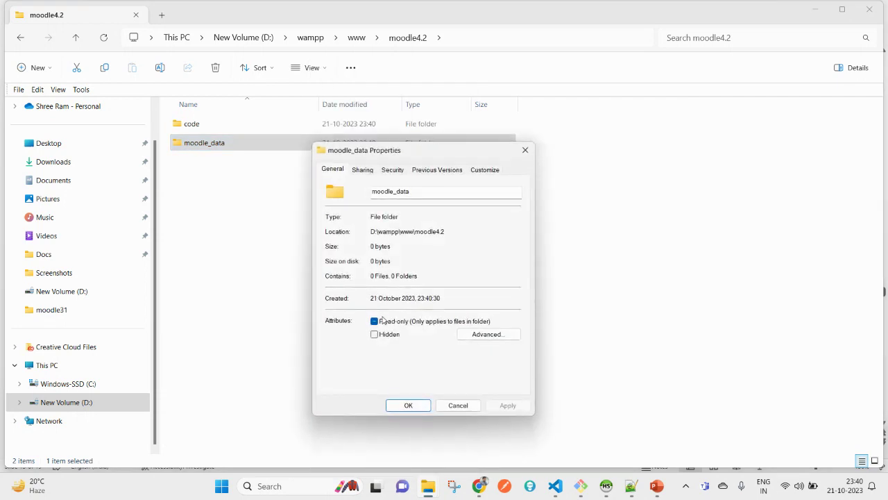
click(382, 320)
click(506, 405)
click(408, 405)
right_click(436, 373)
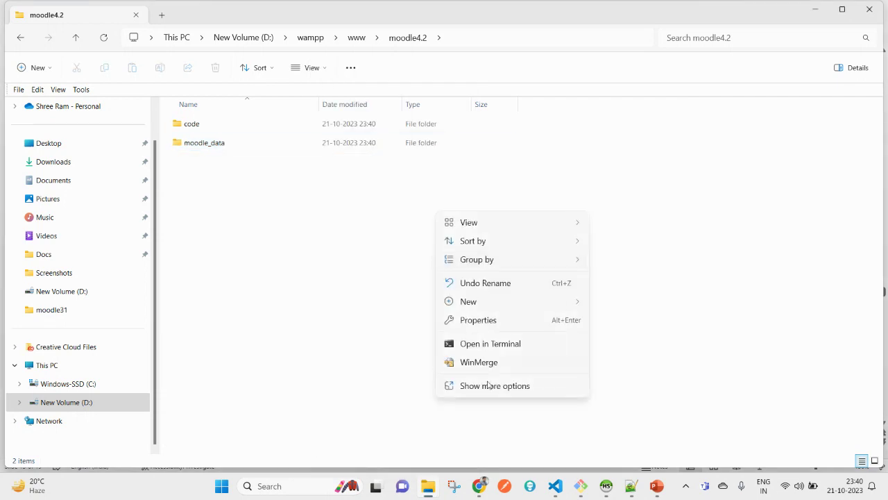
click(488, 389)
click(476, 185)
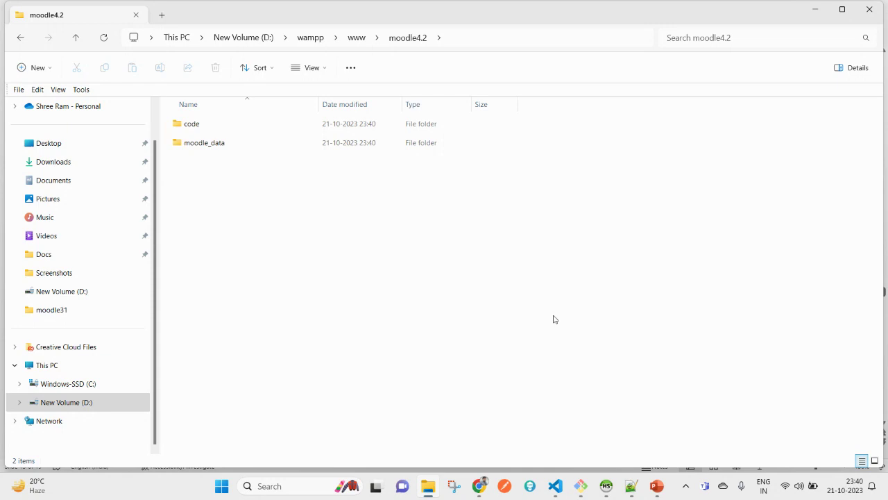
Run git status on the cloned Moodle code to confirm master is clean, then return to Chrome
double_click(200, 126)
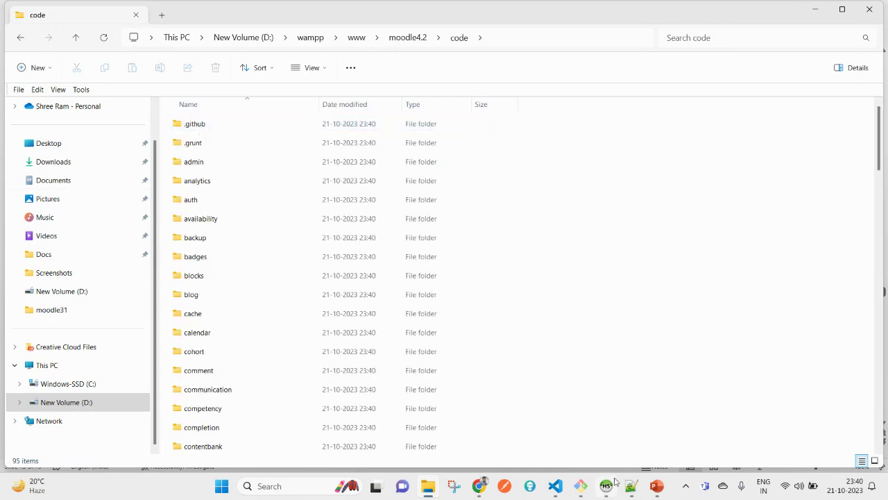
click(582, 486)
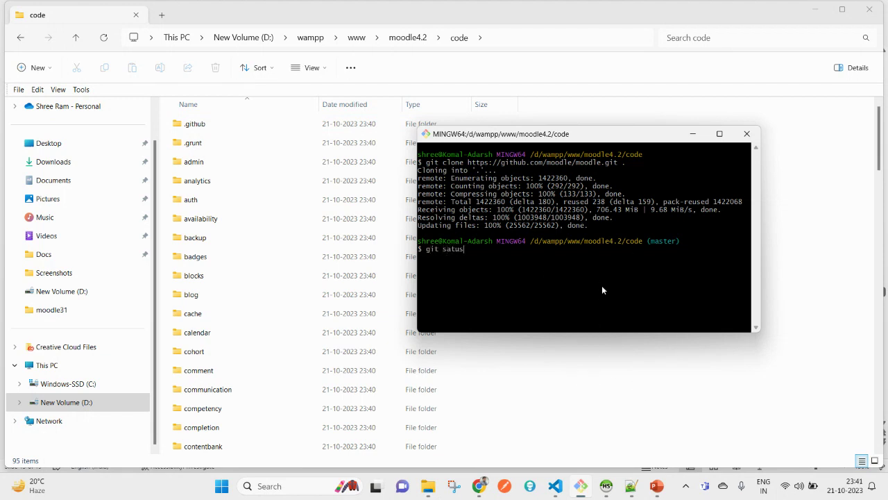
text(git status)
key(Return)
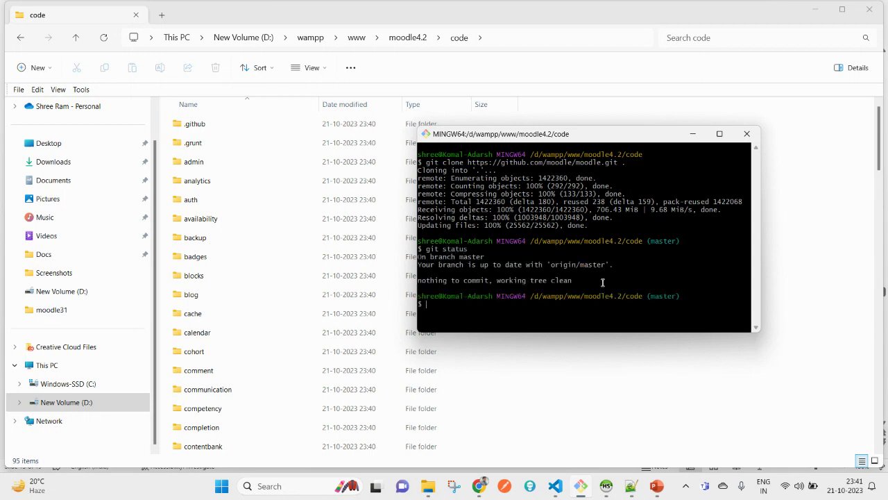
mouse_move(471, 488)
click(467, 464)
Switch the GitHub moodle/moodle page to the MOODLE_403_STABLE branch and select that branch name
click(340, 6)
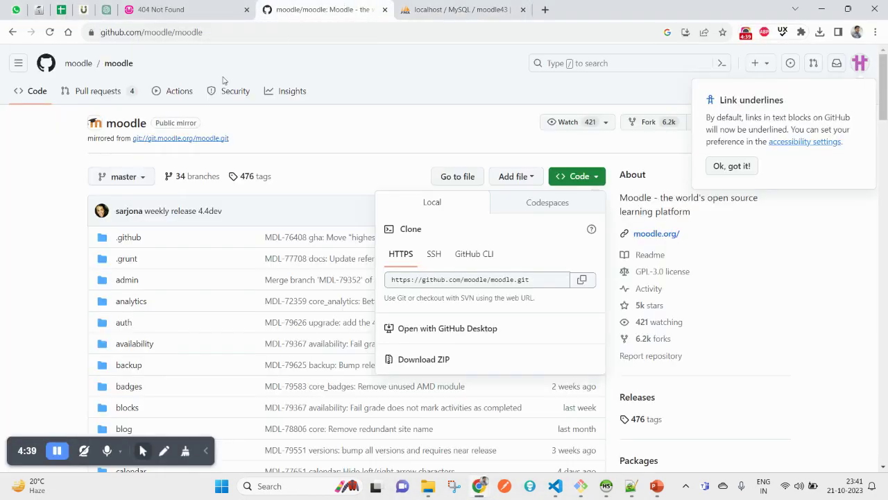
click(135, 179)
click(136, 178)
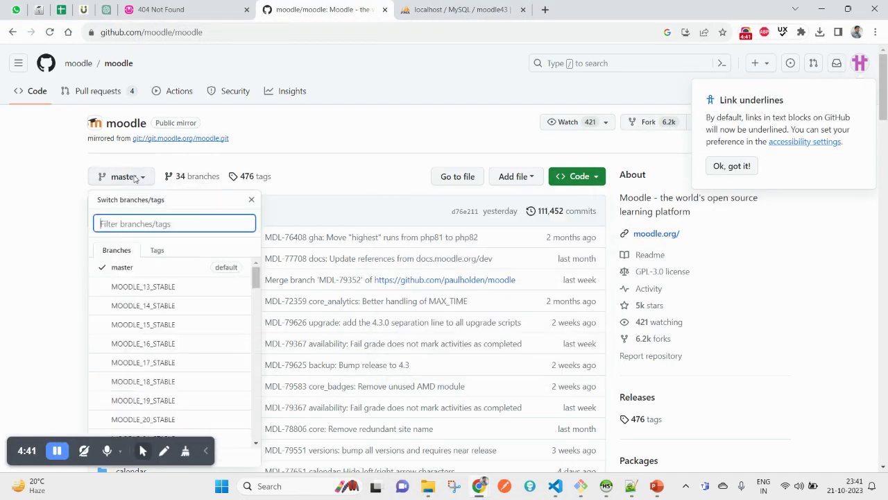
scroll(174, 347, down, 10)
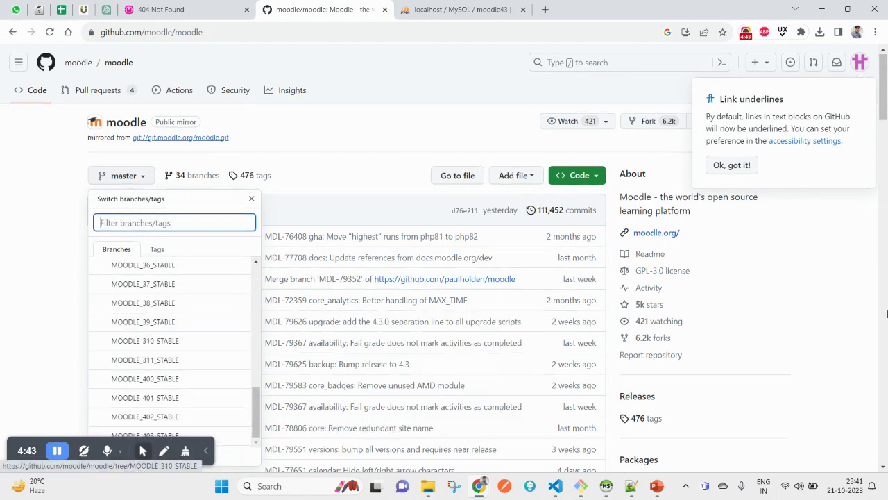
scroll(197, 254, up, 2)
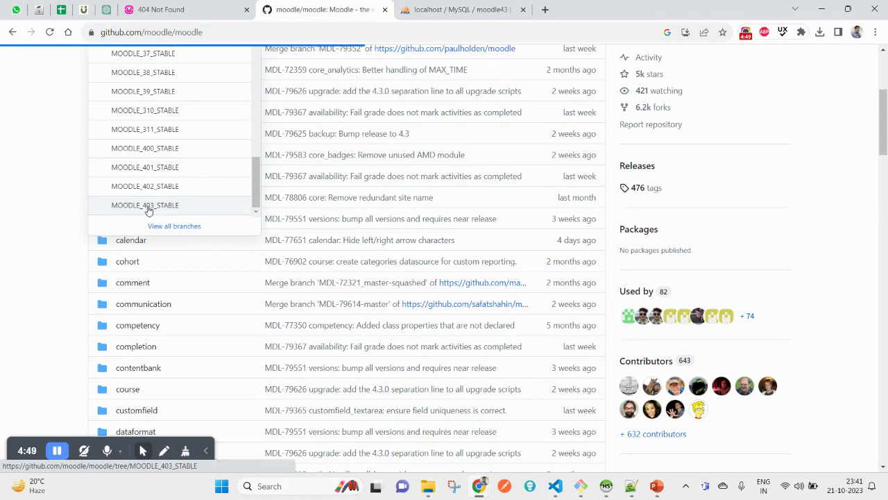
double_click(271, 32)
key(ctrl+c)
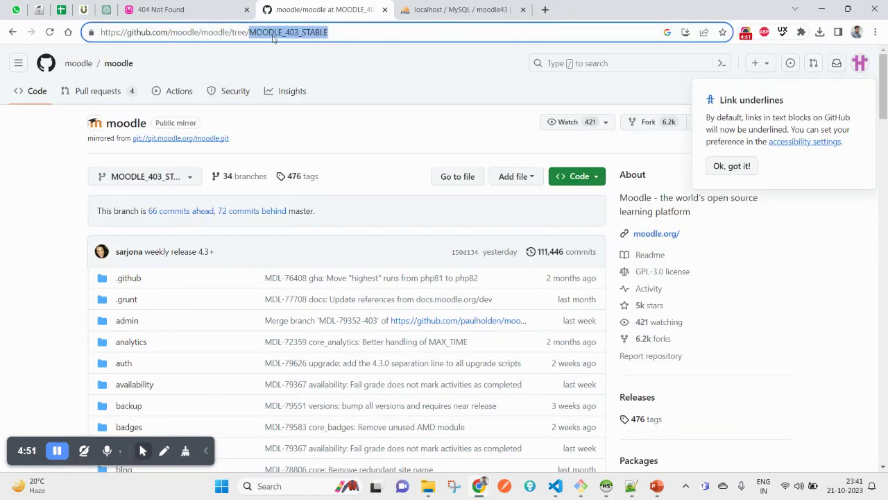
Run 'git checkout MOODLE_403_STABLE' in Git Bash to create the local tracking branch
click(630, 486)
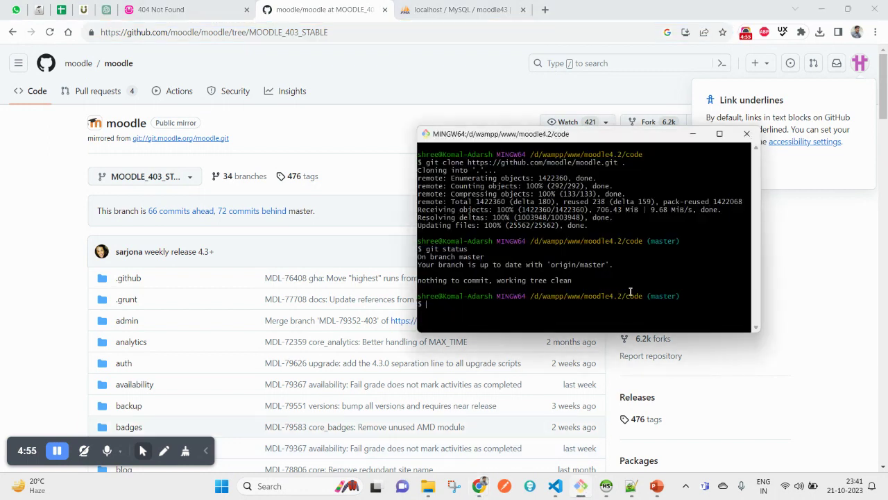
text(git checkout)
right_click(654, 269)
click(686, 306)
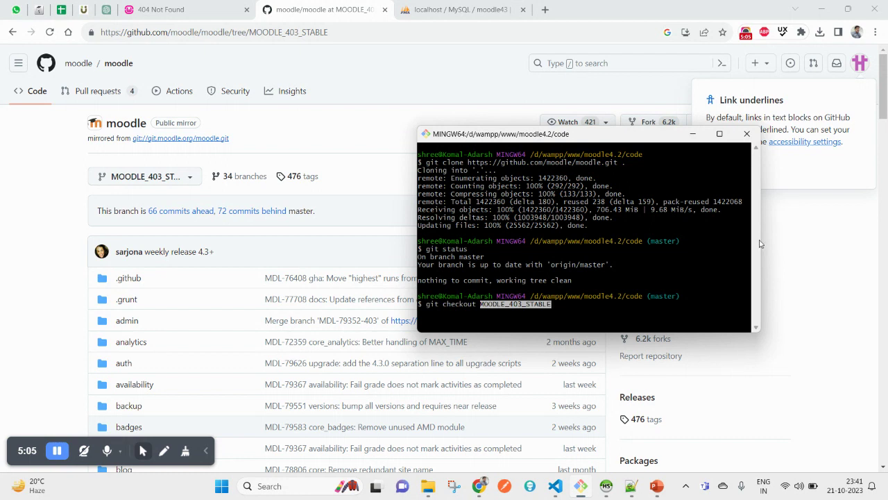
key(Return)
key(Return)
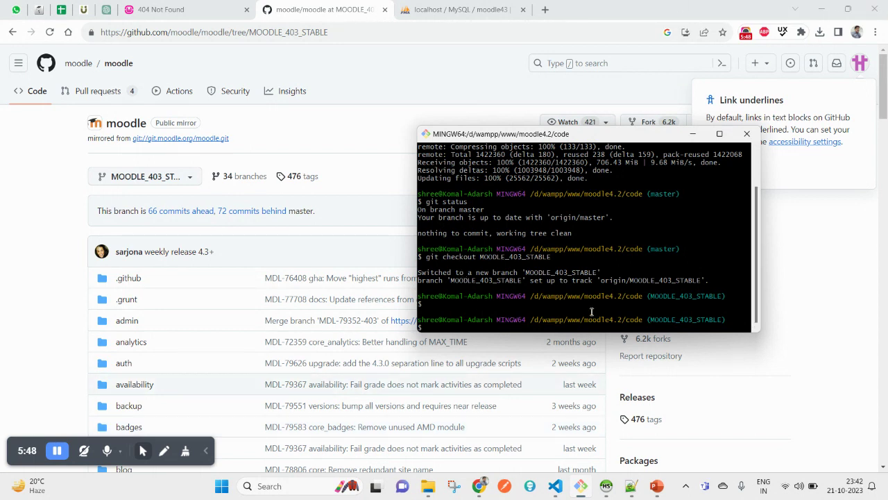
double_click(673, 318)
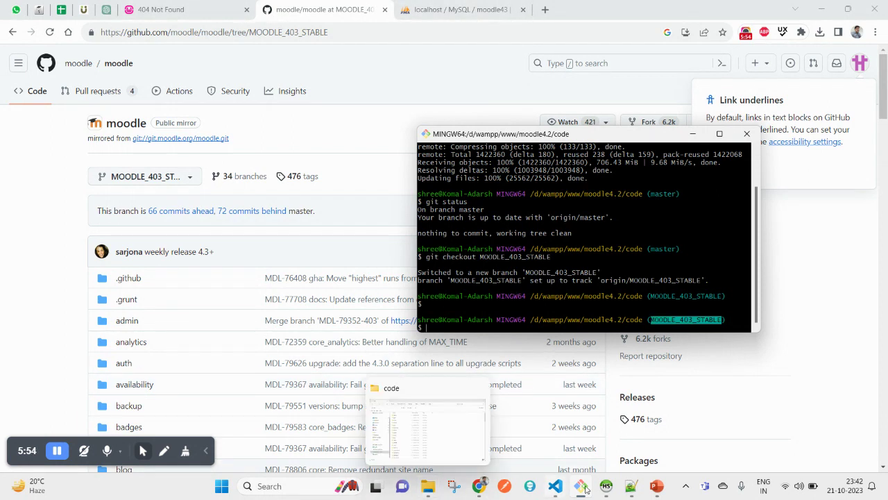
click(657, 485)
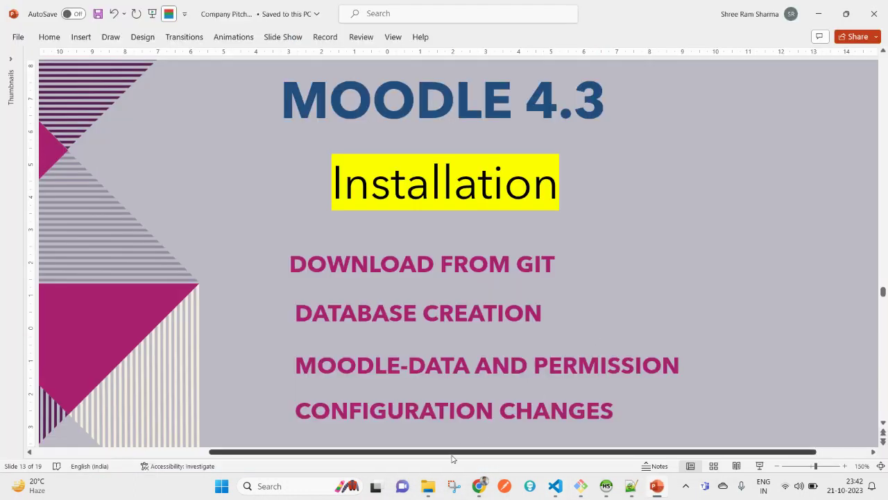
Duplicate the config-dist file in the Moodle code folder
mouse_move(429, 486)
click(428, 425)
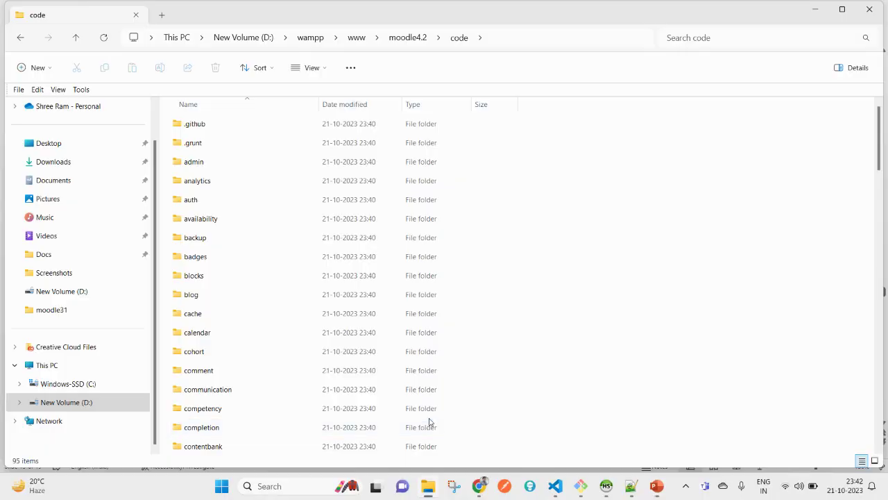
key(Down)
key(Down)
key(Down)
key(Down)
key(Down)
scroll(634, 323, down, 4)
key(Down)
key(Down)
key(Down)
key(Down)
text(co)
key(Down)
key(Down)
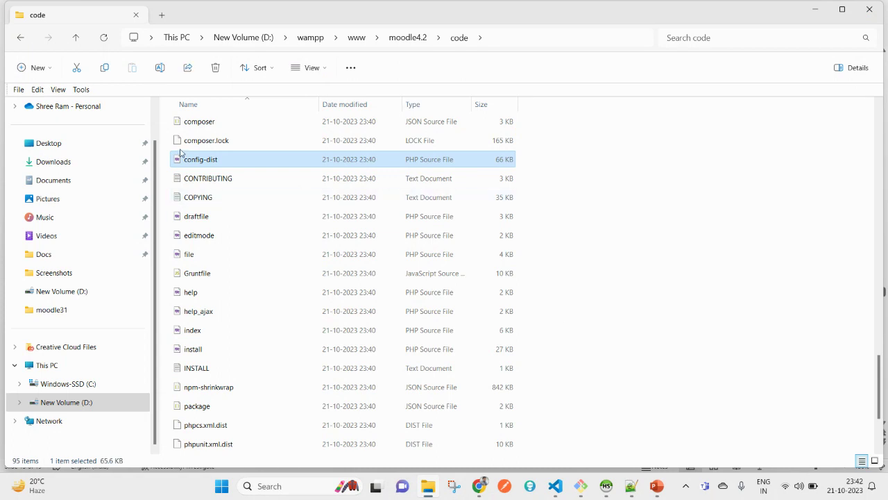
key(ctrl+c)
key(ctrl+v)
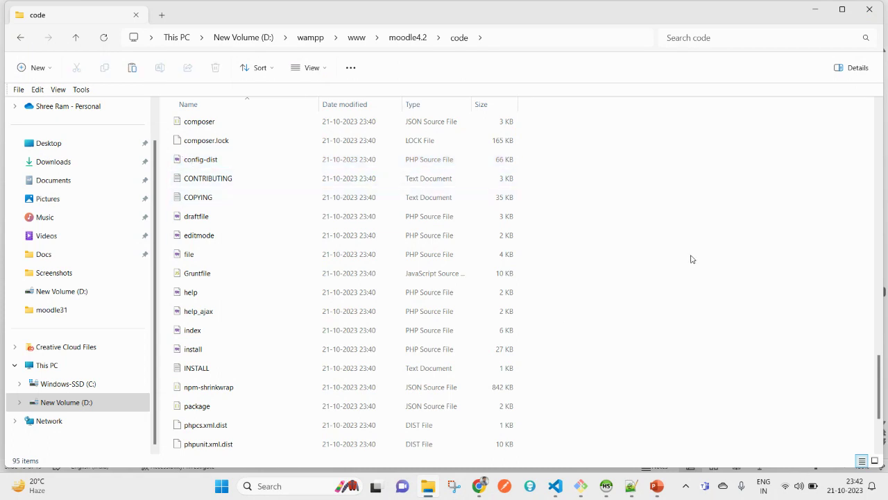
key(alt+Tab)
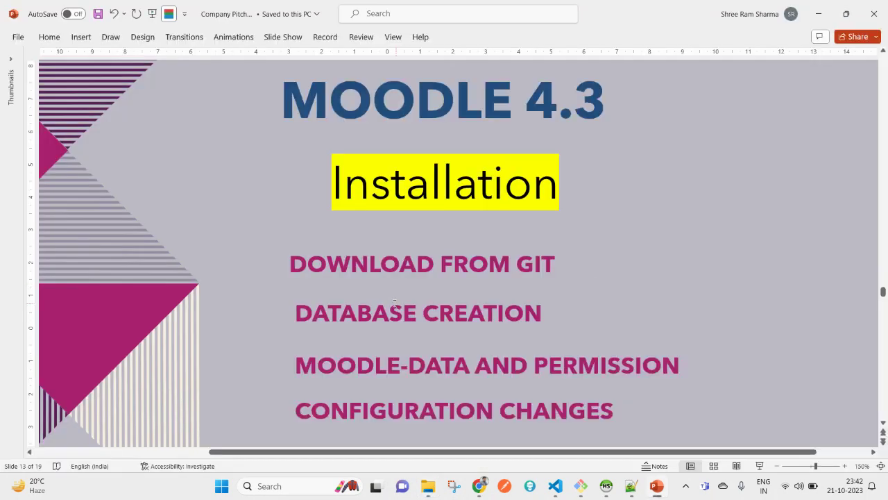
key(alt+Tab)
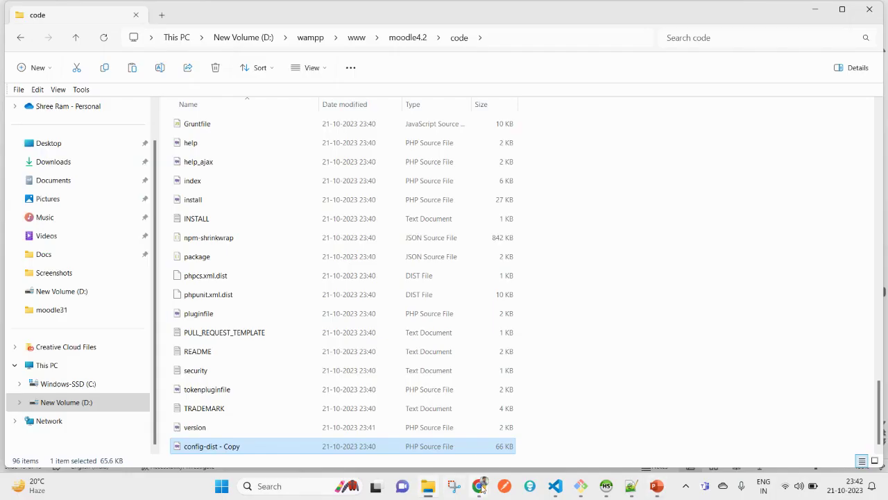
Rename the 'config-dist - Copy' file to config
mouse_move(482, 488)
click(419, 434)
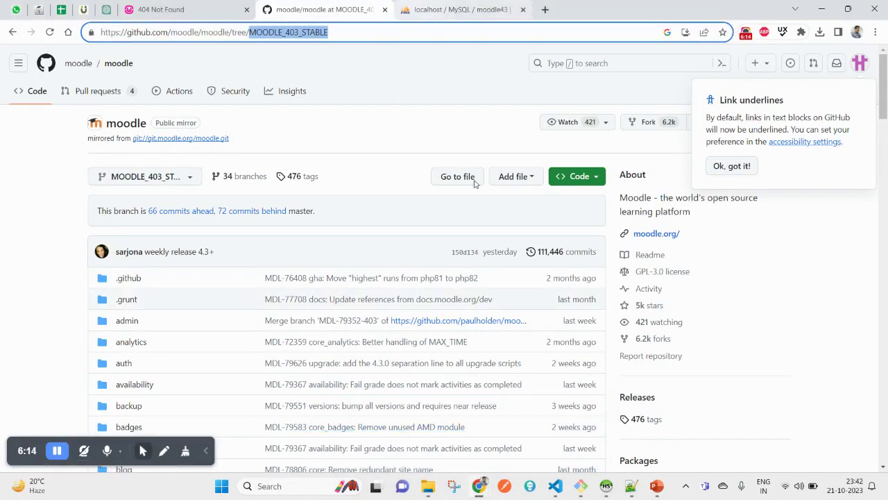
mouse_move(557, 490)
mouse_move(435, 488)
click(453, 444)
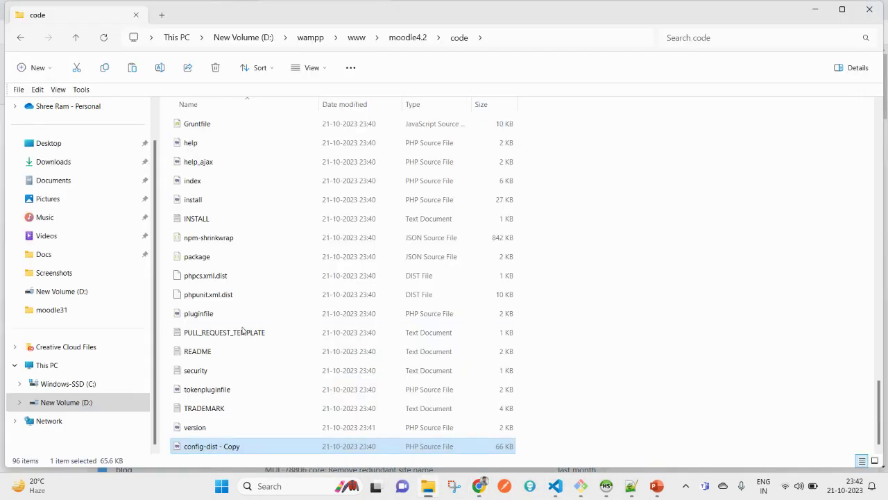
click(248, 443)
click(248, 443)
key(BackSpace)
key(BackSpace)
key(BackSpace)
key(BackSpace)
key(BackSpace)
key(BackSpace)
key(BackSpace)
key(BackSpace)
key(BackSpace)
key(BackSpace)
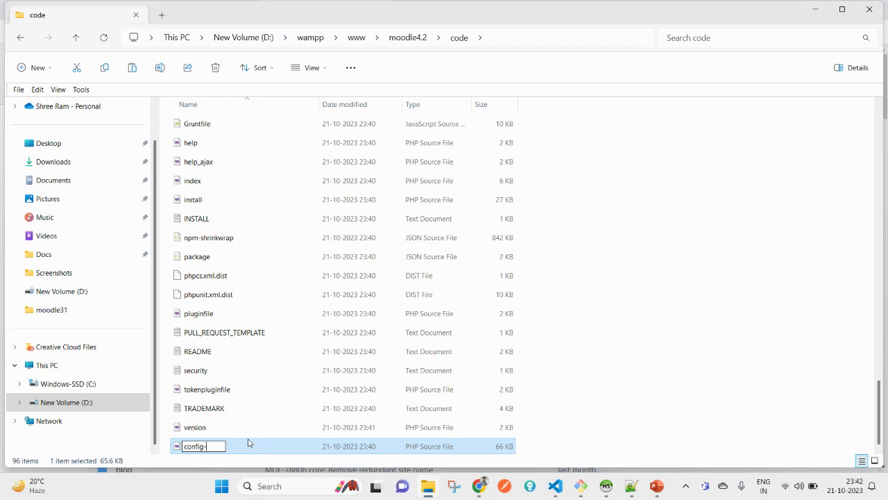
key(Return)
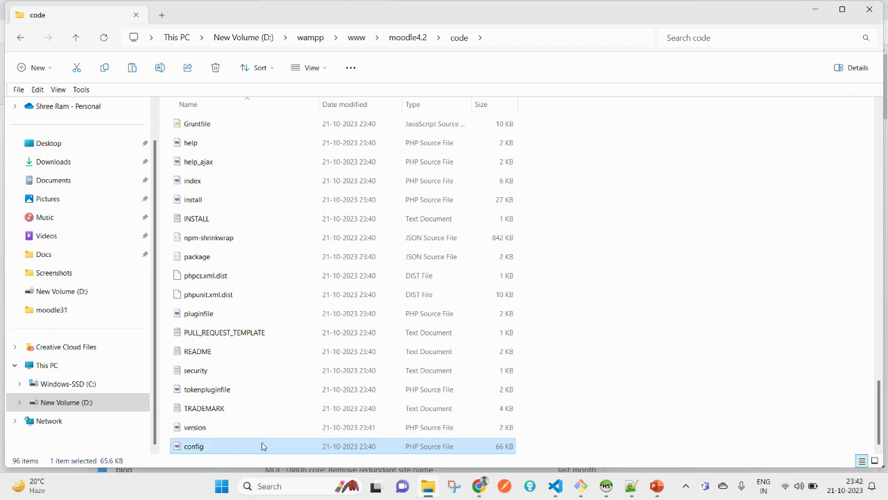
Close the old VS Code editor tabs and open the new config.php in the editor
click(561, 490)
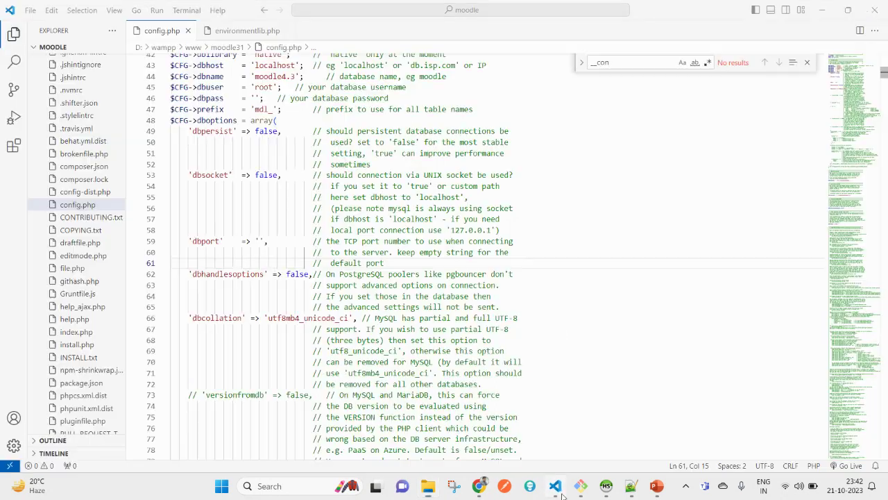
click(562, 234)
key(alt+Tab)
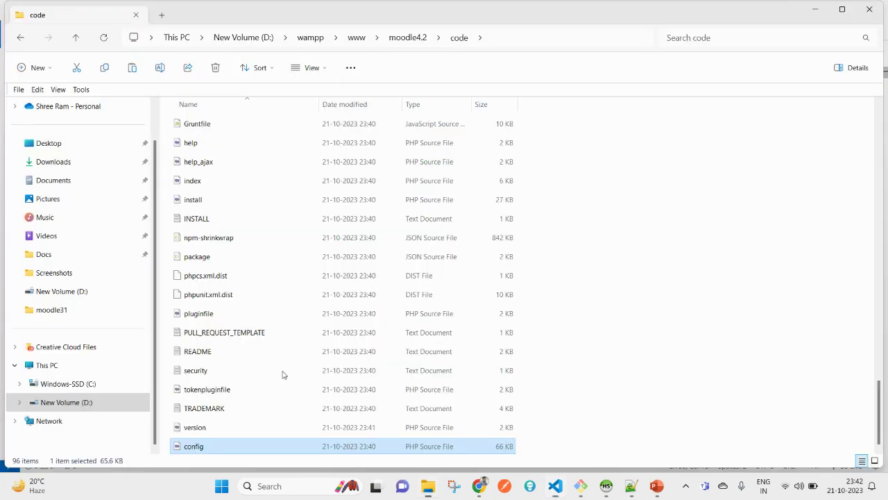
double_click(193, 446)
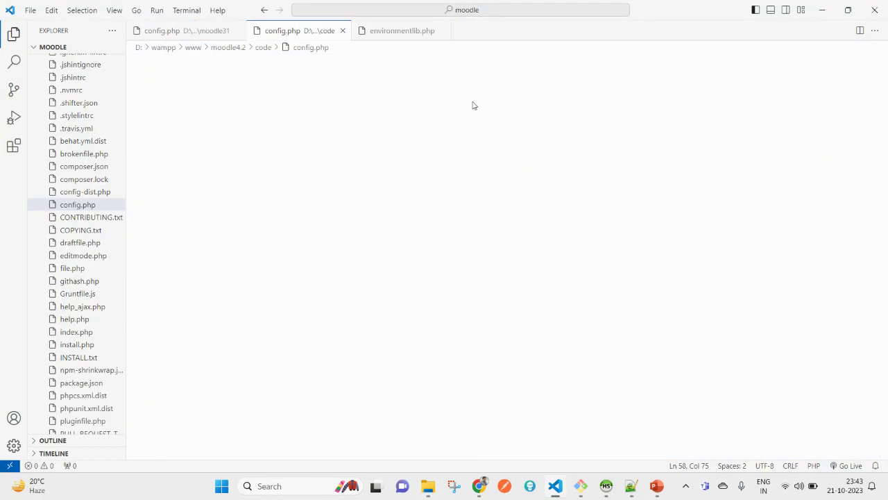
click(238, 32)
click(288, 31)
click(193, 31)
key(alt+Tab)
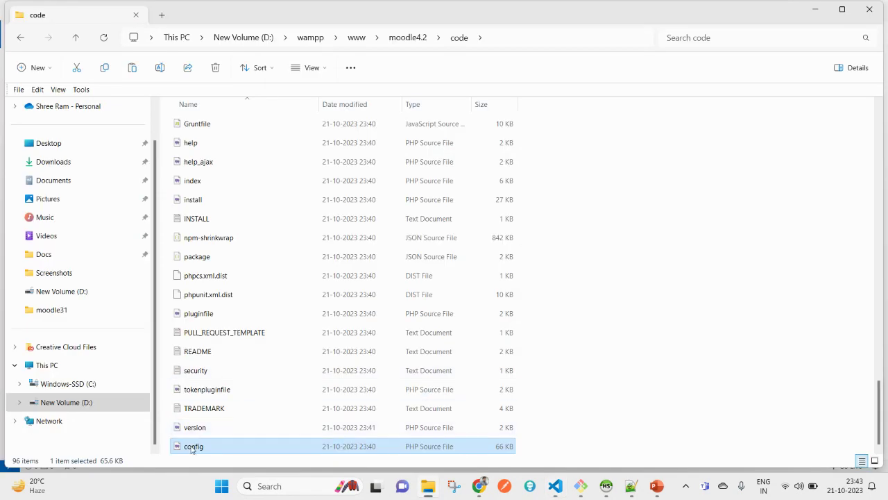
key(alt+Tab)
drag(192, 446, 444, 211)
scroll(354, 381, down, 5)
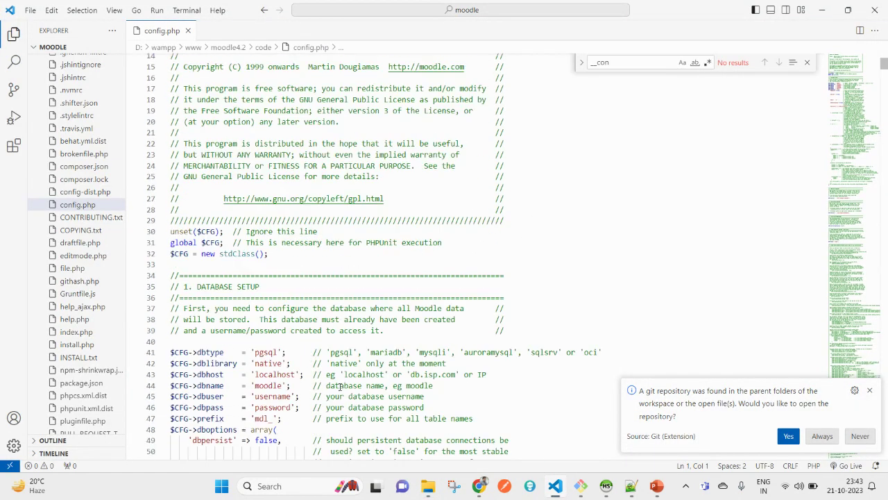
Select the localhost/moodle43 address on Chrome's 404 Not Found page for copying
mouse_move(478, 486)
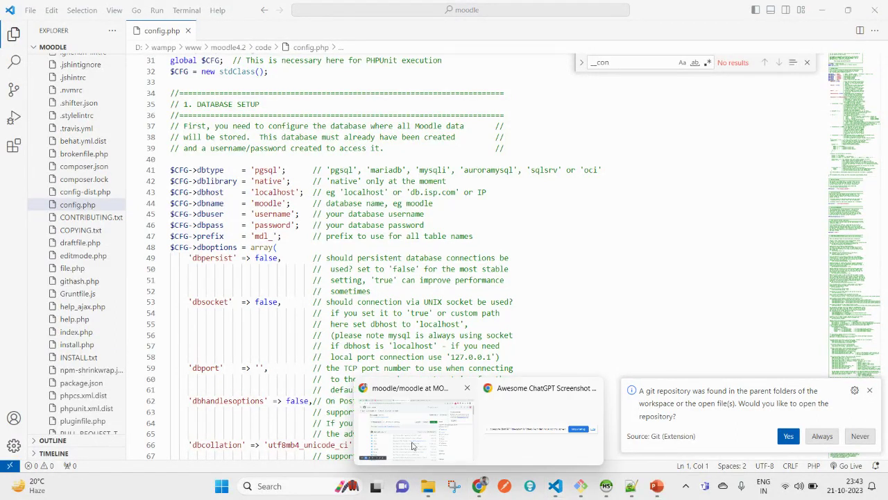
click(430, 430)
click(192, 11)
click(191, 30)
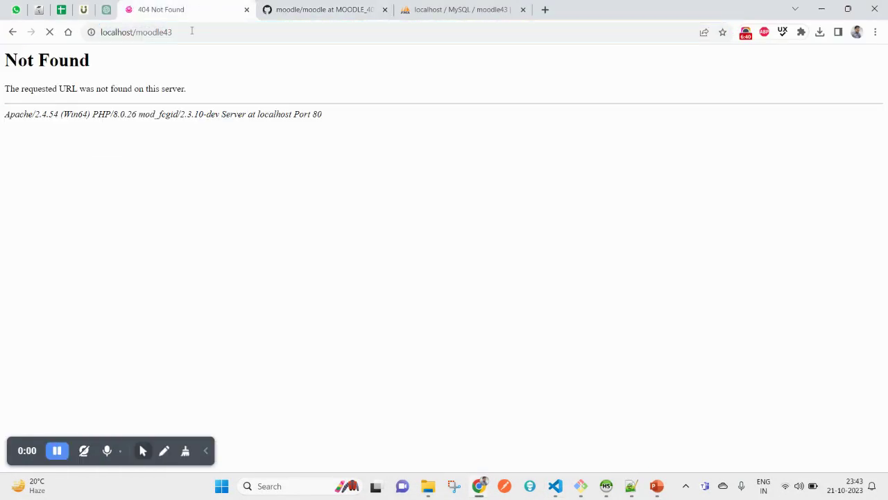
double_click(192, 30)
click(192, 29)
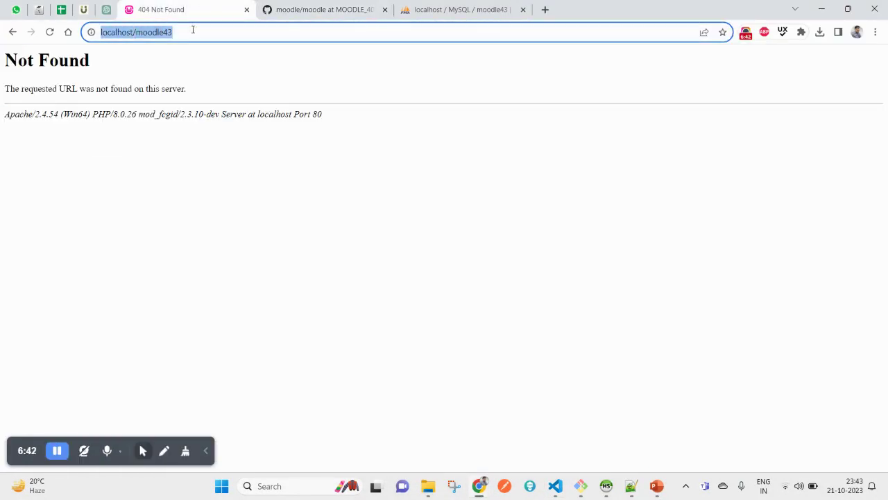
click(555, 486)
scroll(343, 309, down, 5)
scroll(343, 310, down, 20)
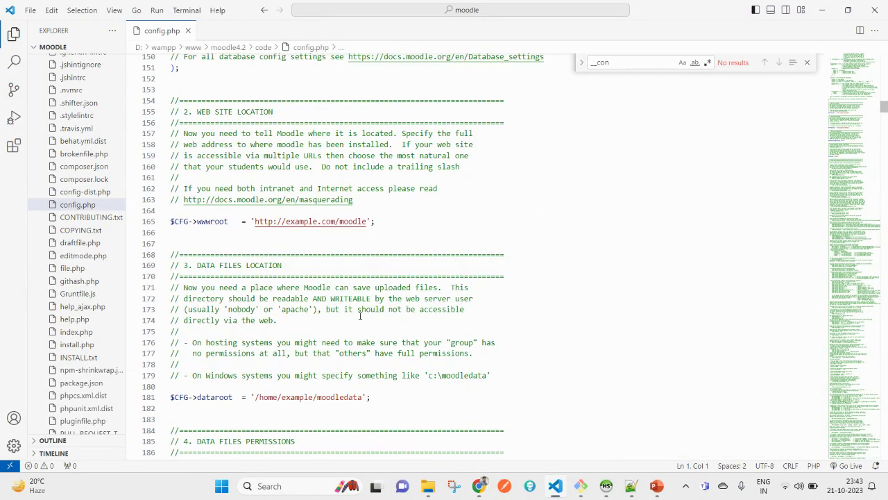
drag(253, 221, 367, 222)
key(ctrl+v)
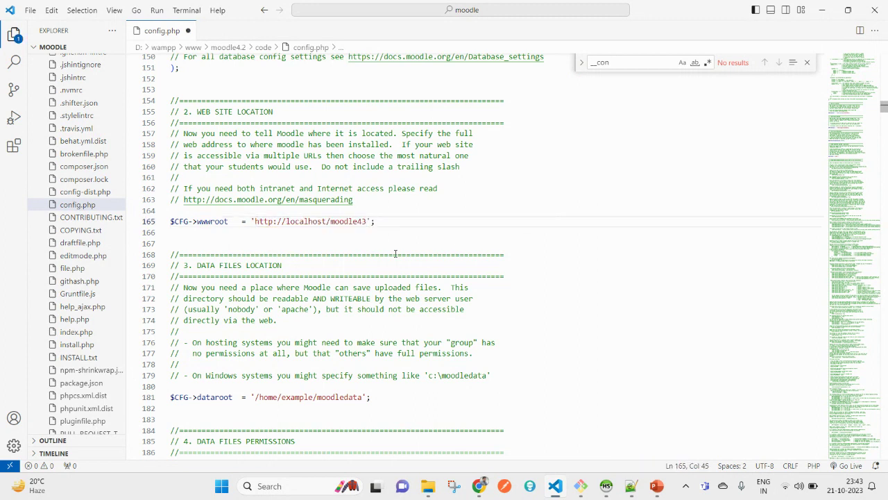
key(ctrl+s)
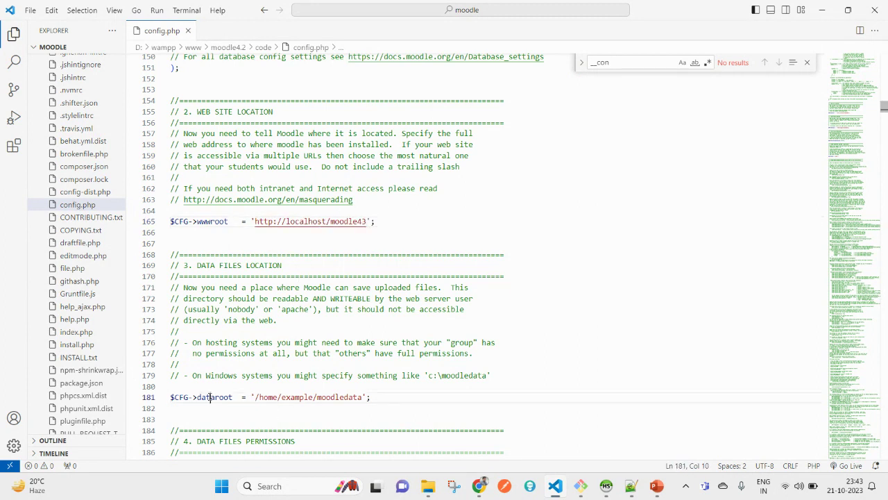
double_click(210, 397)
click(215, 220)
double_click(216, 221)
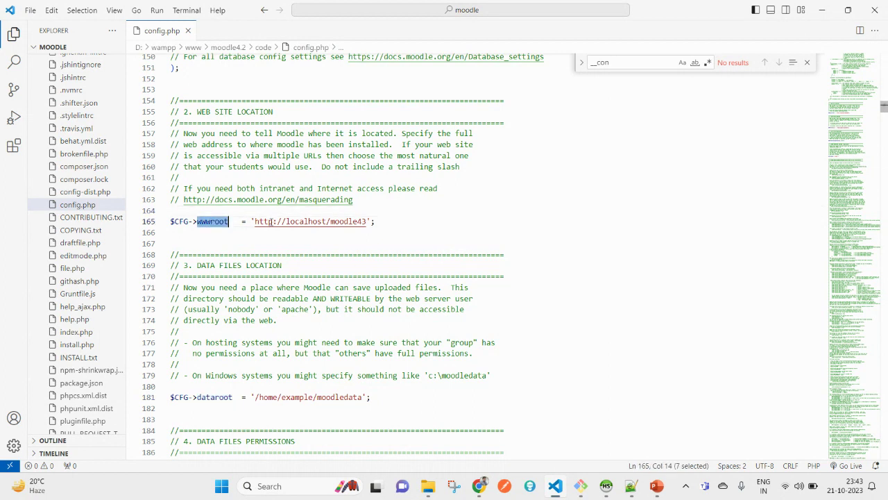
click(254, 220)
shift+click(368, 220)
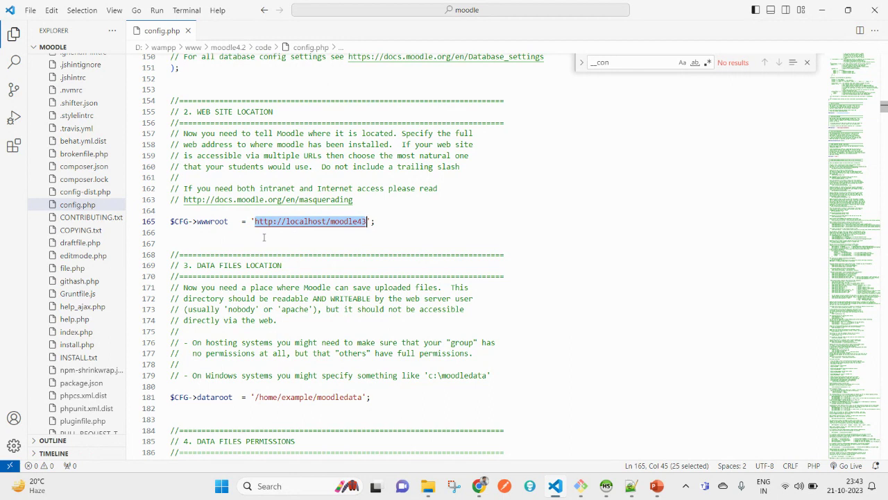
double_click(215, 221)
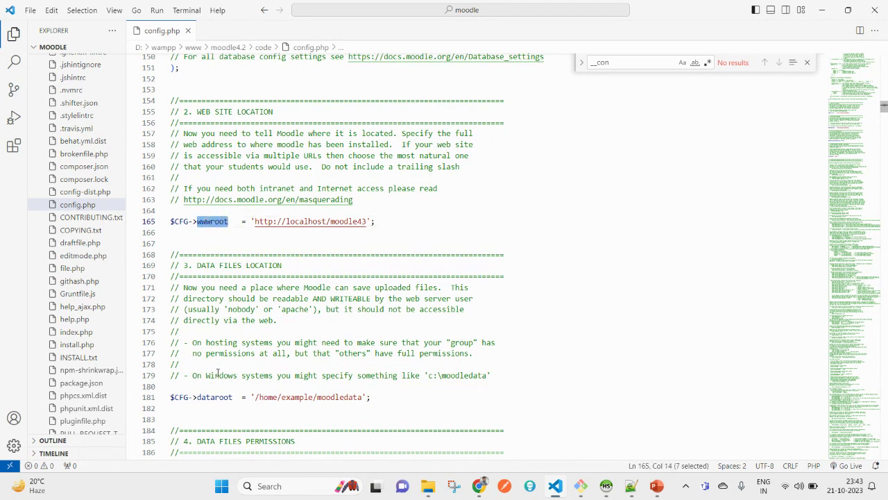
double_click(214, 397)
scroll(277, 416, down, 1)
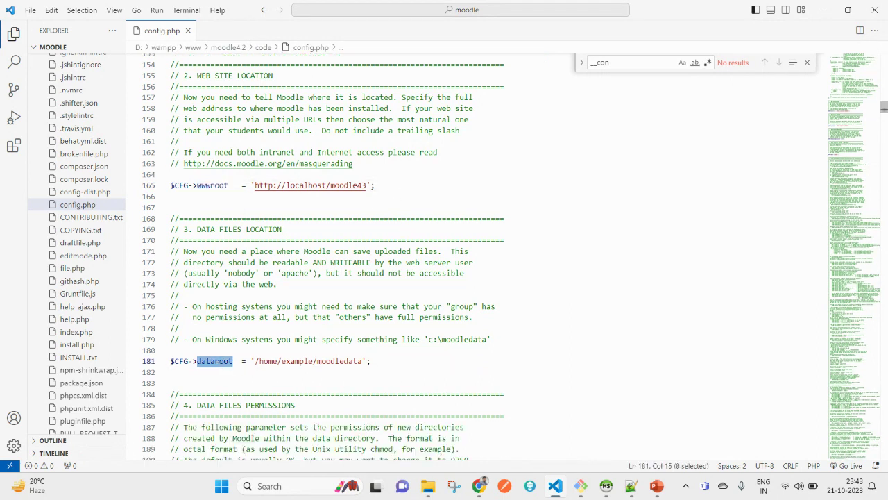
Replace the /home/example/moodledata dataroot value with the copied moodle_data folder path
click(437, 490)
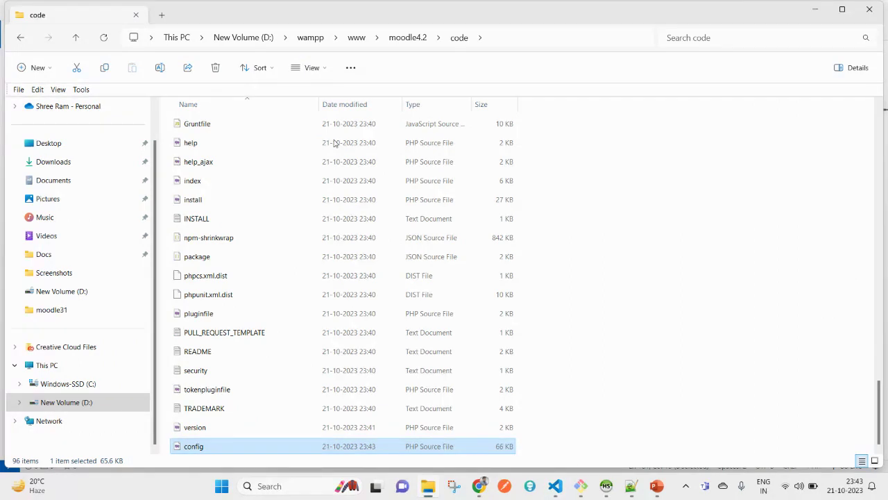
click(414, 43)
double_click(222, 144)
click(532, 31)
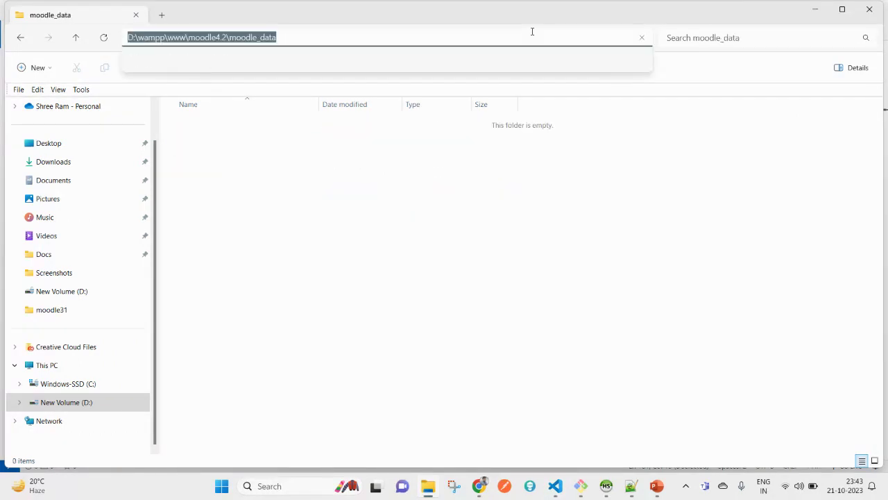
click(555, 485)
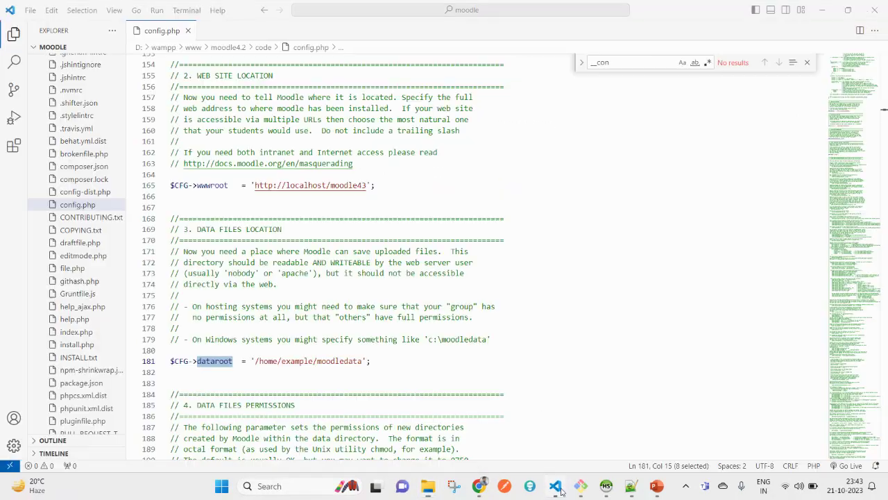
click(255, 360)
shift+click(362, 361)
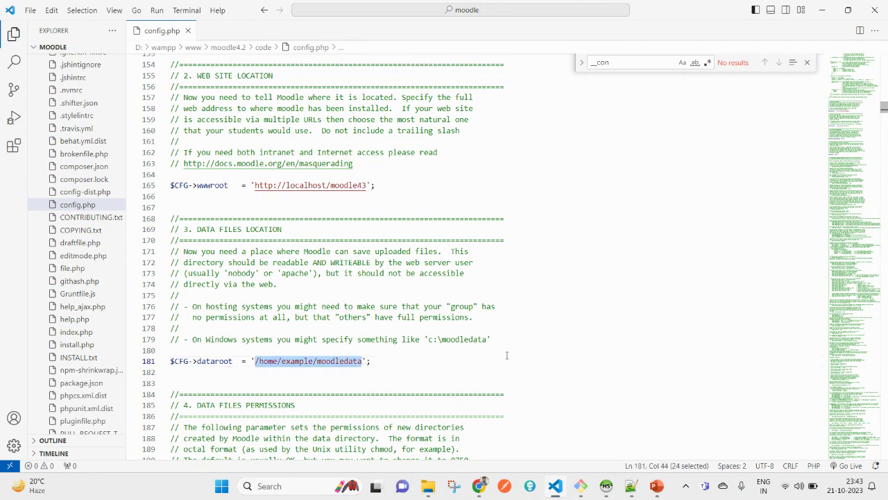
text(D:\wamp\www\moodle4.2\moodle_data)
scroll(367, 384, down, 2)
Change the database type on line 41 from pgsql to mysqli
scroll(356, 375, up, 20)
scroll(364, 370, up, 8)
scroll(275, 344, down, 2)
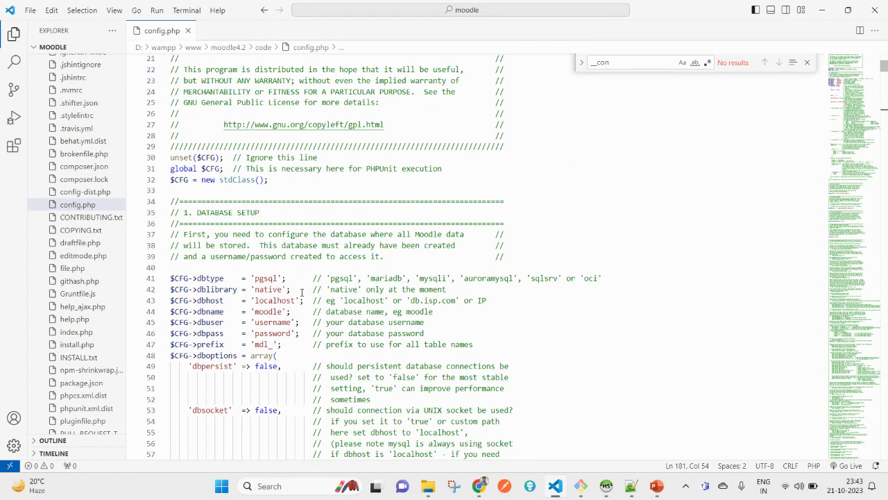
double_click(268, 278)
double_click(433, 278)
key(ctrl+c)
double_click(264, 278)
key(ctrl+v)
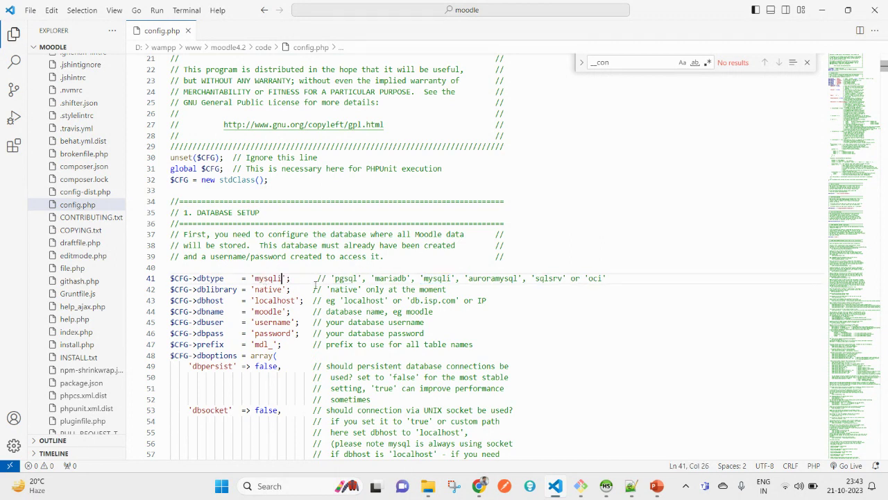
scroll(272, 311, down, 2)
Replace the database name moodle with moodle43, copied from the database tool
double_click(275, 228)
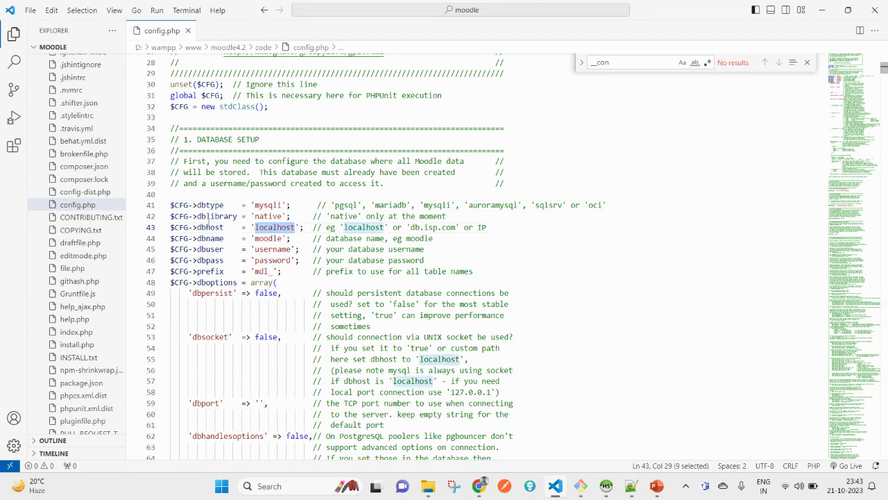
click(208, 227)
double_click(266, 228)
drag(256, 240, 280, 238)
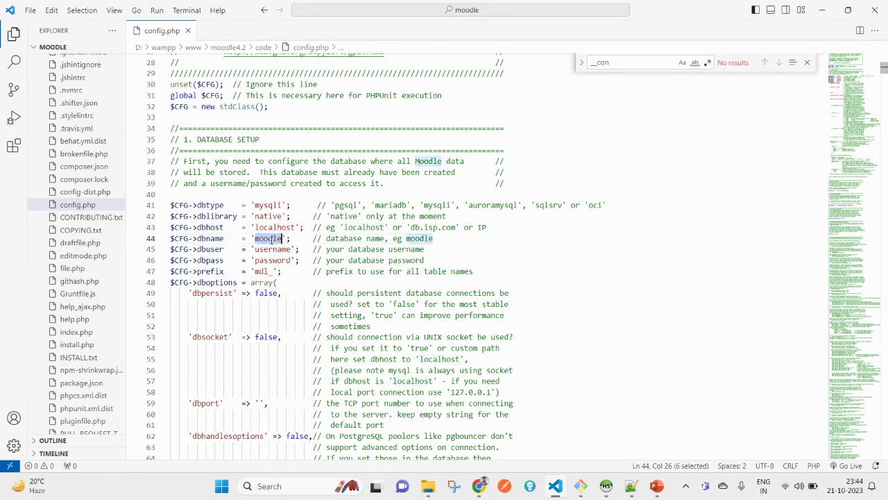
click(605, 486)
double_click(171, 61)
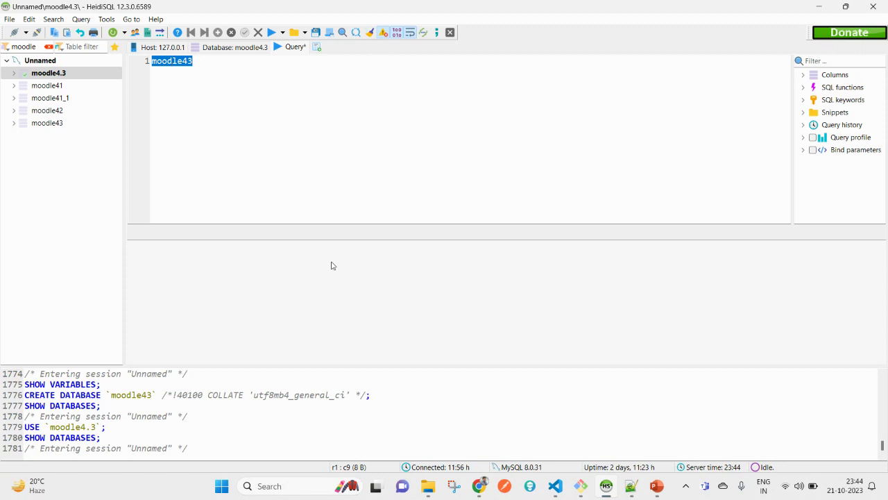
key(alt+Tab)
key(ctrl+v)
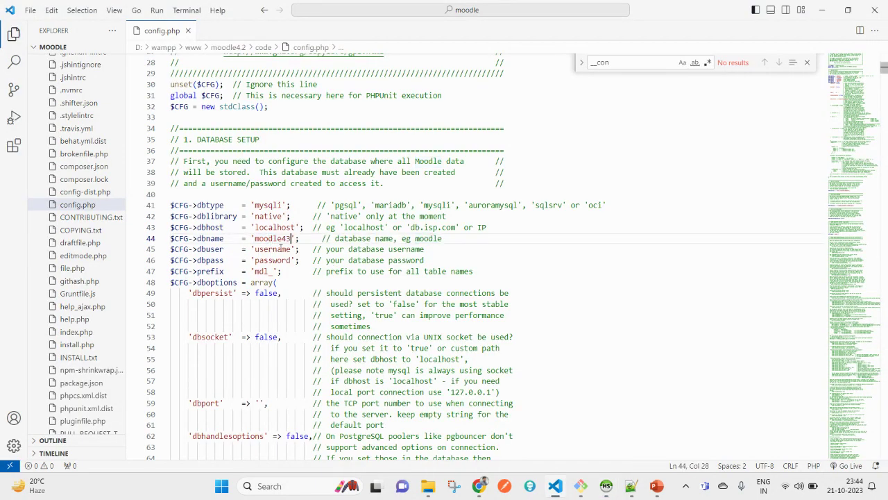
Set the database user to root, leave the password empty, and save config.php
double_click(282, 249)
text(root)
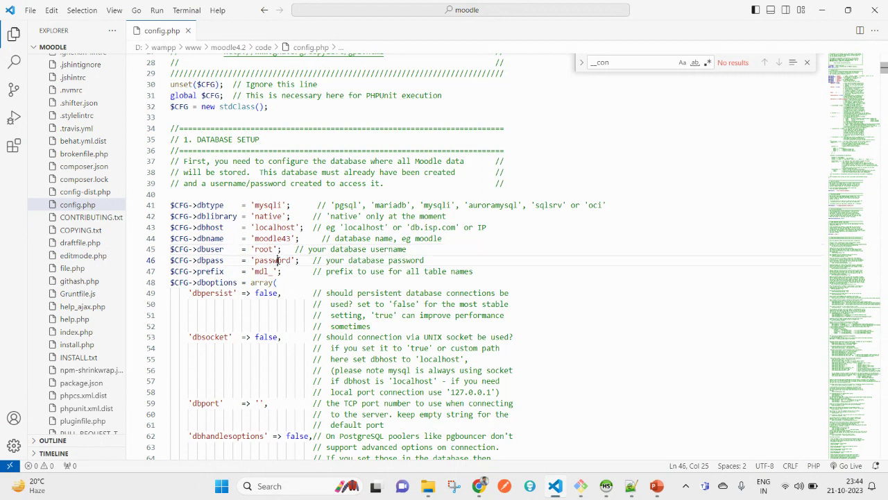
double_click(277, 259)
key(BackSpace)
key(ctrl+s)
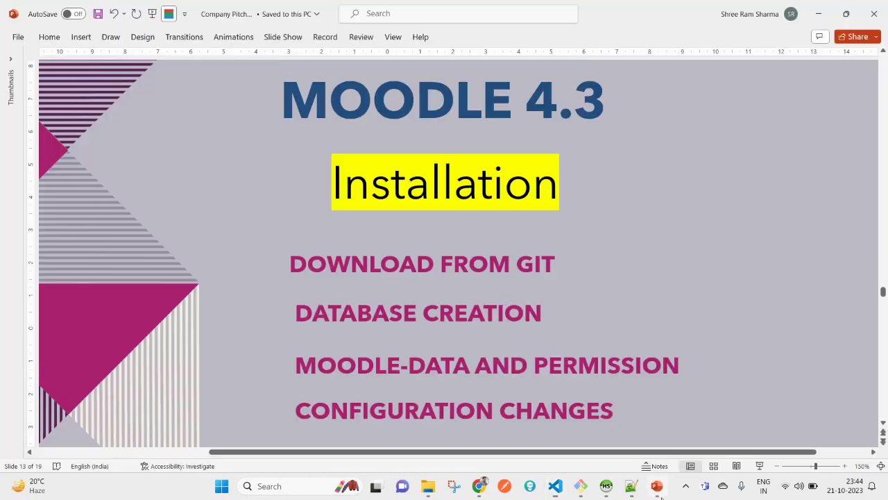
Scroll through the Moodle 4.3 installation slides to review the configuration steps
key(alt+Tab)
key(alt+Tab)
scroll(307, 307, up, 2)
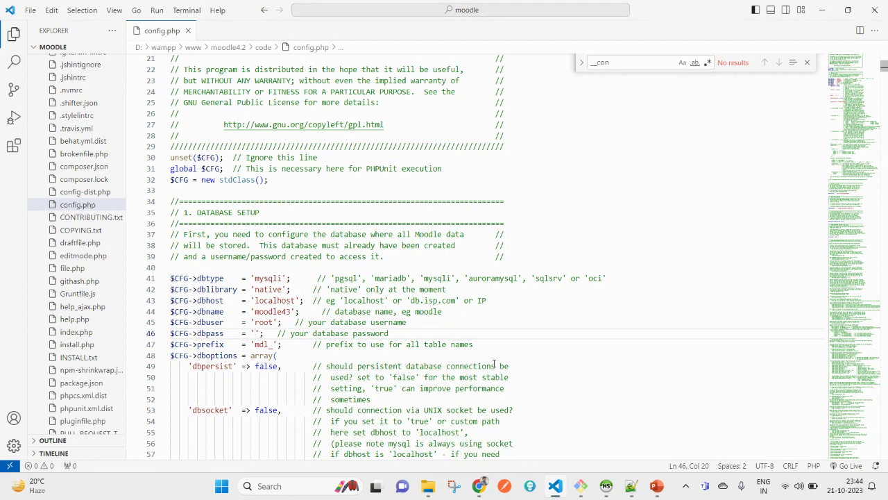
scroll(417, 322, up, 7)
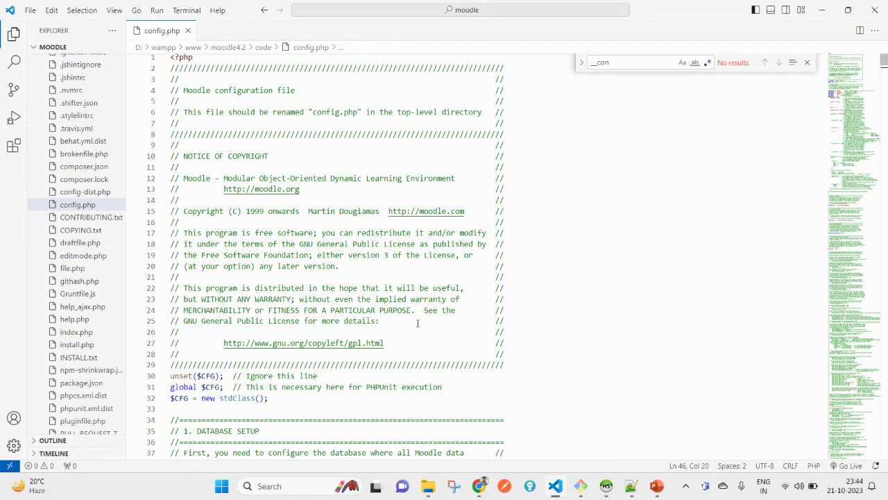
scroll(418, 323, down, 7)
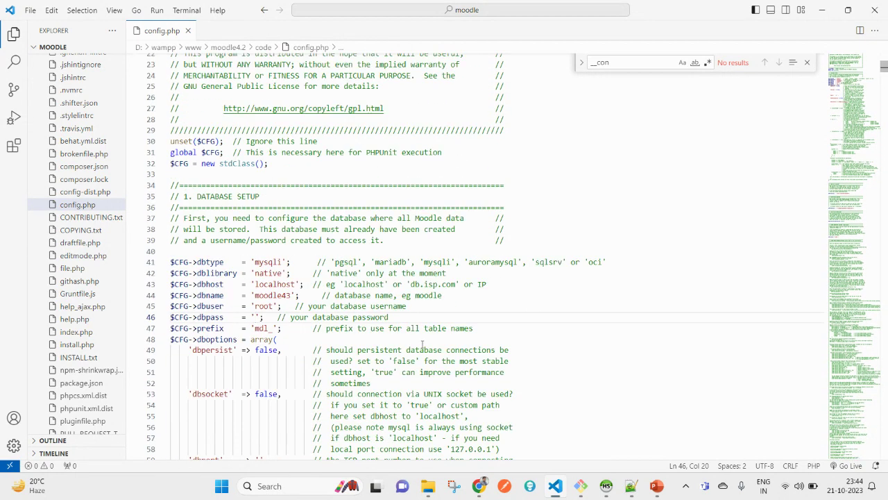
scroll(422, 345, down, 13)
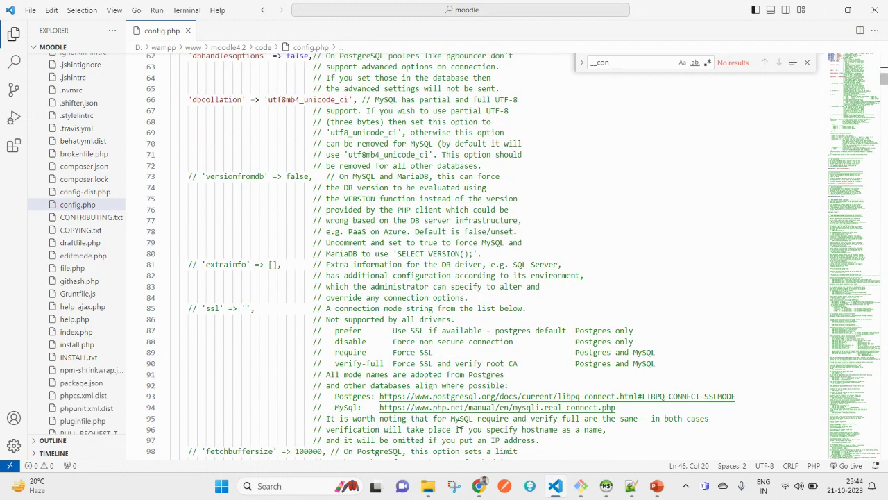
Reload the 404 Not Found page, then try loading localhost/moodle43/code instead
mouse_move(478, 486)
click(405, 414)
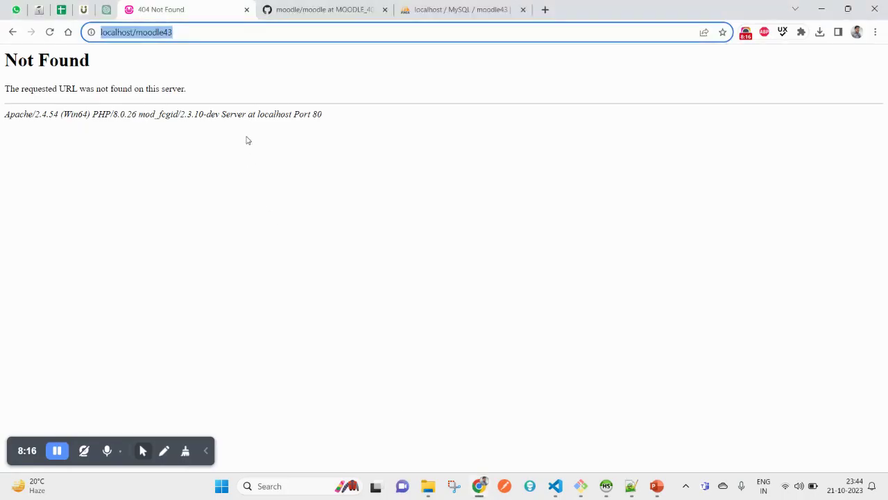
right_click(244, 95)
click(289, 134)
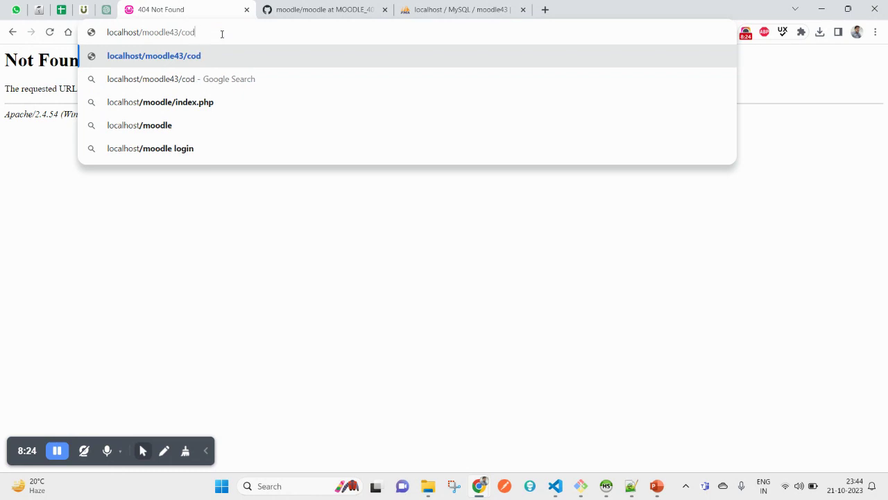
key(Return)
click(222, 34)
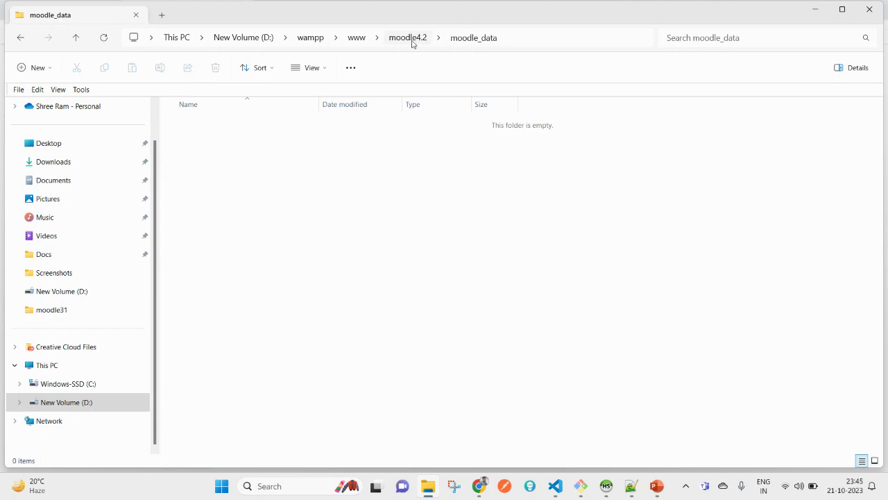
Check in File Explorer that the site folder is moodle4.2 by selecting its name in the path
click(413, 39)
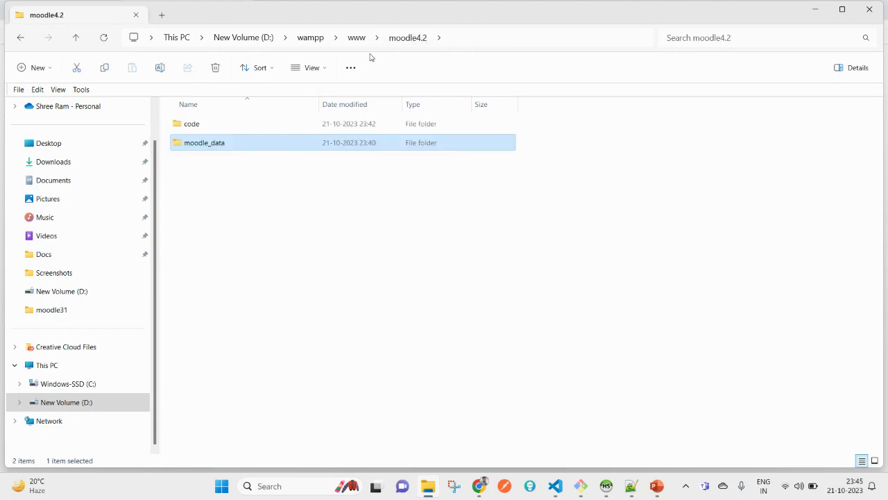
click(472, 44)
click(420, 36)
drag(229, 36, 189, 37)
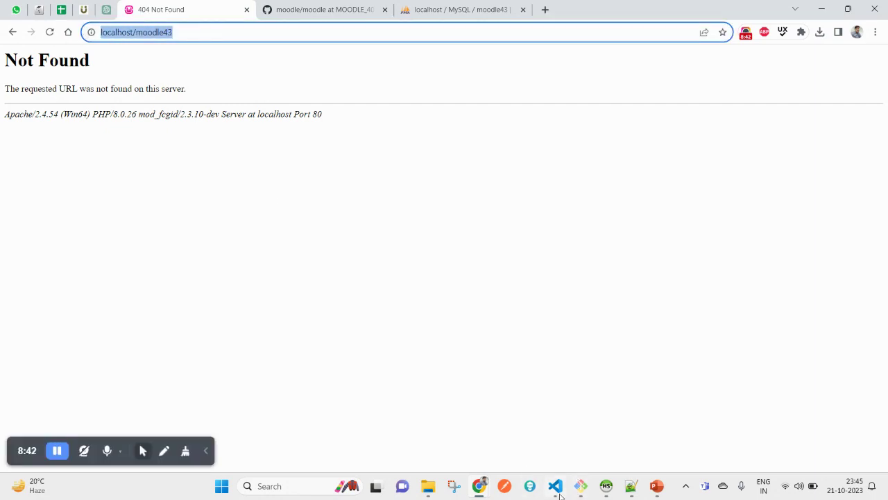
click(12, 32)
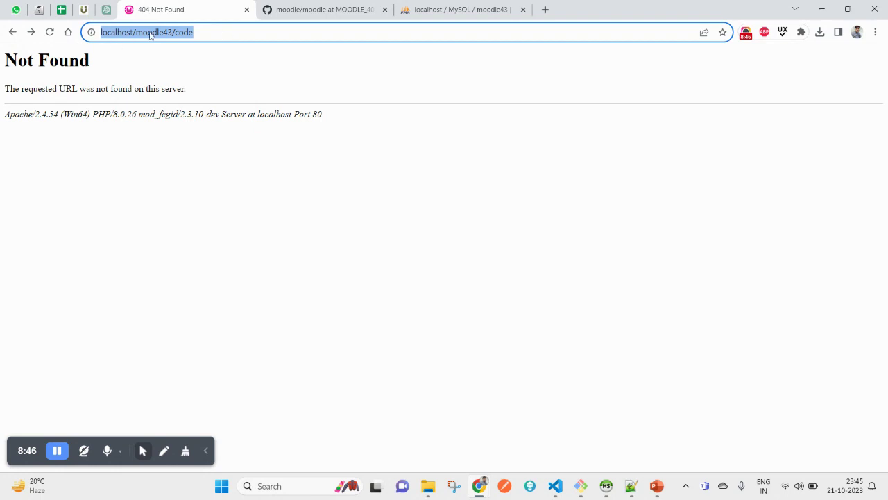
text(localhost/)
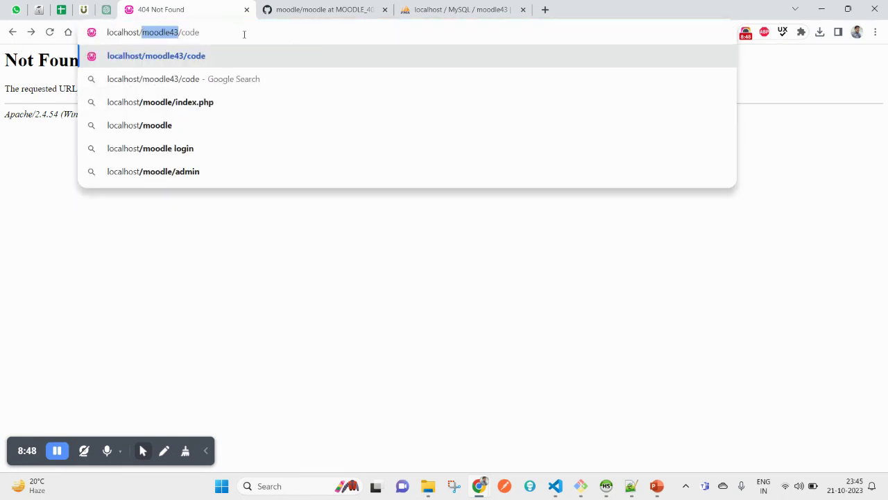
key(ctrl+a)
key(ctrl+v)
key(alt+Tab)
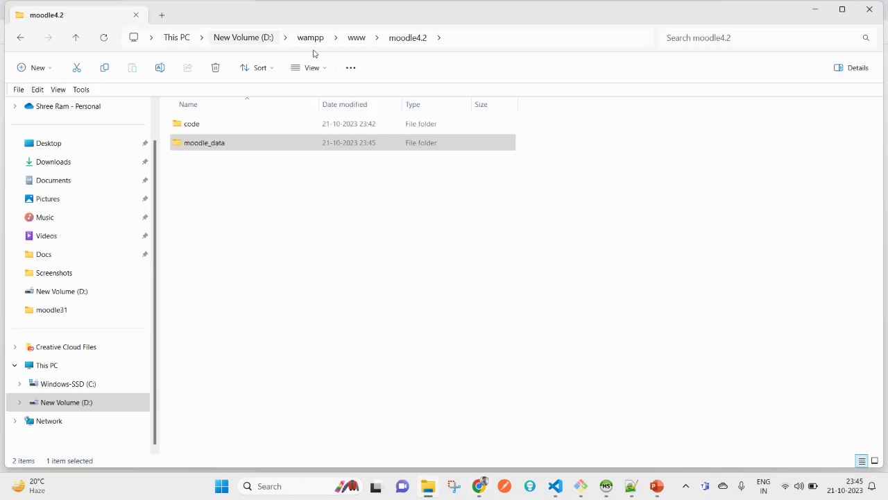
click(496, 39)
drag(227, 36, 189, 38)
key(alt+Tab)
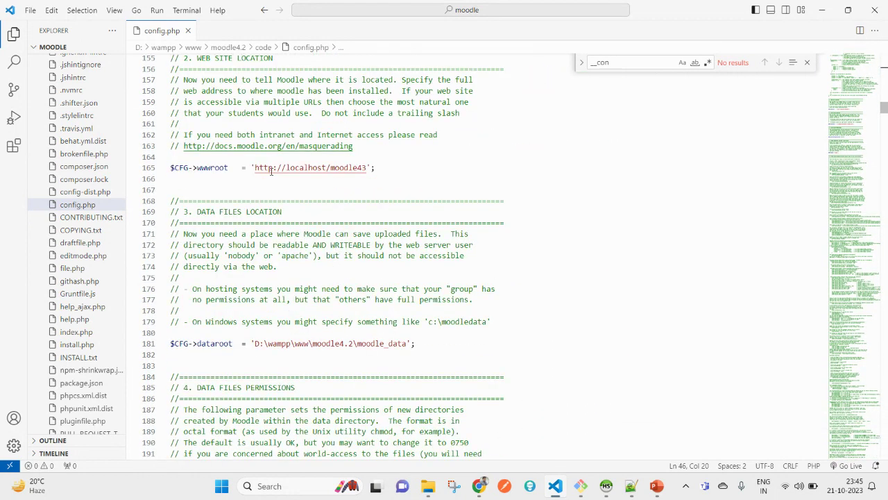
drag(255, 166, 367, 168)
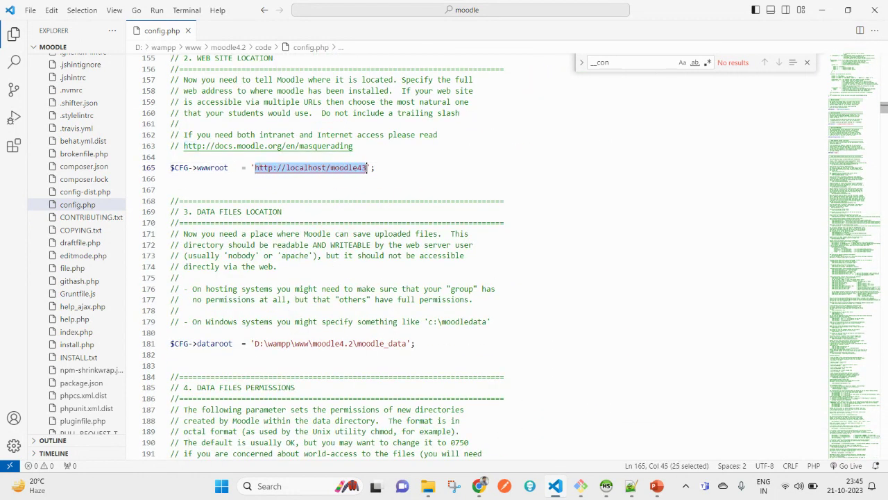
key(ctrl+v)
click(437, 165)
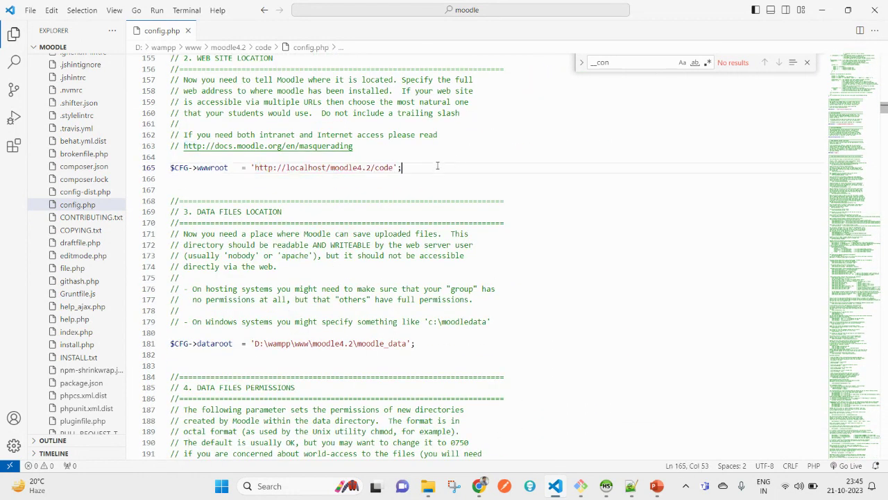
double_click(380, 168)
Reload the localhost/moodle4.2/code page in the browser, which still shows Not Found
click(428, 488)
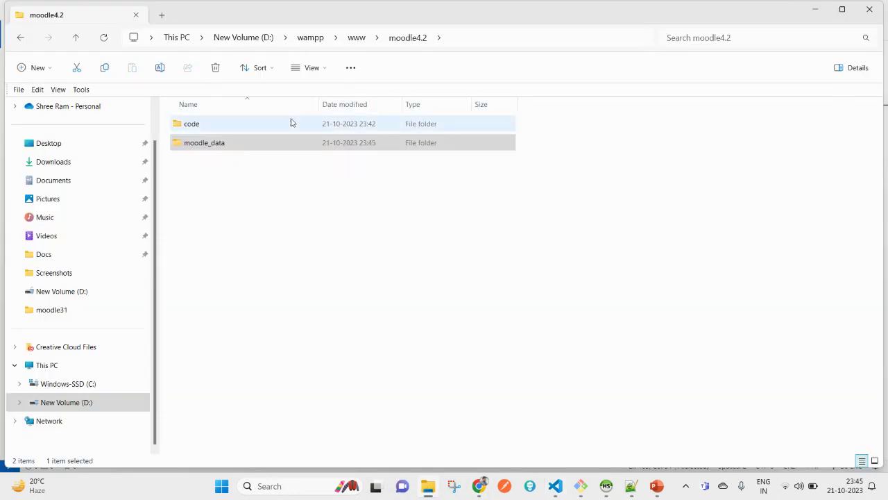
click(382, 330)
mouse_move(479, 486)
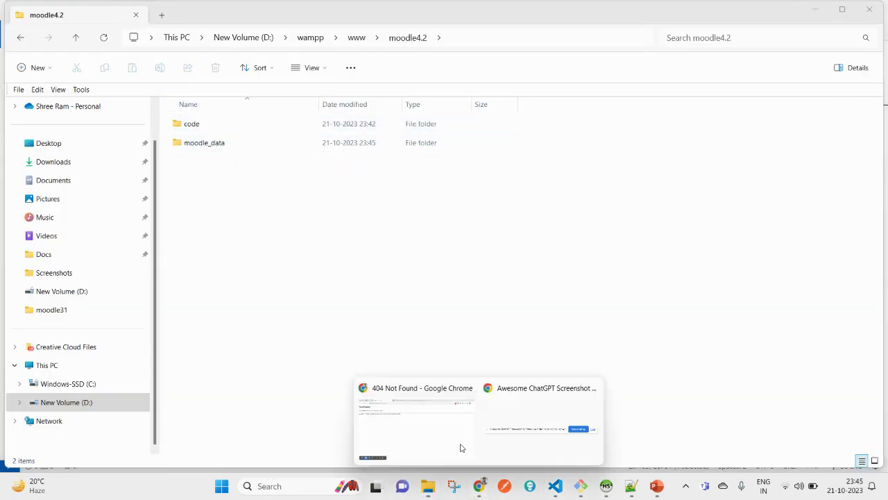
click(410, 437)
right_click(240, 142)
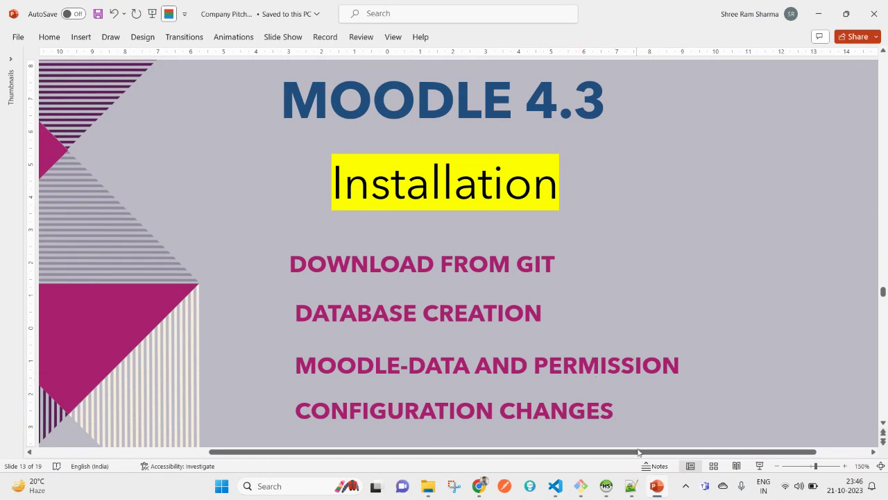
Minimise the PowerPoint presentation to reveal Chrome's Moodle installation copyright notice
mouse_move(660, 494)
click(656, 486)
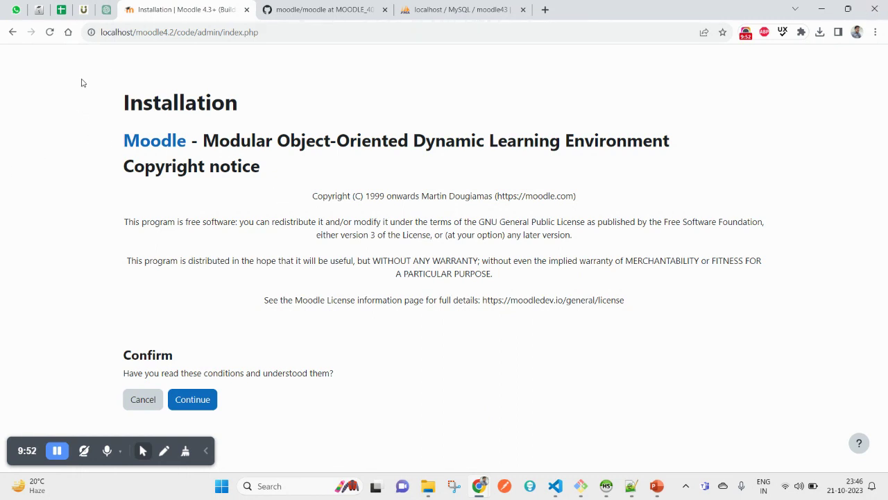
Read the Moodle installation copyright notice at localhost/moodle4.2/code and accept it with Continue
double_click(133, 113)
click(308, 259)
drag(196, 31, 93, 32)
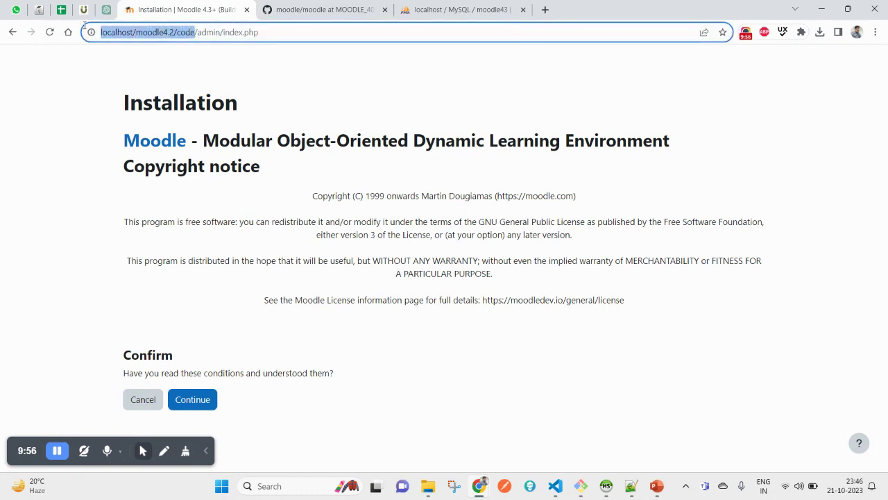
click(402, 206)
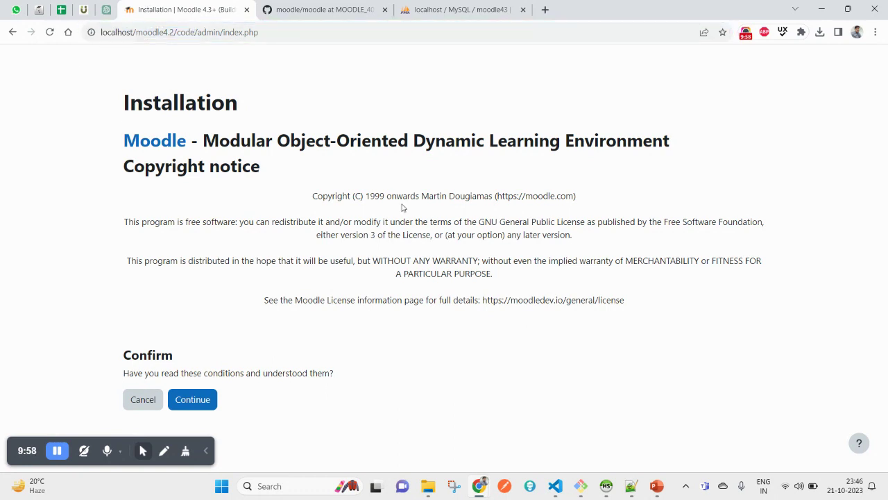
double_click(245, 154)
drag(245, 154, 350, 198)
click(396, 367)
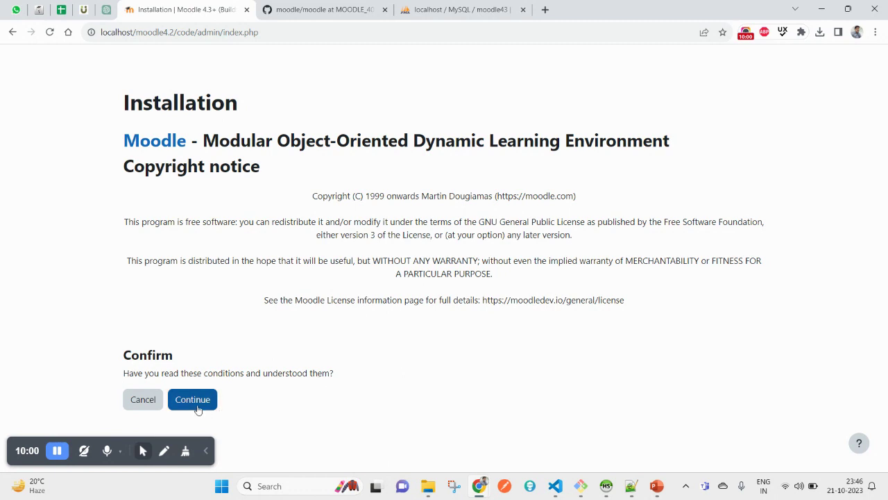
click(197, 407)
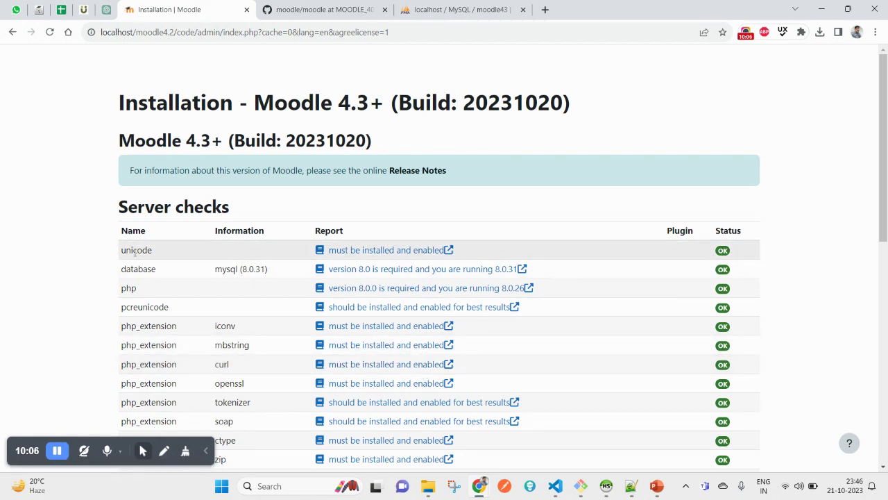
Review the server checks, including unicode and the database check showing MySQL 8.0.31
double_click(136, 249)
scroll(289, 320, down, 7)
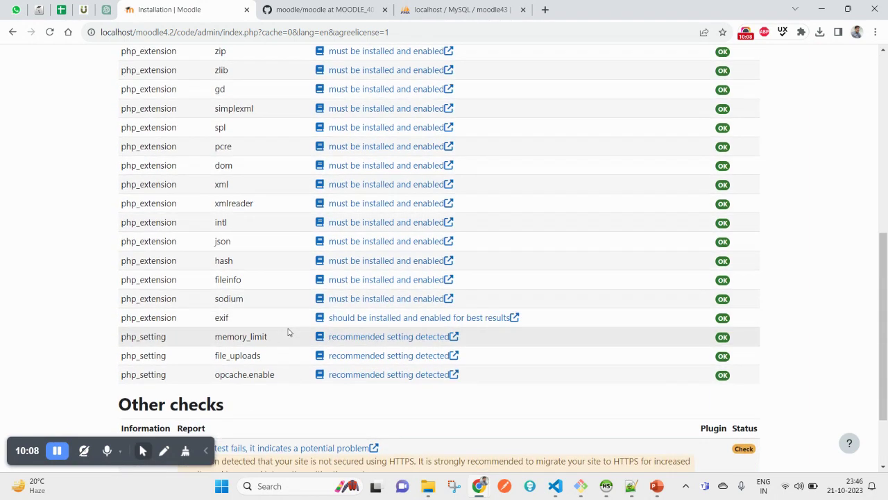
scroll(289, 323, up, 6)
double_click(140, 130)
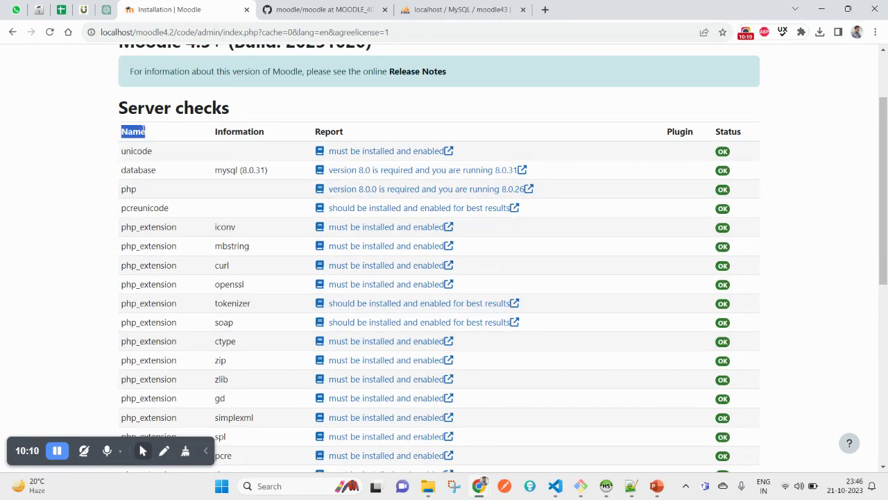
triple_click(140, 108)
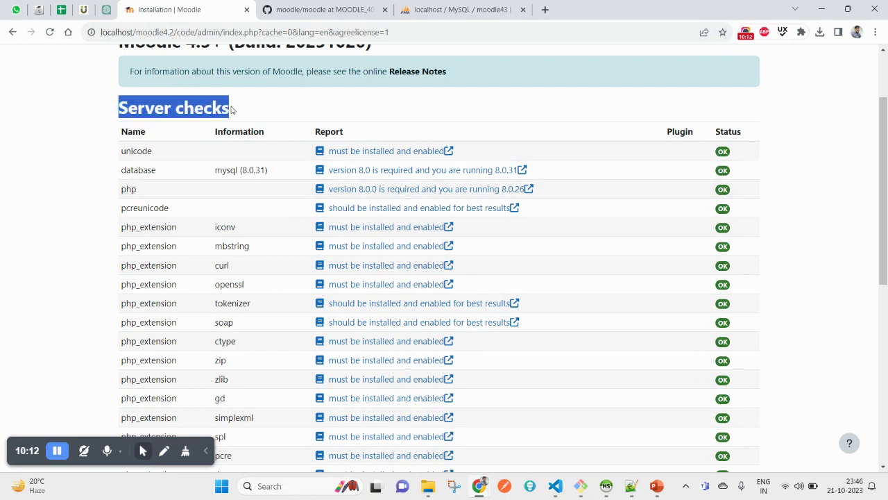
scroll(270, 314, down, 6)
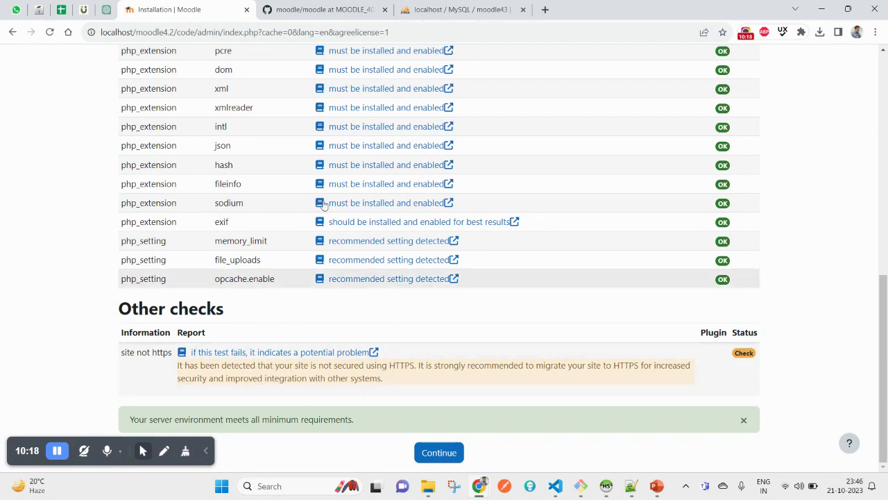
scroll(329, 255, up, 6)
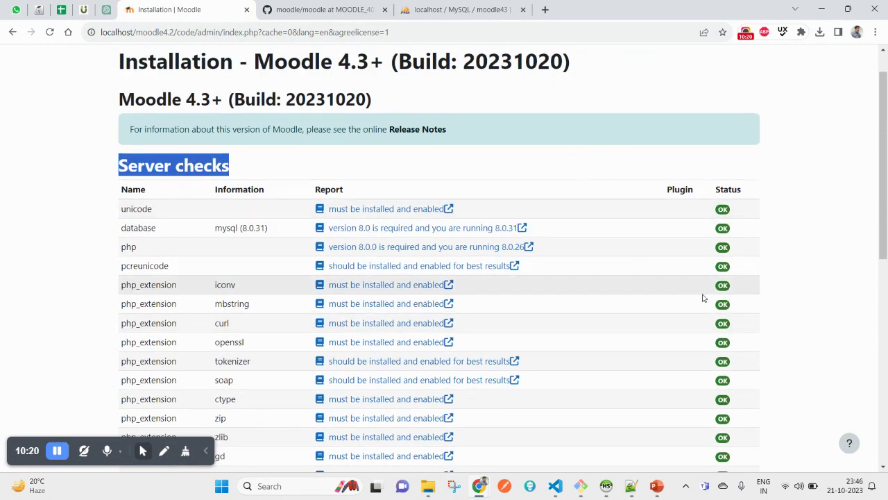
double_click(138, 227)
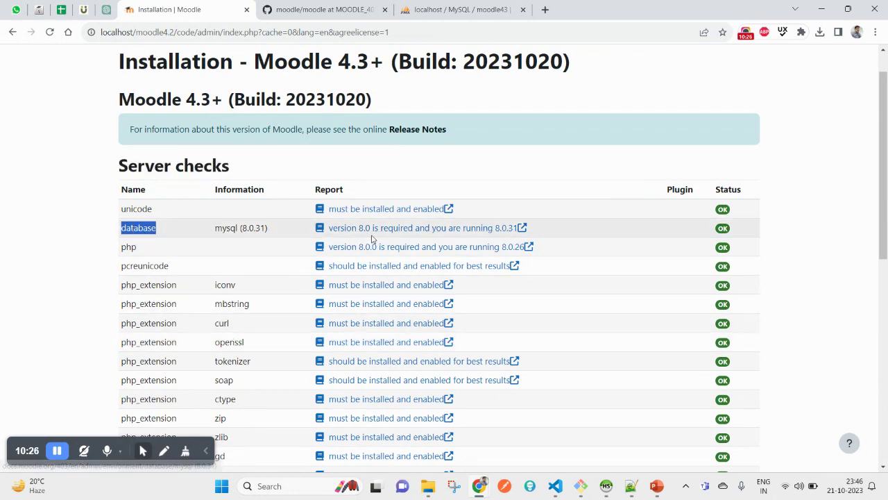
double_click(254, 228)
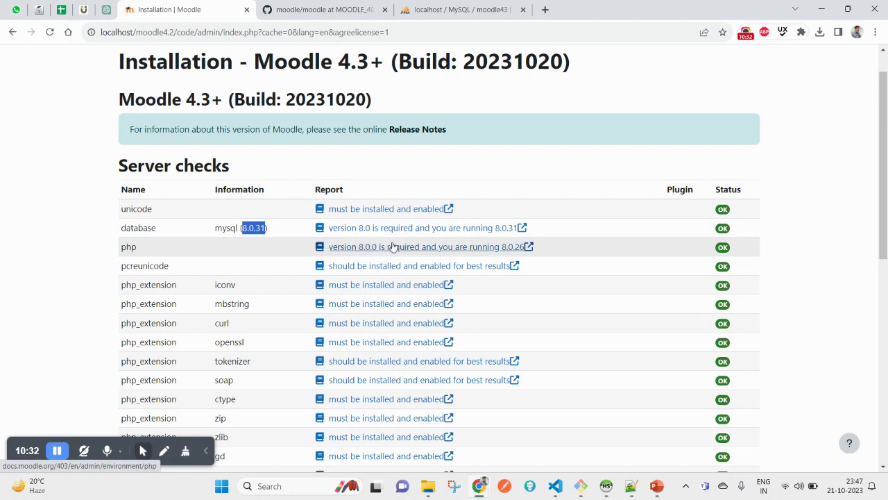
Go to the bottom of the passed server checks and continue to the installation
scroll(495, 330, down, 1)
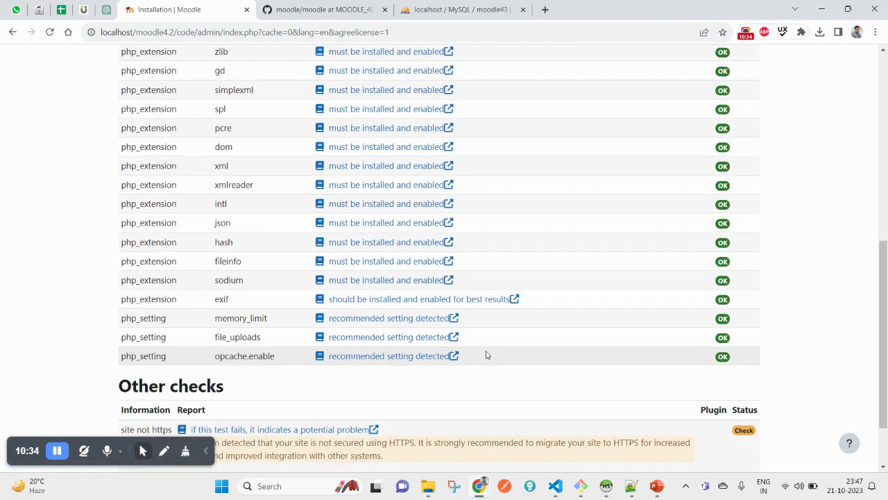
scroll(485, 353, down, 3)
scroll(486, 350, up, 12)
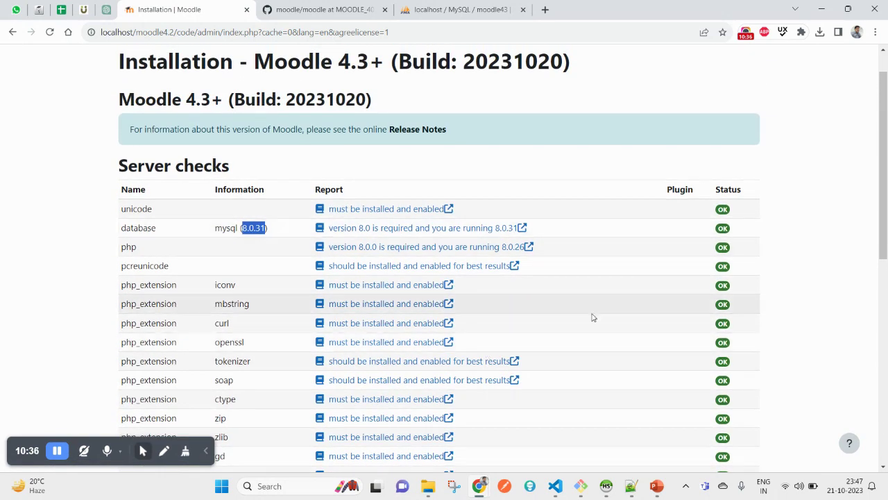
scroll(591, 341, down, 10)
scroll(513, 429, up, 9)
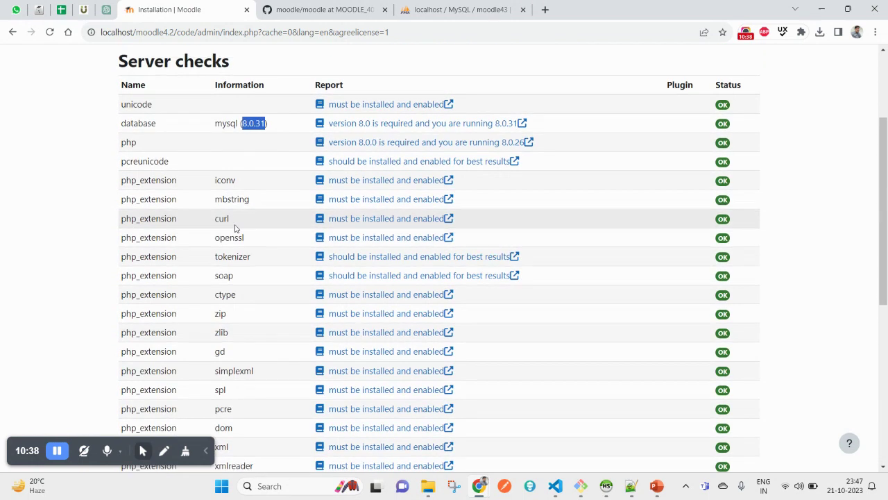
scroll(208, 250, up, 2)
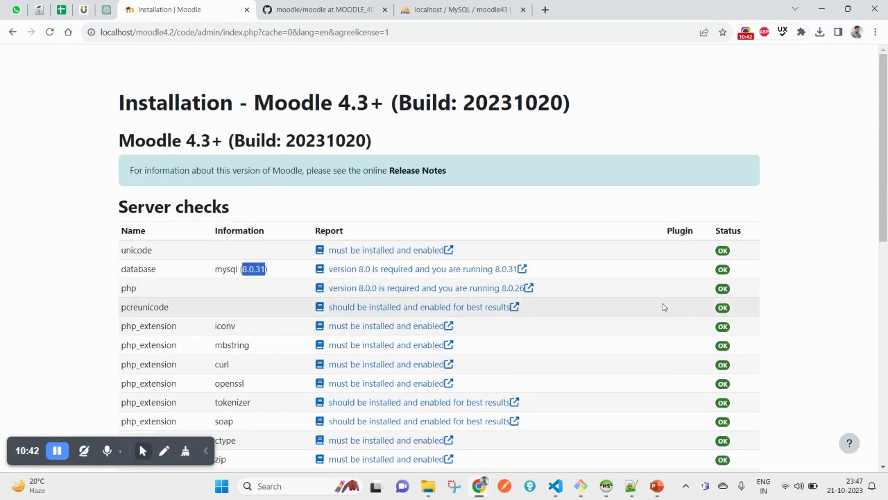
scroll(663, 307, down, 10)
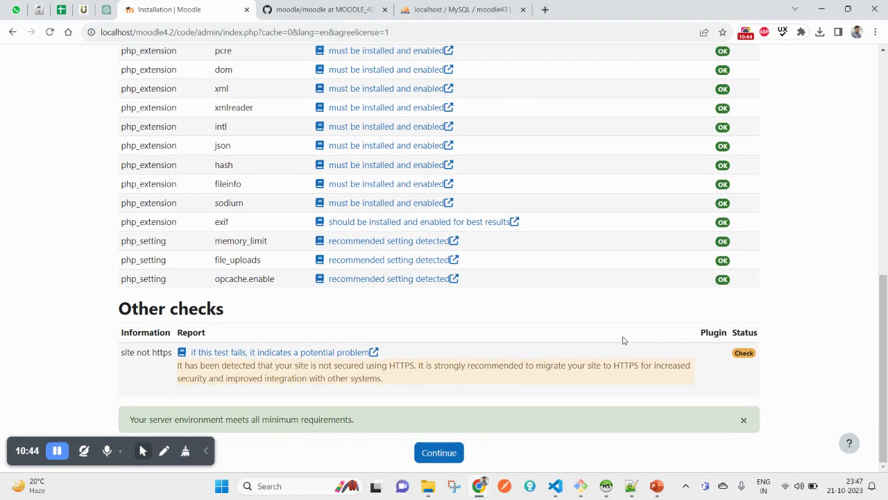
click(446, 461)
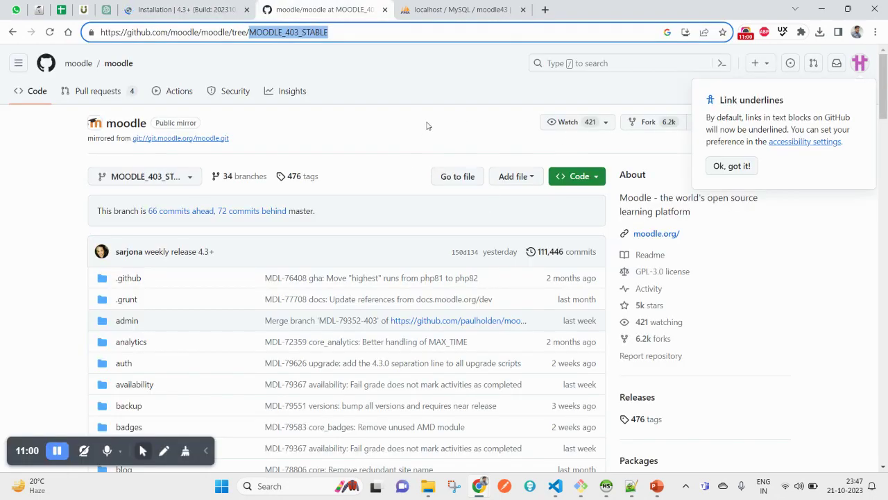
Browse the moodle repository's branch list down to MOODLE_403_STABLE, then bring Git Bash forward
click(436, 103)
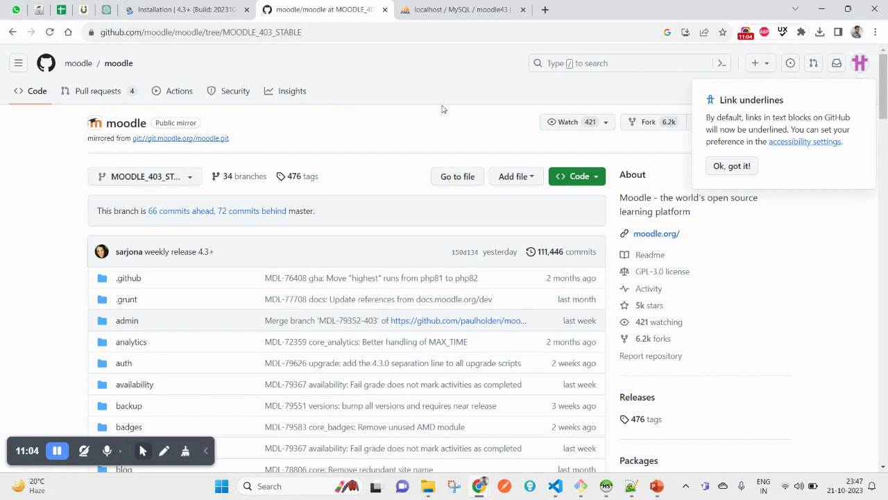
click(173, 180)
scroll(239, 357, down, 10)
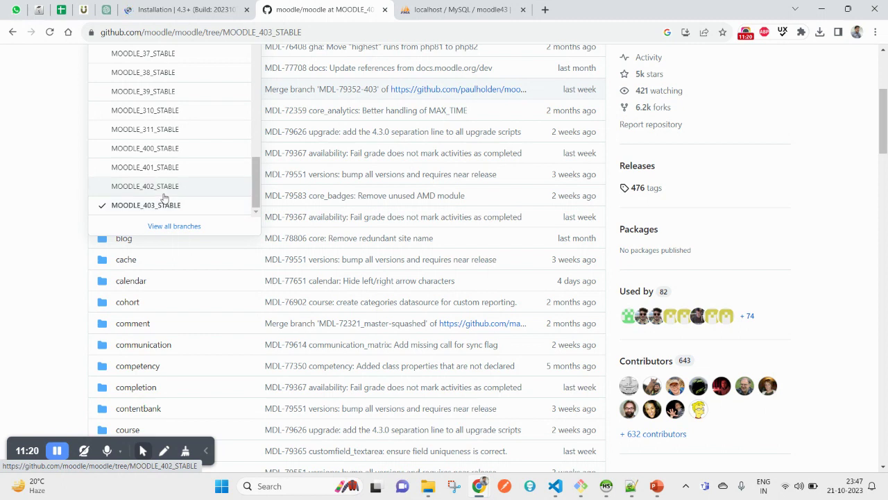
click(582, 486)
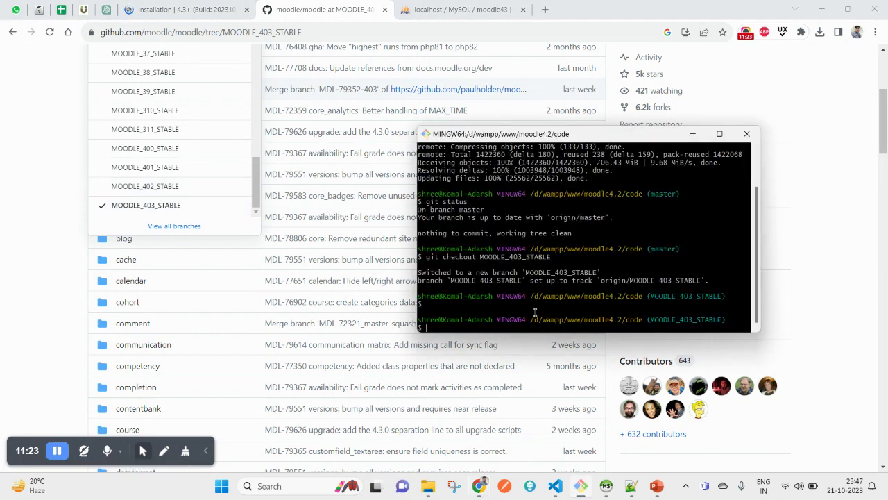
Confirm the git checkout is on MOODLE_403_STABLE and return to the Moodle installation tab
double_click(503, 258)
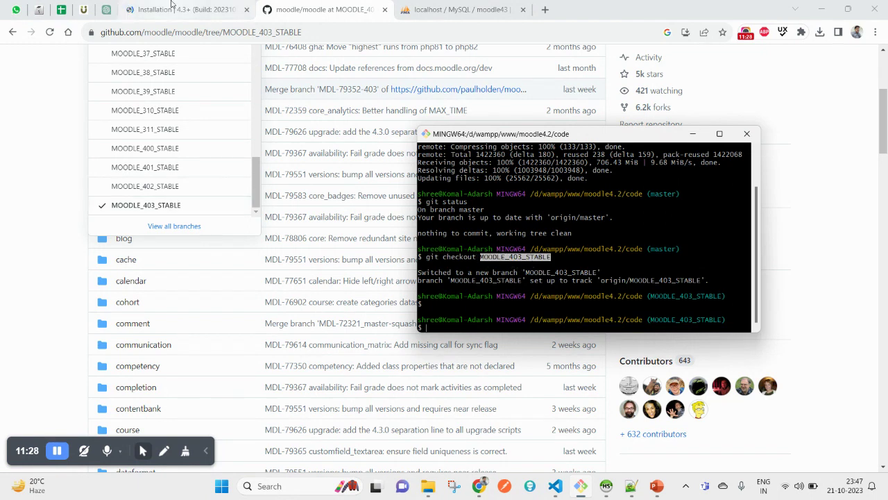
click(199, 12)
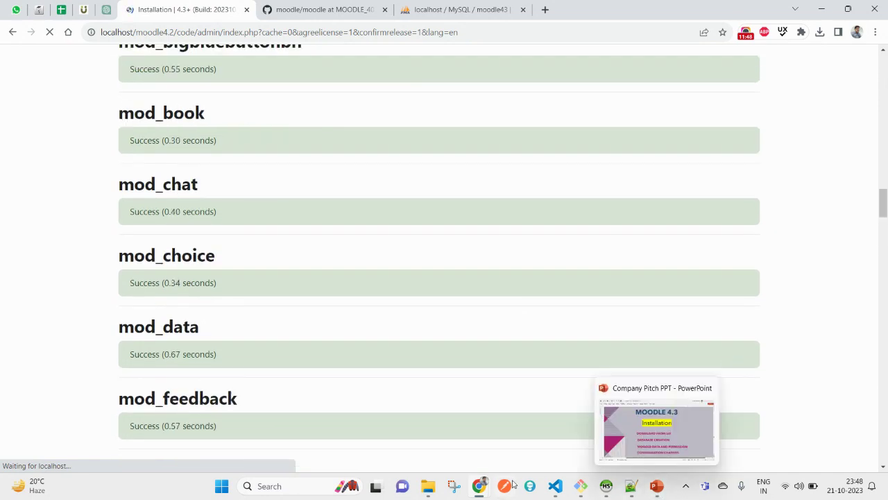
Switch Chrome from the Moodle installer to the GitHub moodle repository tab
mouse_move(482, 489)
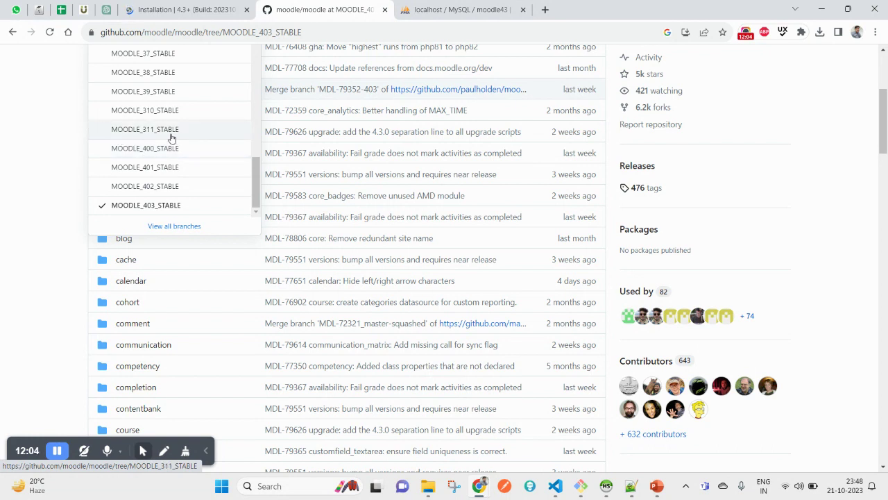
Scroll the moodle branch list up to master and back down to MOODLE_403_STABLE
scroll(213, 289, up, 2)
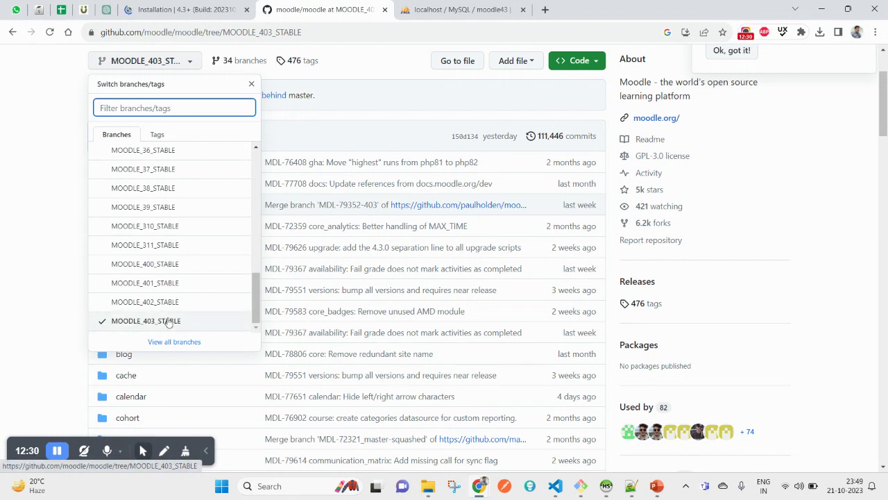
scroll(188, 312, up, 6)
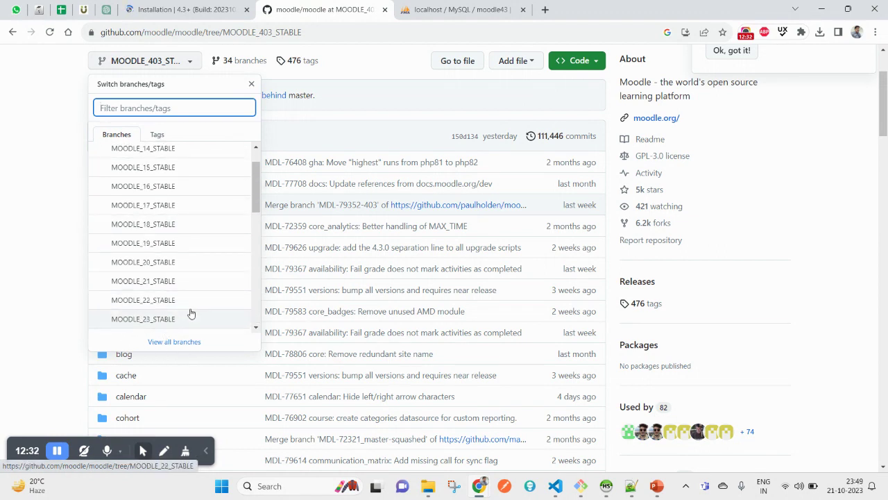
scroll(191, 313, up, 2)
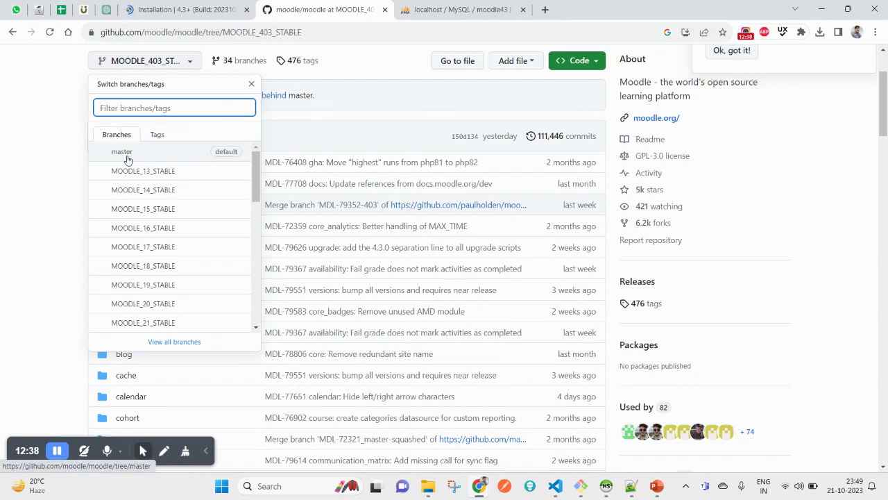
scroll(721, 284, up, 3)
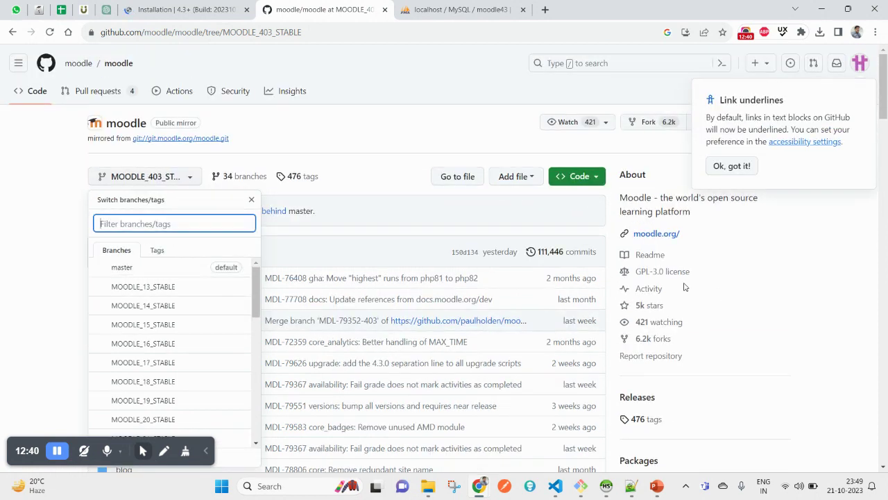
click(187, 181)
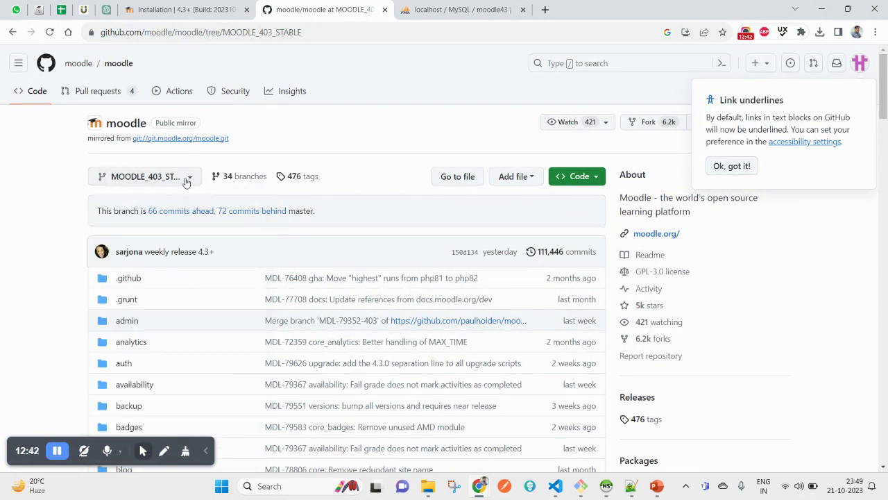
click(187, 181)
scroll(215, 347, down, 10)
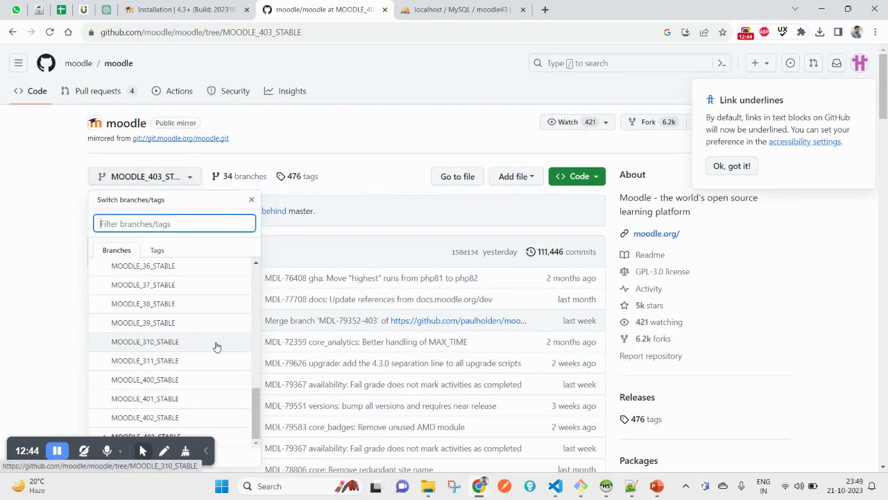
scroll(135, 219, down, 4)
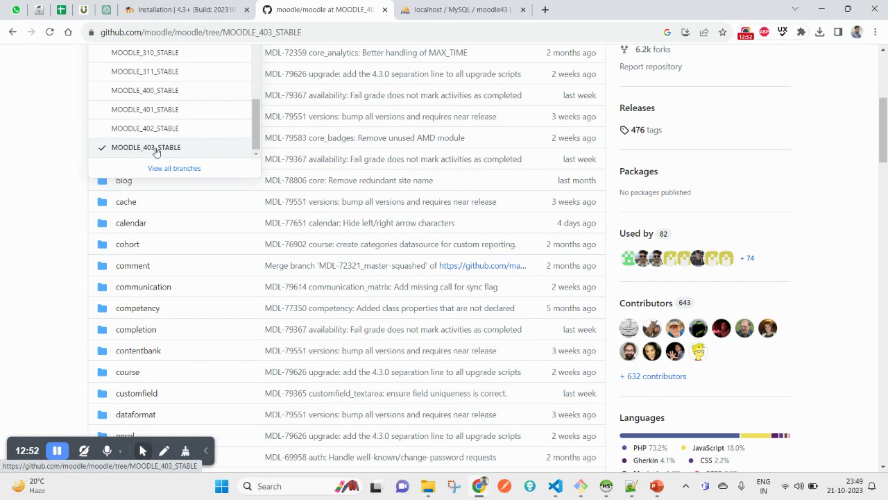
Review the plugin installation results, noting the openssl.cnf warning for mod_lti
click(201, 6)
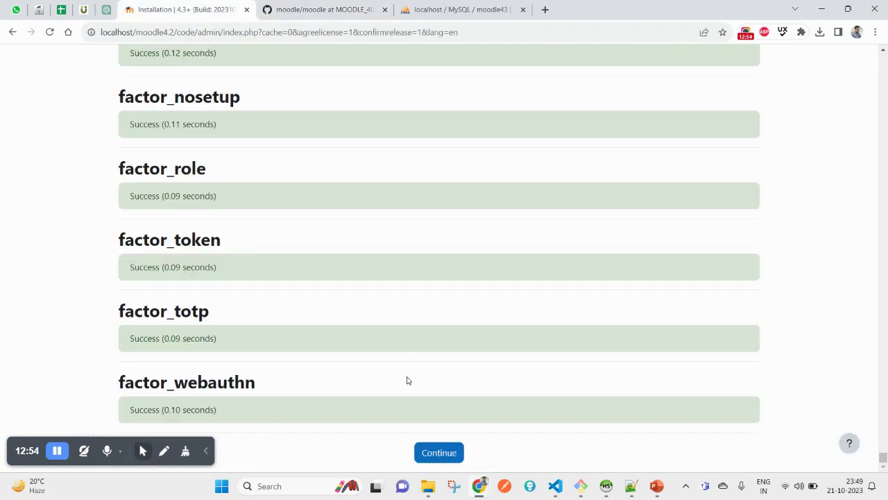
scroll(563, 322, up, 4)
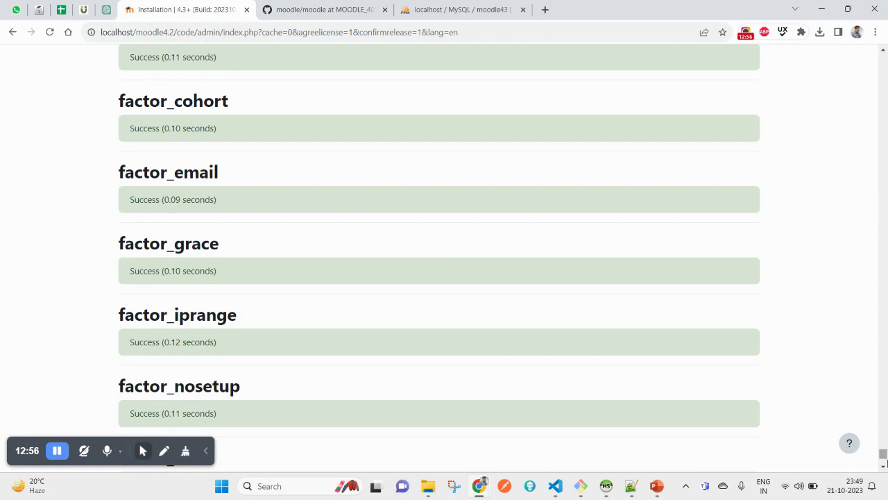
drag(883, 456, 883, 47)
scroll(710, 319, down, 20)
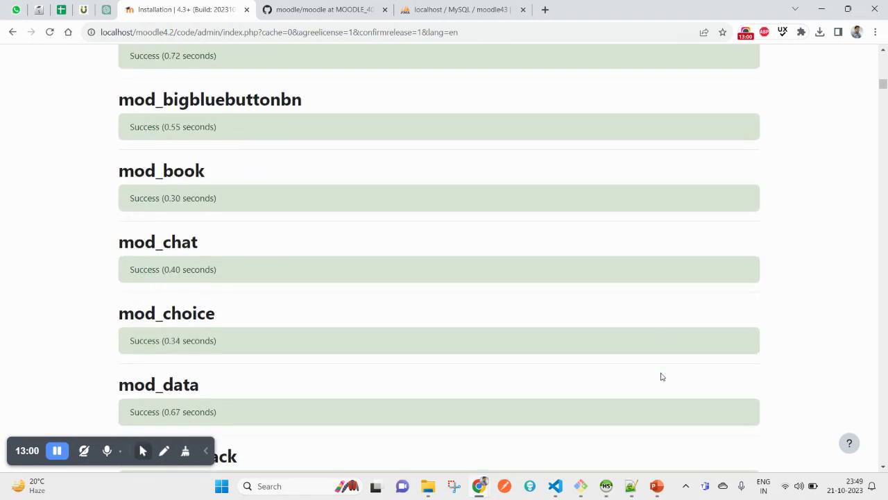
scroll(661, 377, down, 12)
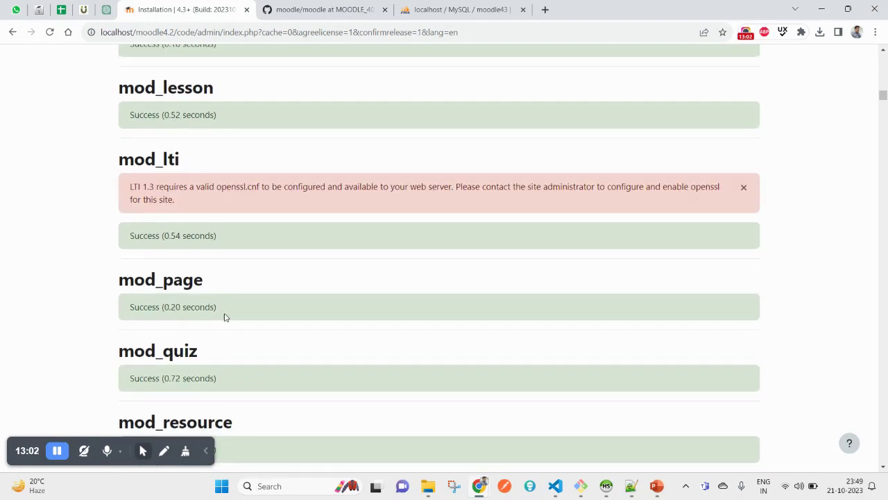
double_click(227, 186)
drag(227, 186, 261, 185)
Note the enrol_lti openssl.cnf warning, then continue to the administrator account setup
scroll(710, 277, down, 6)
scroll(707, 291, down, 20)
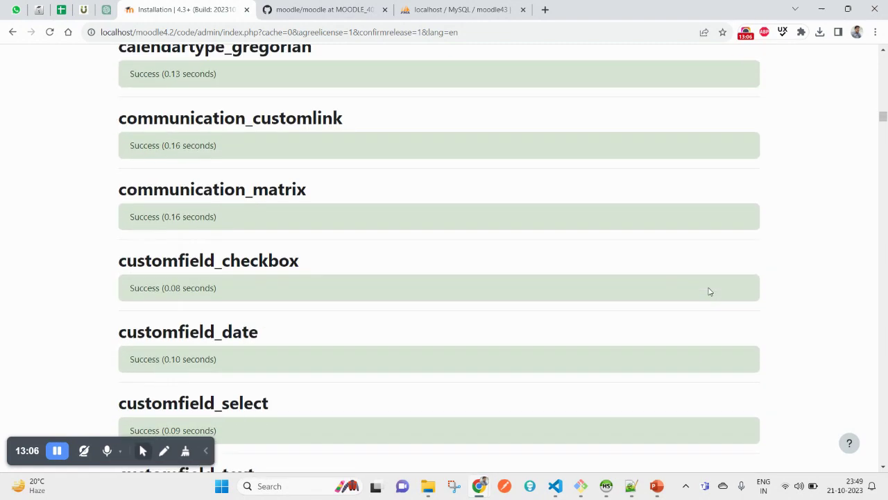
scroll(319, 269, up, 3)
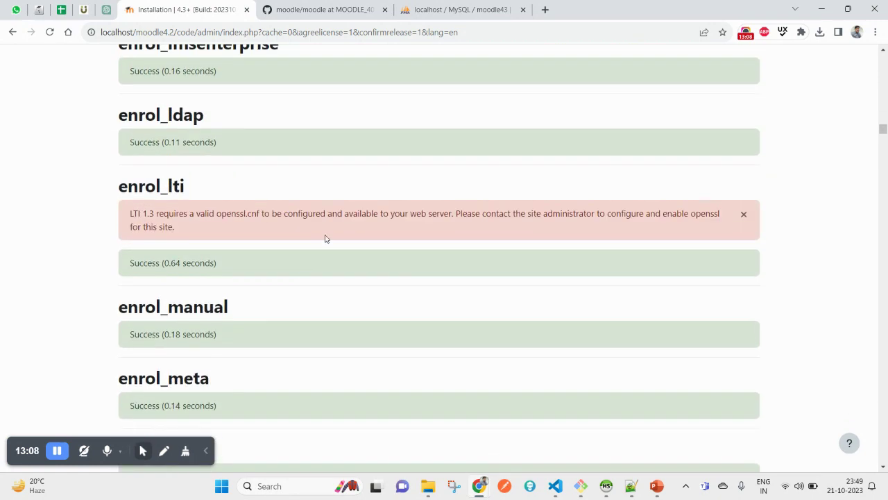
double_click(232, 215)
drag(883, 129, 885, 456)
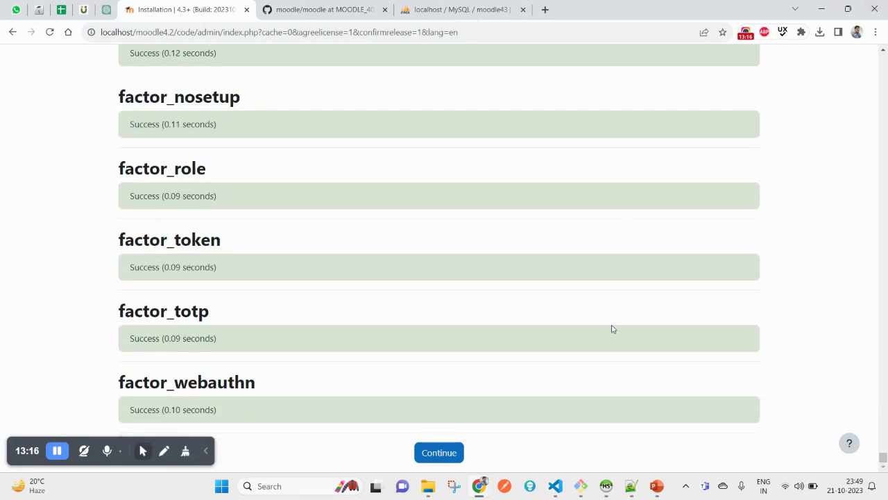
click(439, 461)
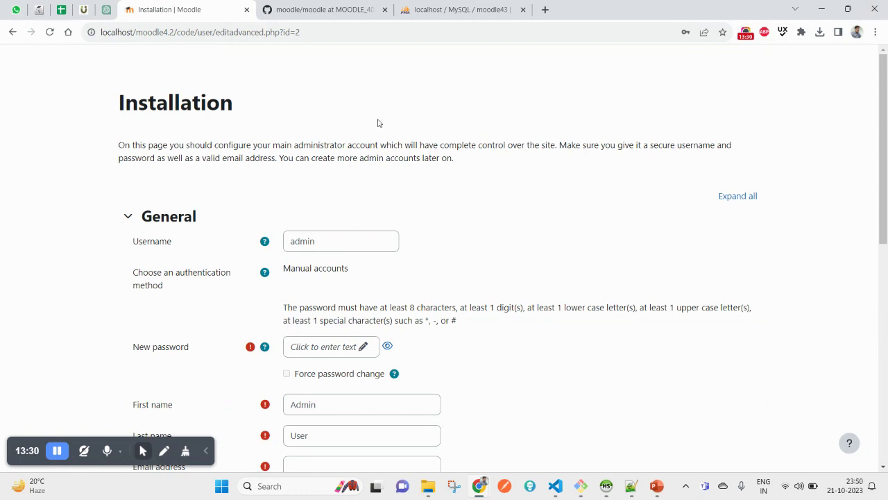
Fill in the administrator's e-mail address from a saved suggestion
scroll(327, 285, down, 3)
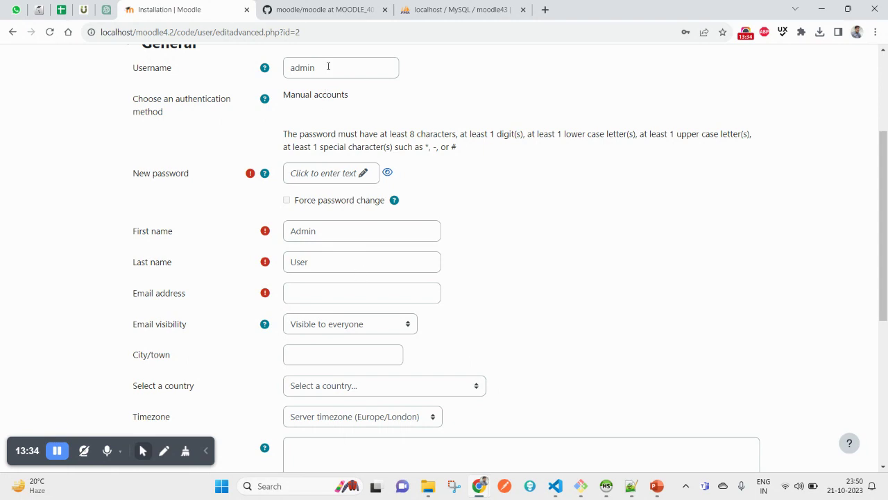
click(356, 296)
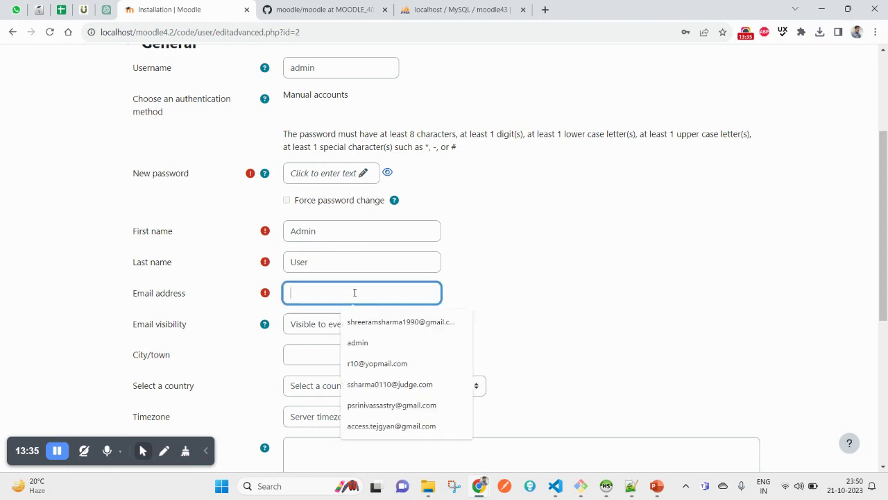
click(405, 323)
Enter the admin account's new password and reveal it as plain text
scroll(355, 237, up, 2)
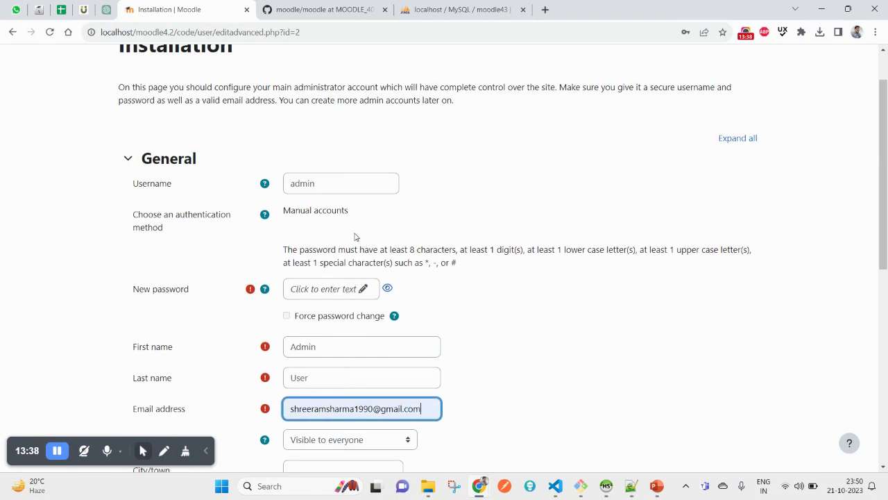
double_click(342, 184)
click(132, 186)
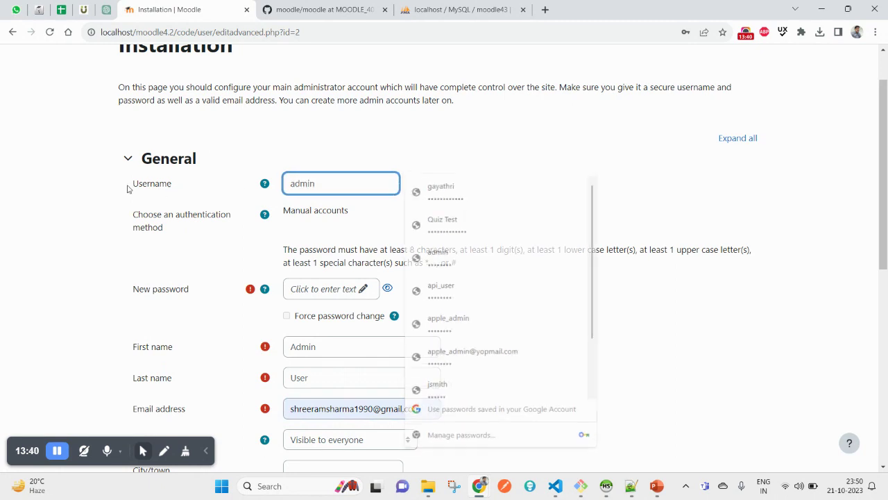
double_click(341, 187)
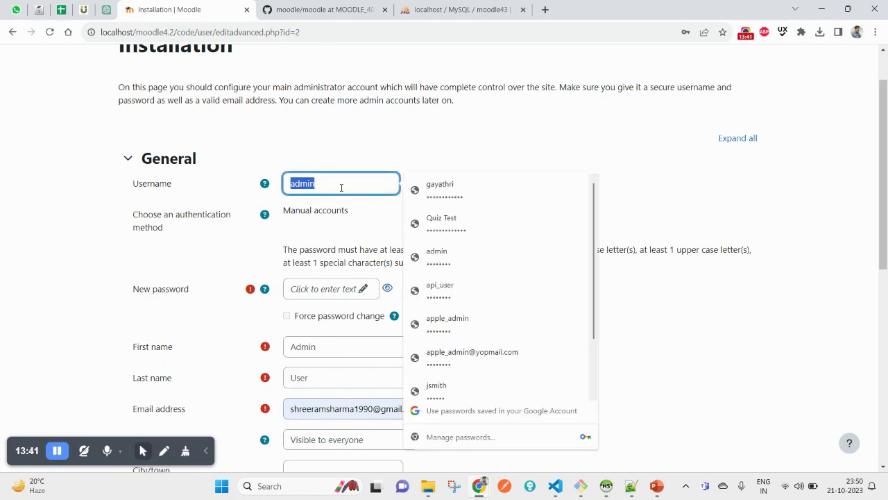
click(333, 290)
click(372, 288)
click(234, 324)
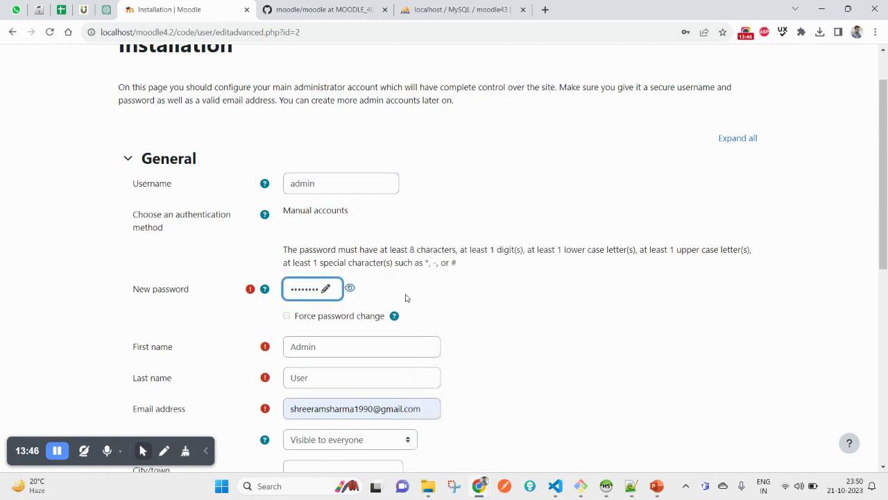
click(351, 289)
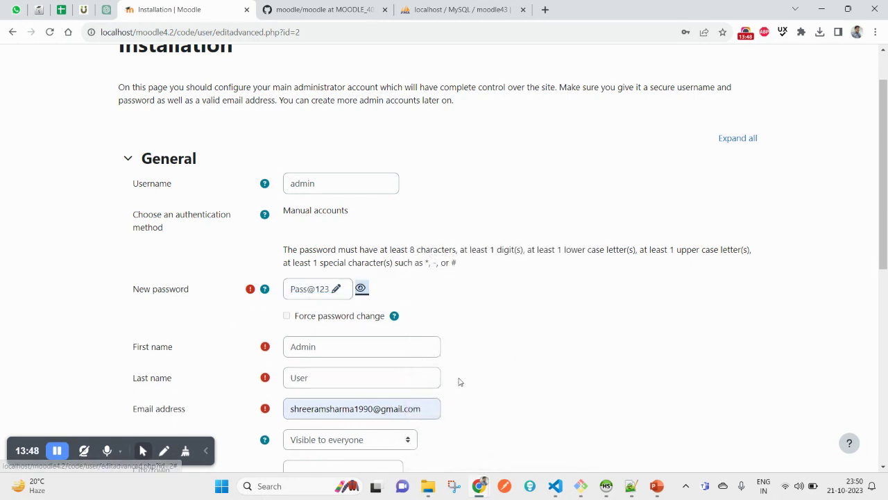
Check that First name reads Admin and Last name reads User
scroll(458, 380, down, 2)
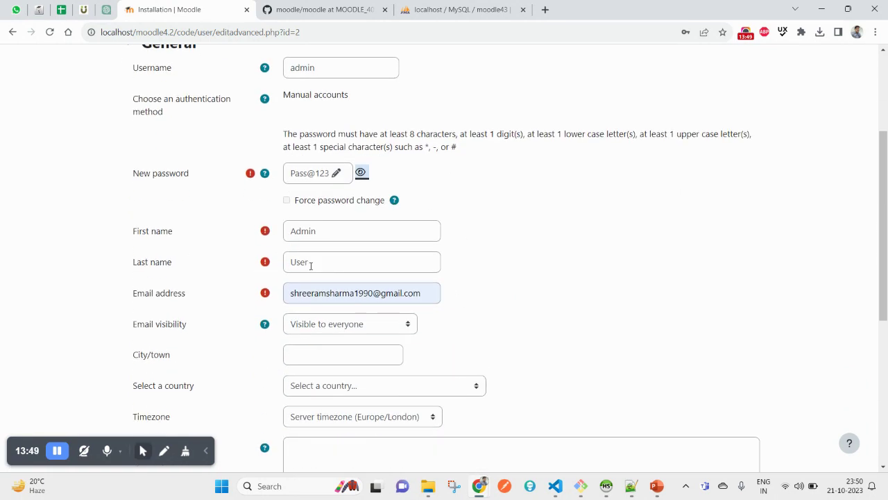
click(340, 229)
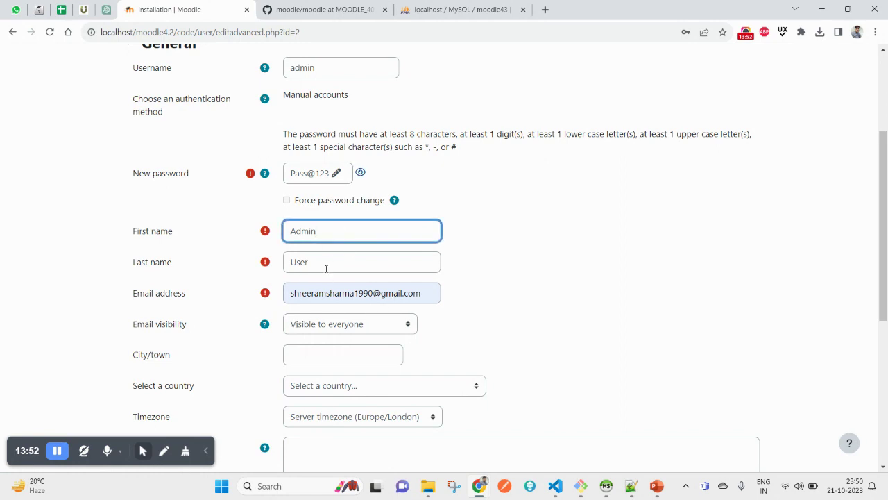
click(338, 256)
click(354, 233)
click(340, 261)
Keep the e-mail visible to everyone and autofill city New Delhi with country India
scroll(506, 297, down, 3)
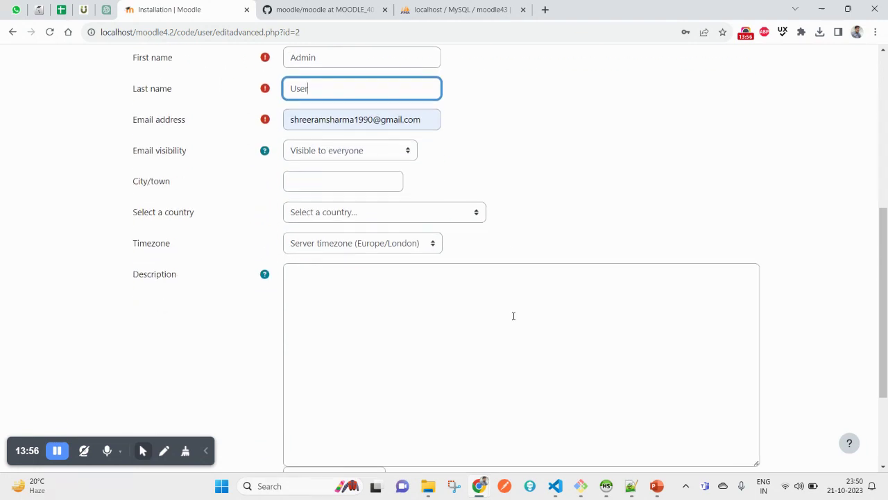
click(367, 158)
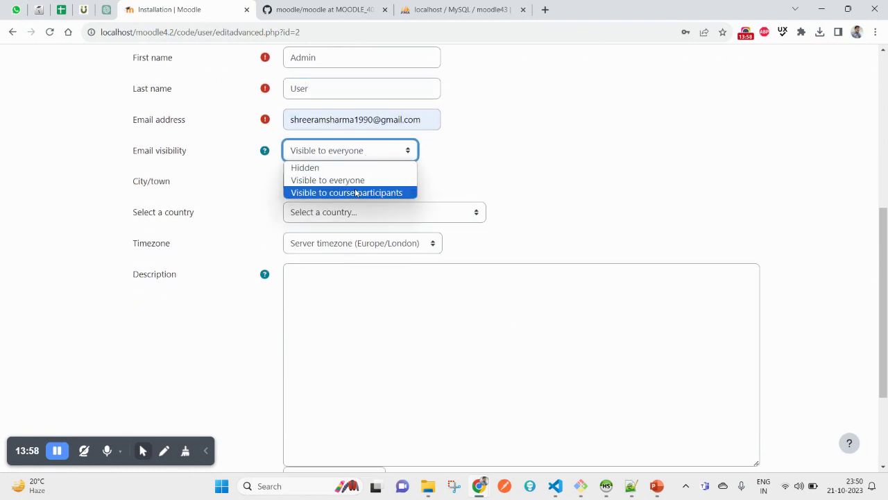
click(522, 155)
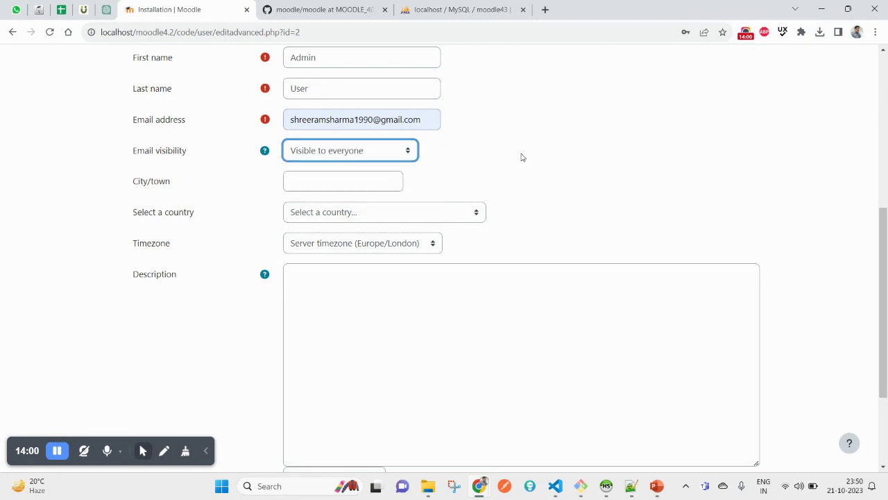
click(358, 181)
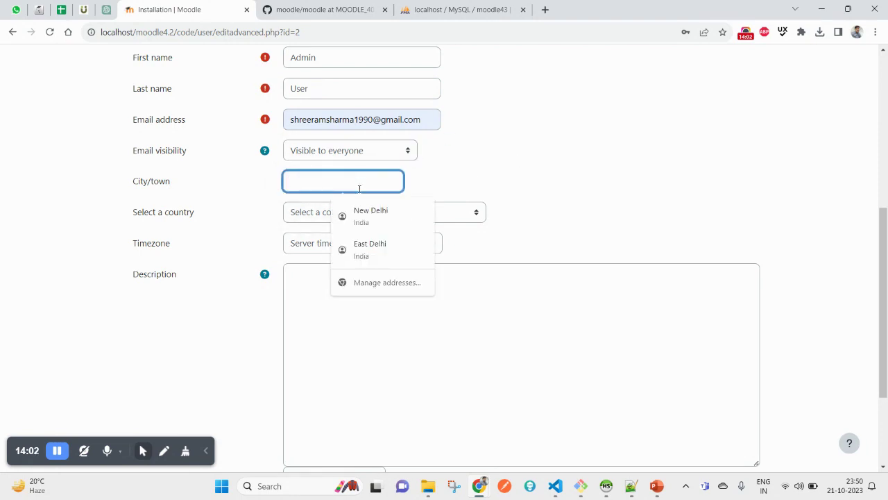
click(372, 220)
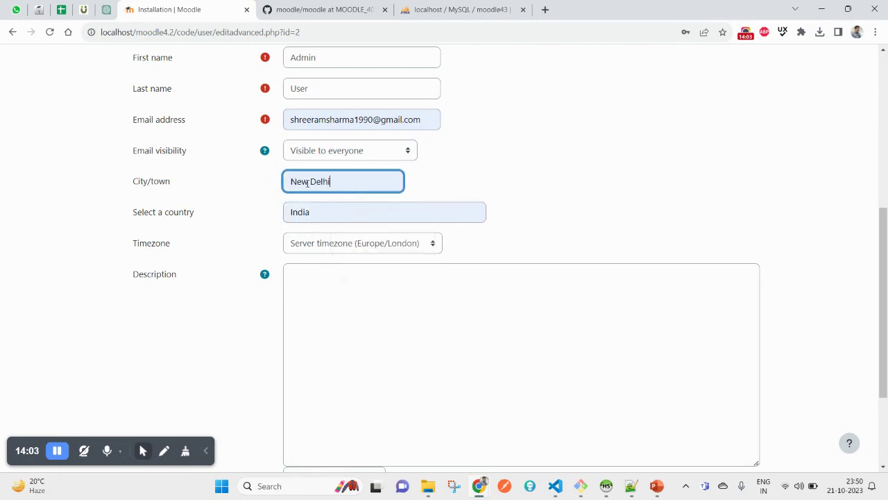
Set the admin's timezone to Asia/Kolkata
click(387, 248)
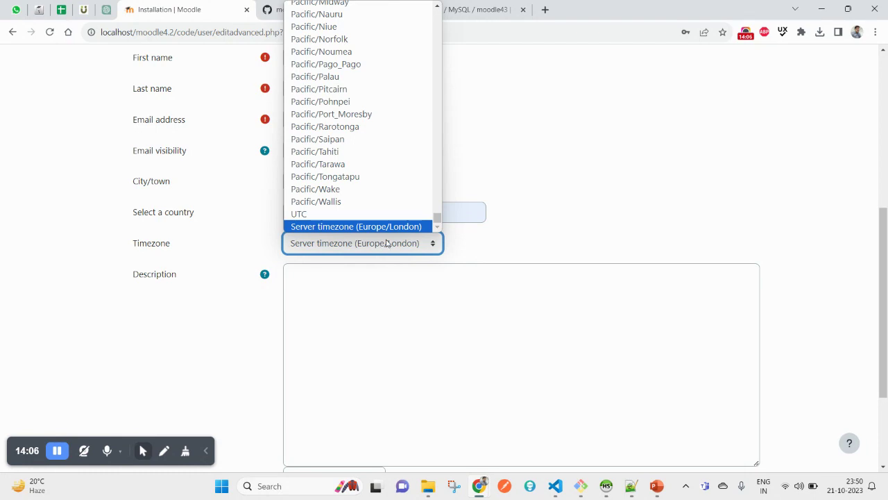
key(a)
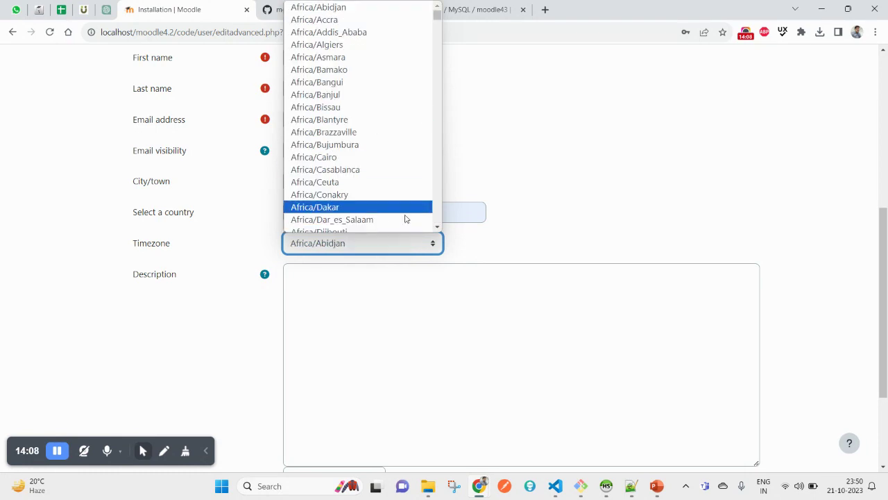
click(520, 190)
click(419, 245)
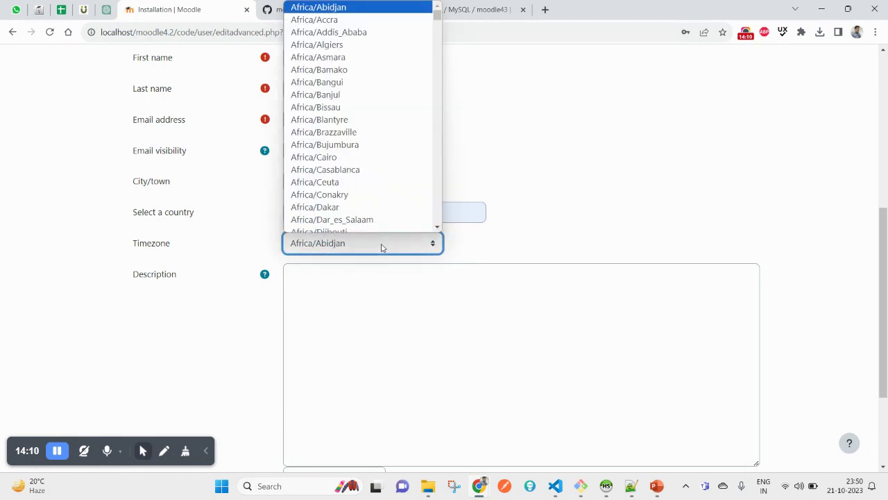
key(Down)
key(Down)
key(Down)
key(Down)
scroll(362, 210, down, 15)
scroll(362, 208, down, 20)
scroll(352, 197, up, 10)
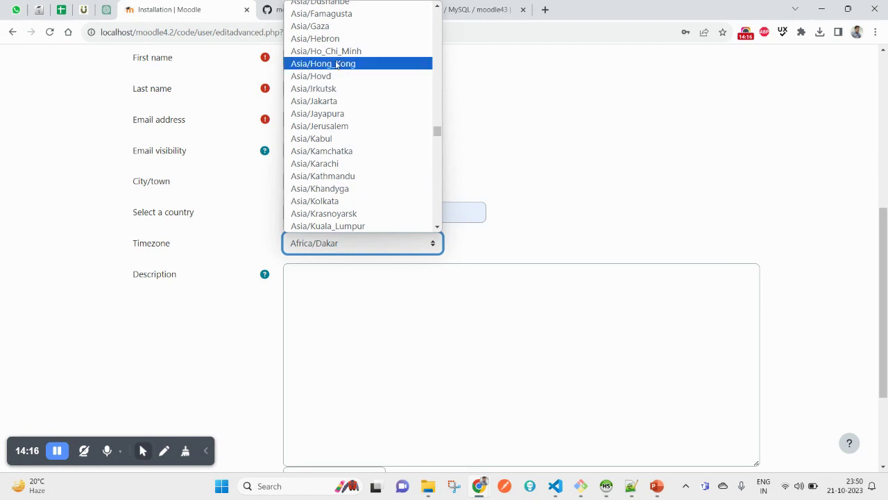
scroll(350, 209, up, 3)
scroll(350, 210, up, 6)
scroll(382, 189, down, 9)
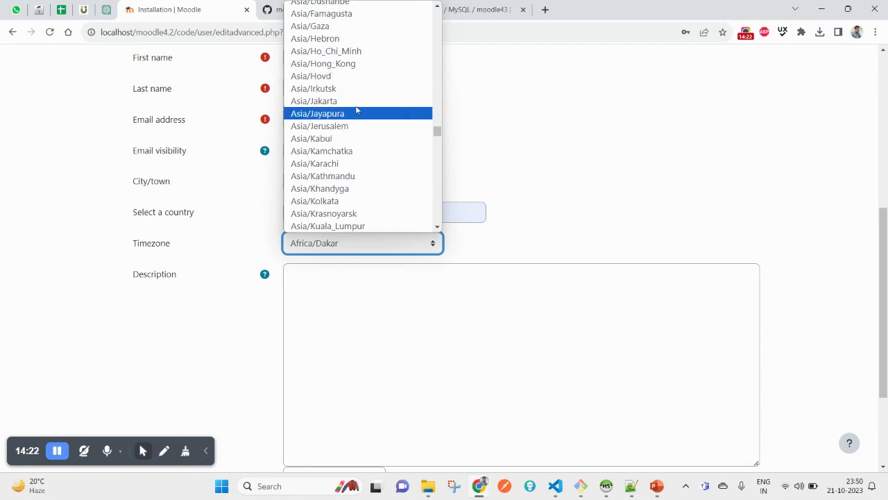
click(356, 204)
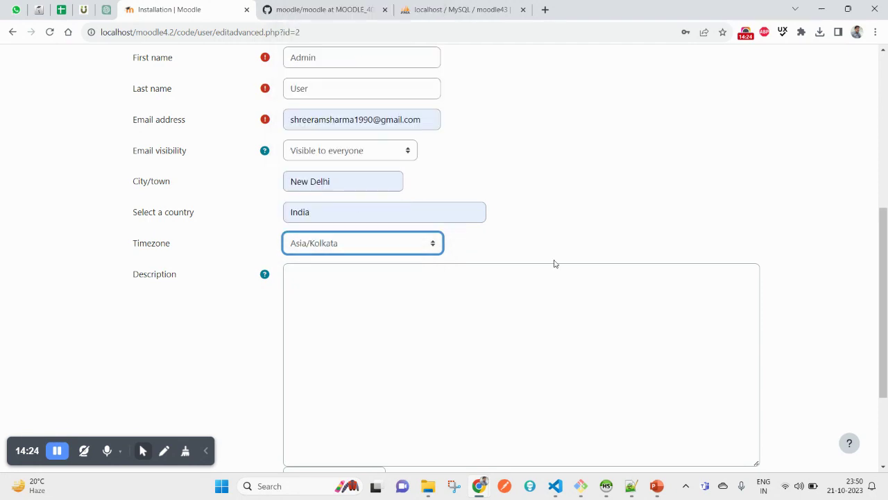
click(575, 222)
Expand Additional names, keep HTML description format, and submit with Update profile
scroll(488, 327, down, 2)
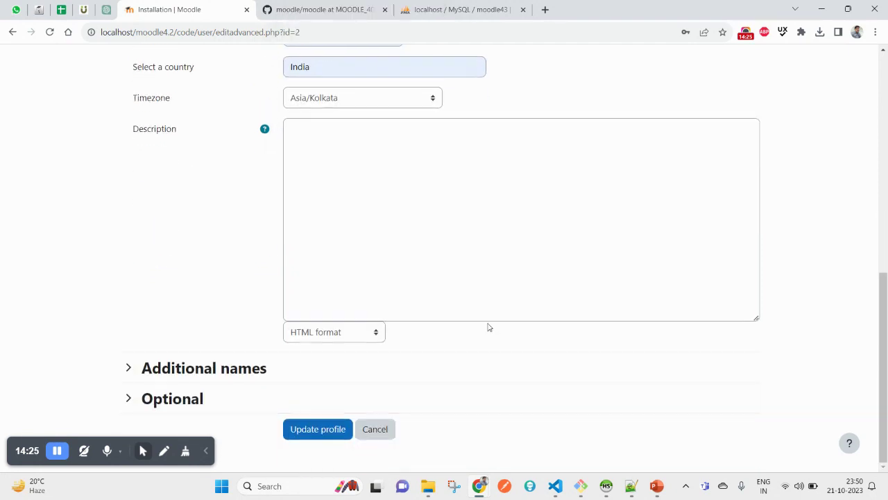
click(212, 373)
scroll(307, 294, down, 2)
click(325, 218)
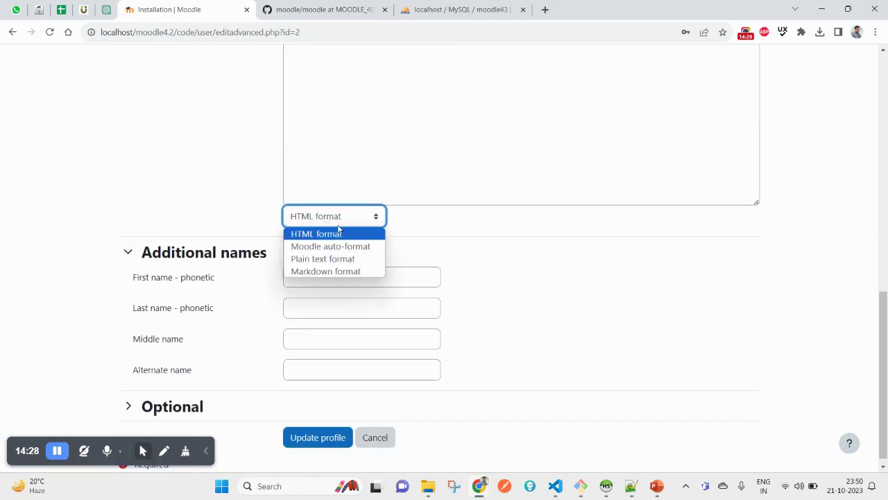
click(432, 227)
click(381, 222)
click(425, 244)
scroll(174, 344, down, 1)
click(321, 431)
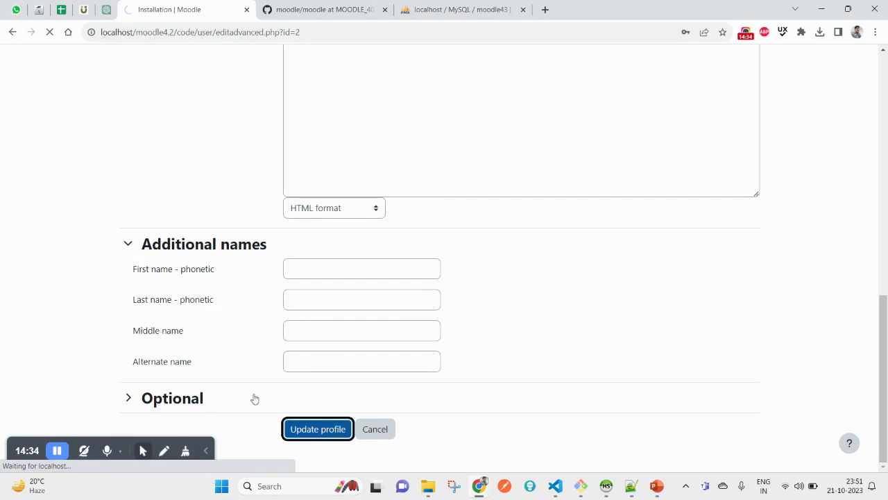
Scroll to the top of the Site home settings page after the profile saves
scroll(220, 234, up, 15)
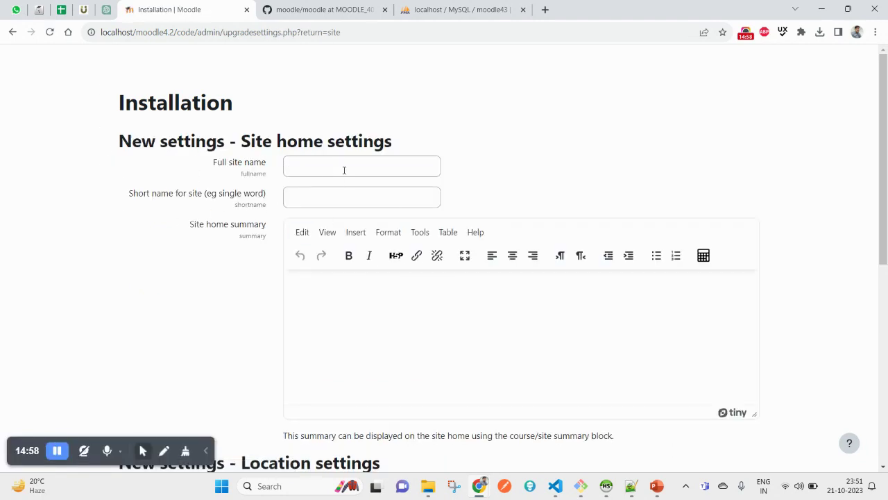
Set full and short site name to 'Tech Gyan' and add the summary 'Summary goes here.'
drag(117, 147, 224, 143)
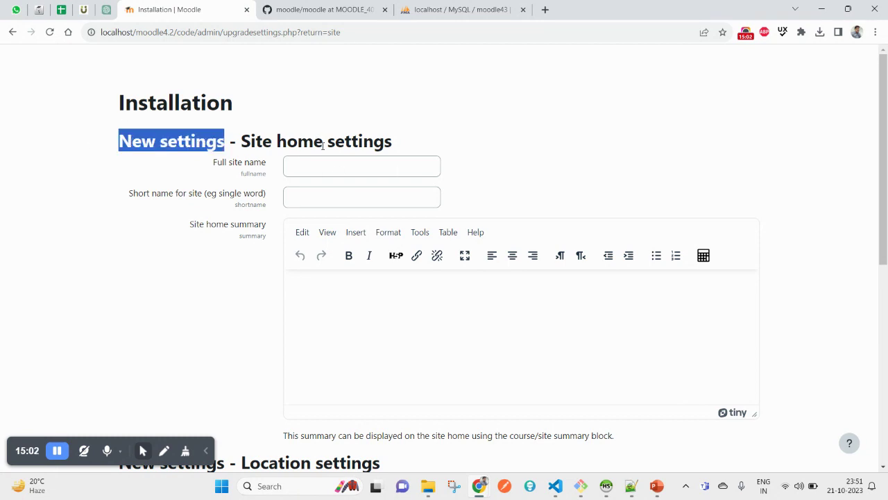
click(346, 160)
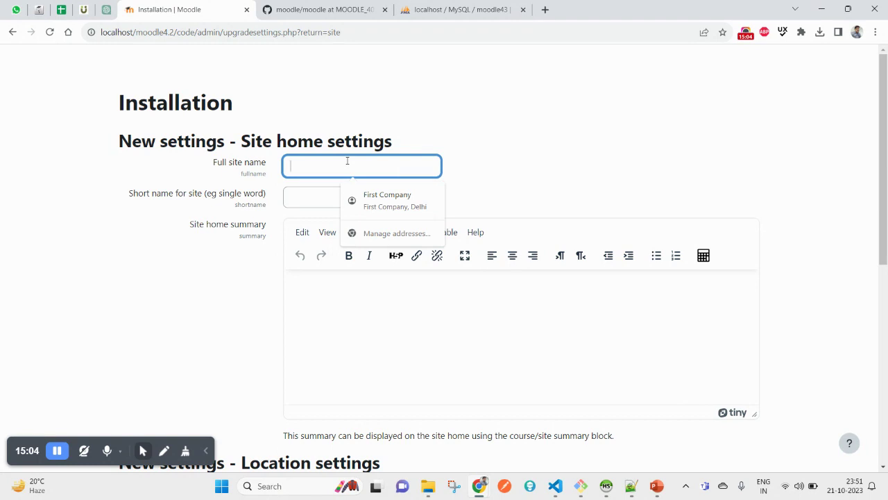
text(Te)
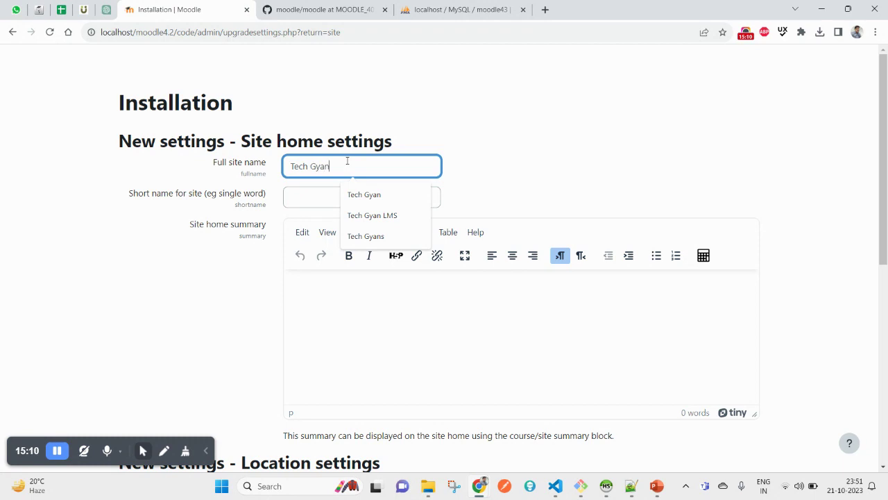
text(ch Gyan)
key(ctrl+a)
key(ctrl+c)
click(311, 201)
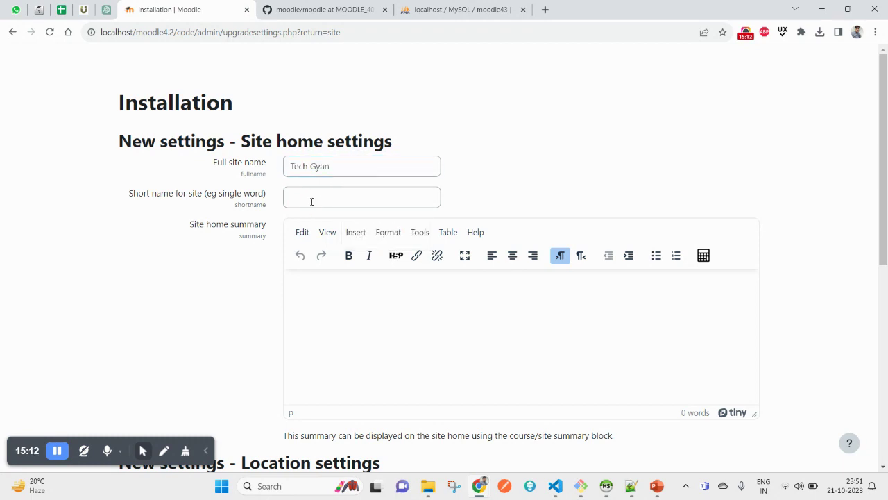
key(ctrl+v)
click(374, 320)
key(ctrl+v)
text(Summa)
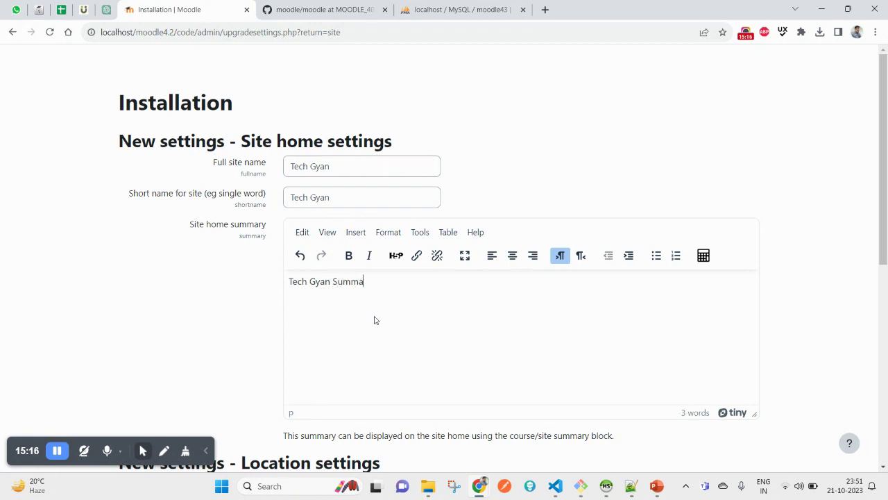
text(ry goes here.)
Fill Support email from a saved address, reuse it as No-reply address, and save
scroll(386, 324, down, 5)
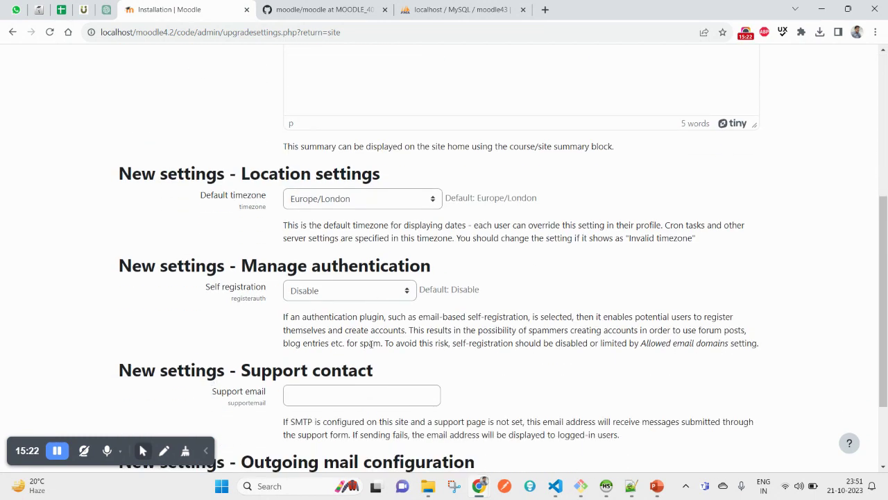
scroll(332, 286, down, 2)
click(347, 283)
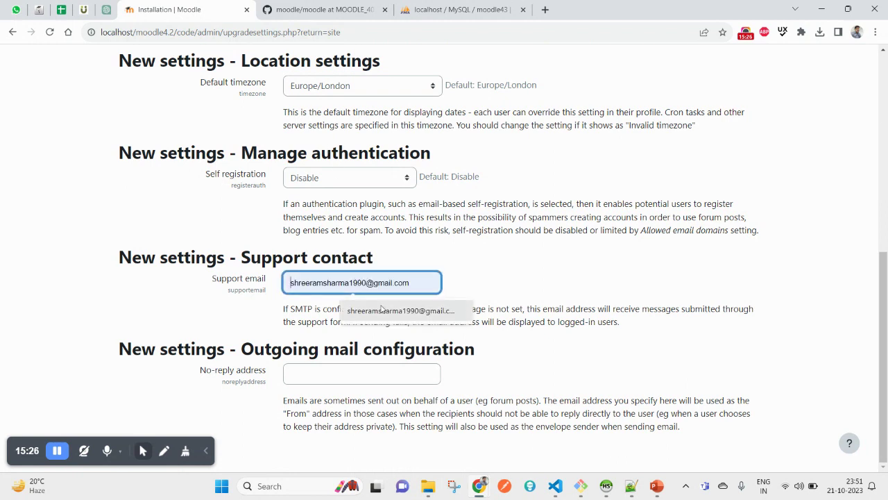
click(361, 310)
triple_click(335, 282)
key(ctrl+c)
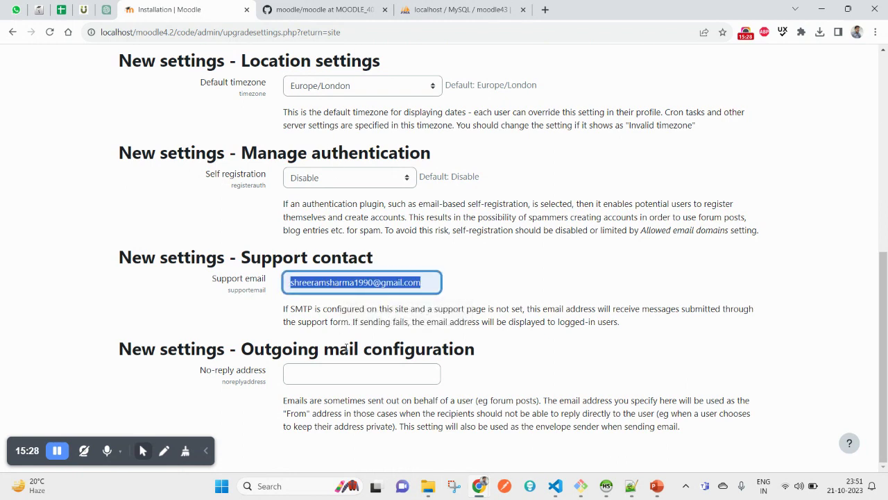
click(340, 373)
key(ctrl+v)
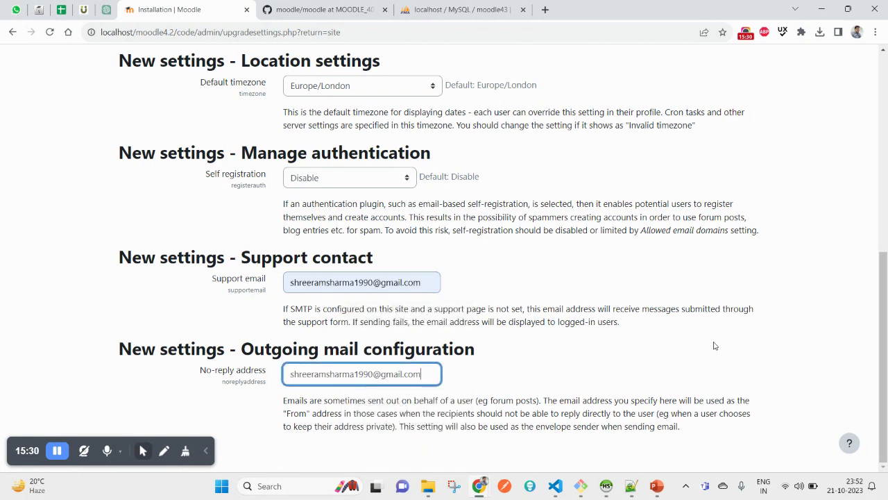
key(ctrl+minus)
key(ctrl+minus)
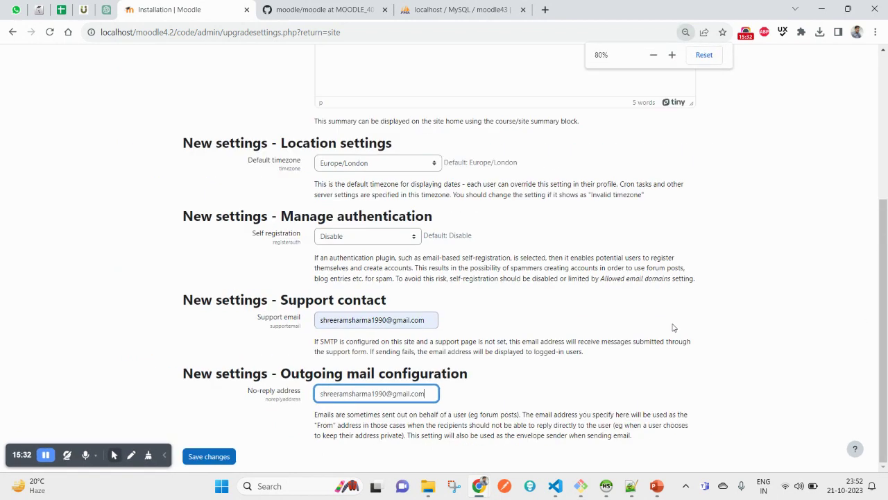
click(210, 456)
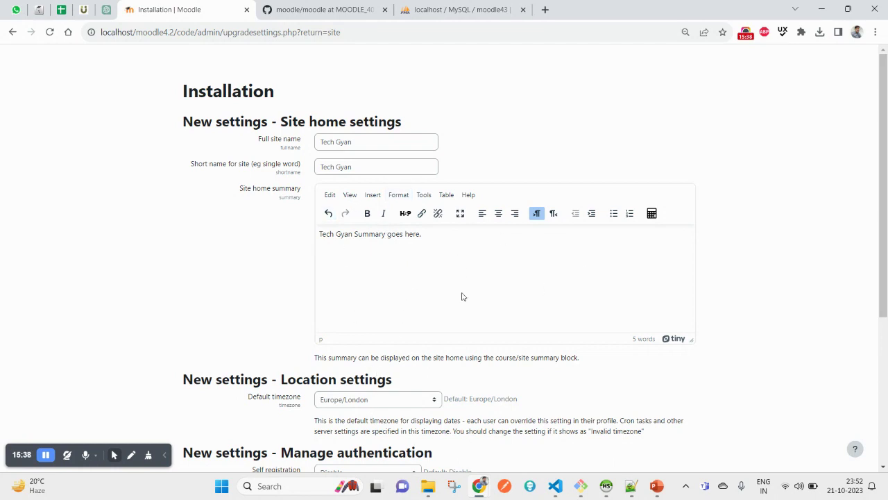
Check the summary line and save the site settings again
triple_click(357, 236)
click(213, 253)
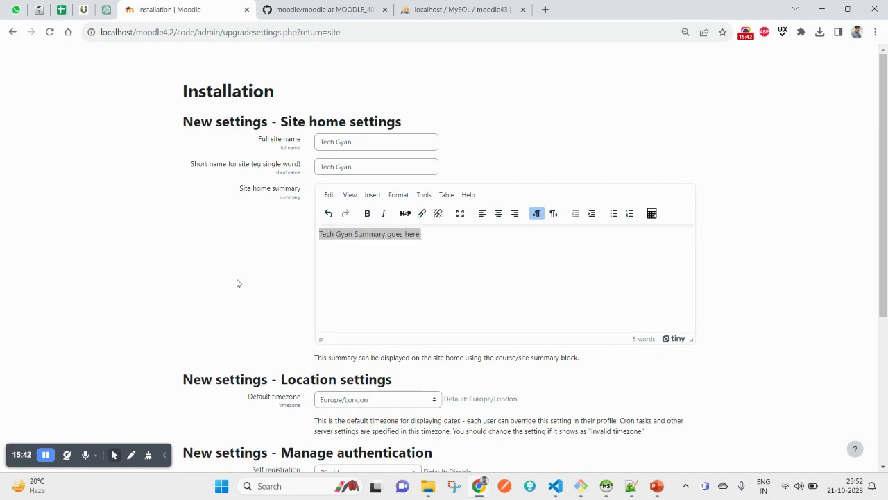
scroll(237, 283, down, 3)
click(225, 457)
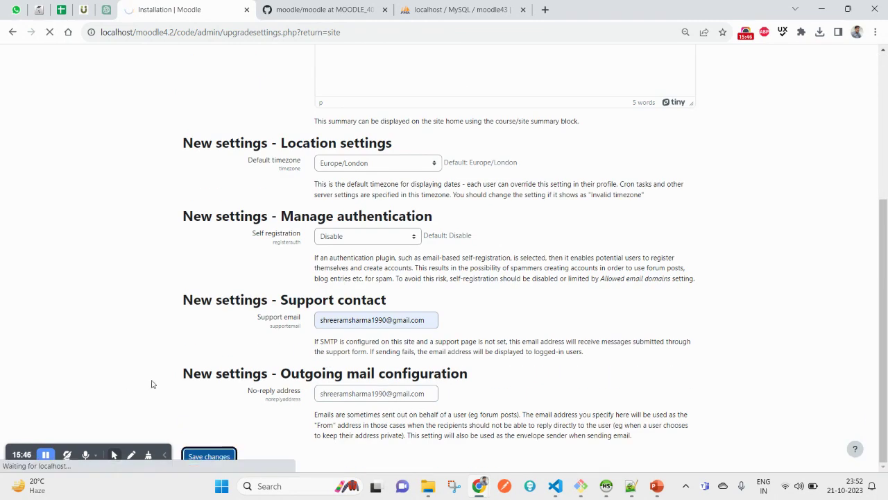
Dismiss the welcome tour and return to the My courses page
scroll(302, 278, up, 1)
scroll(303, 277, up, 2)
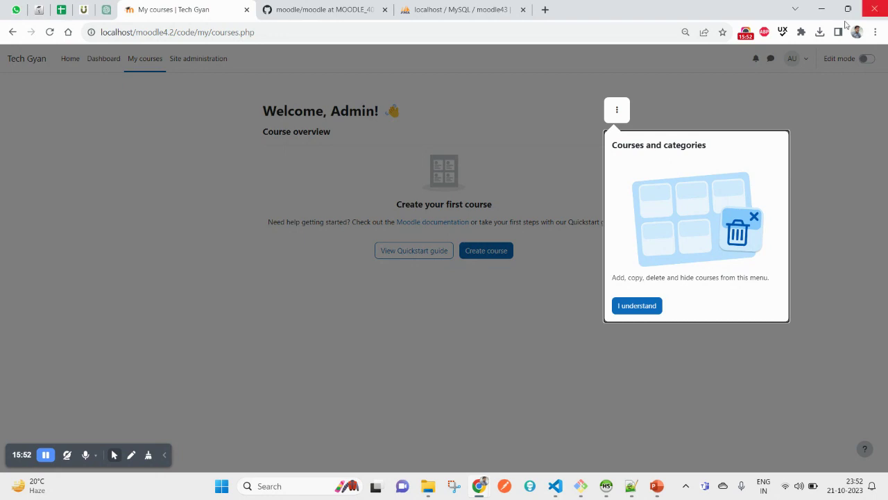
click(649, 305)
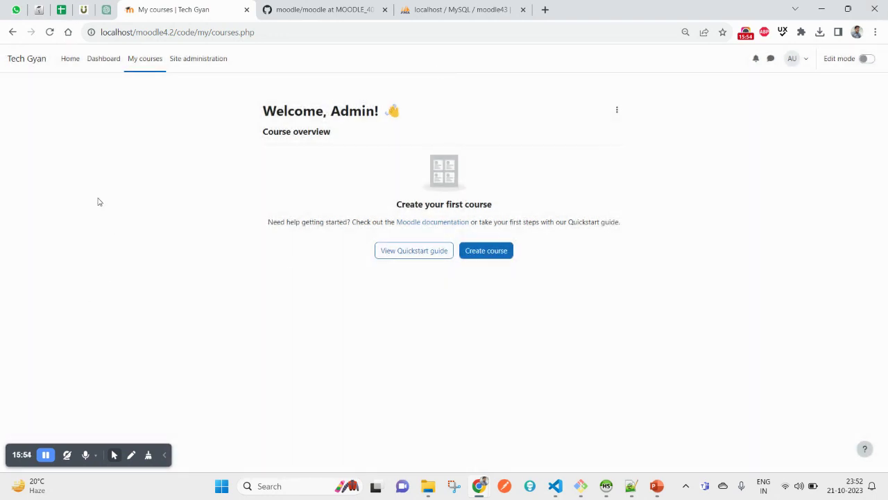
click(28, 61)
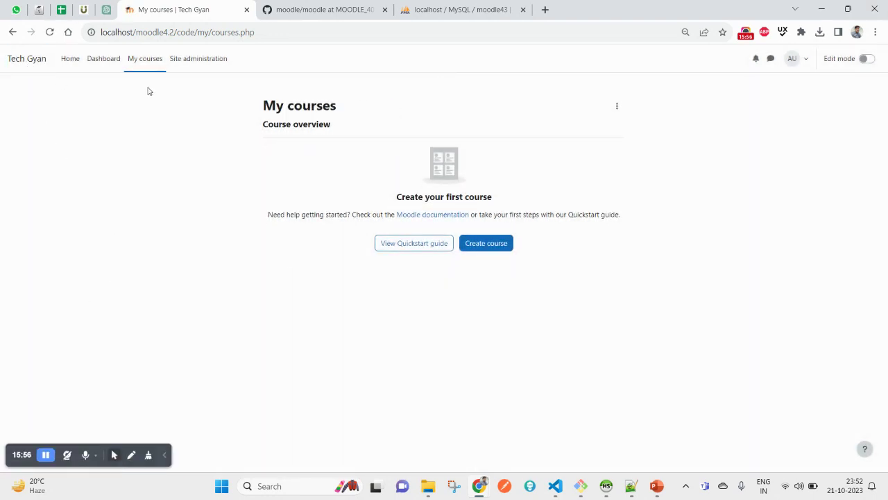
Browse Site administration's Users, Courses, Grades, Plugins and Server sections, then open the Tech Gyan home
click(193, 61)
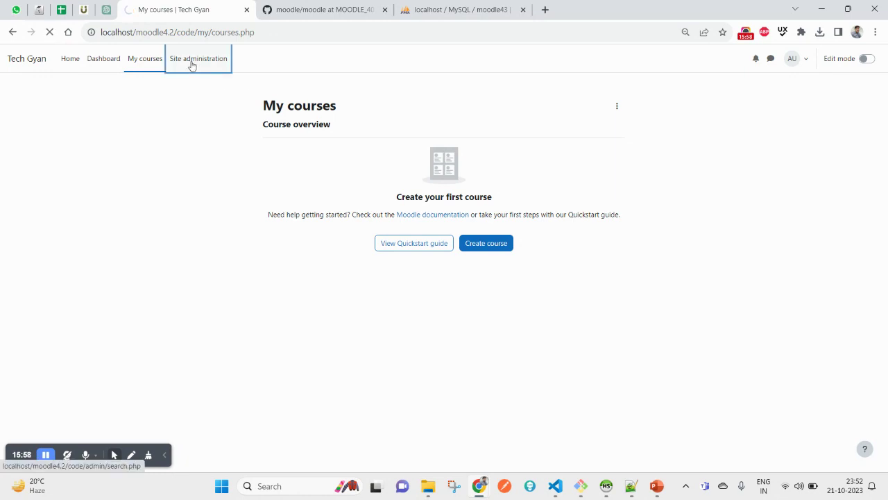
click(95, 142)
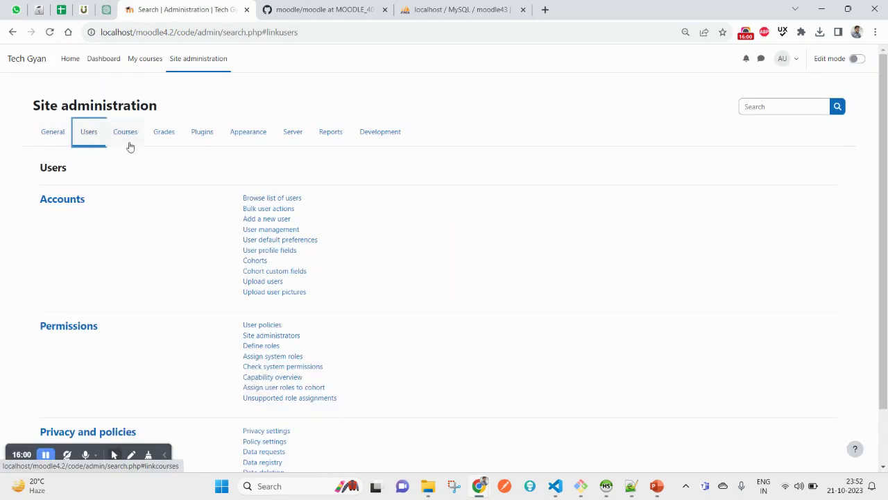
click(126, 138)
click(171, 138)
click(202, 136)
click(290, 138)
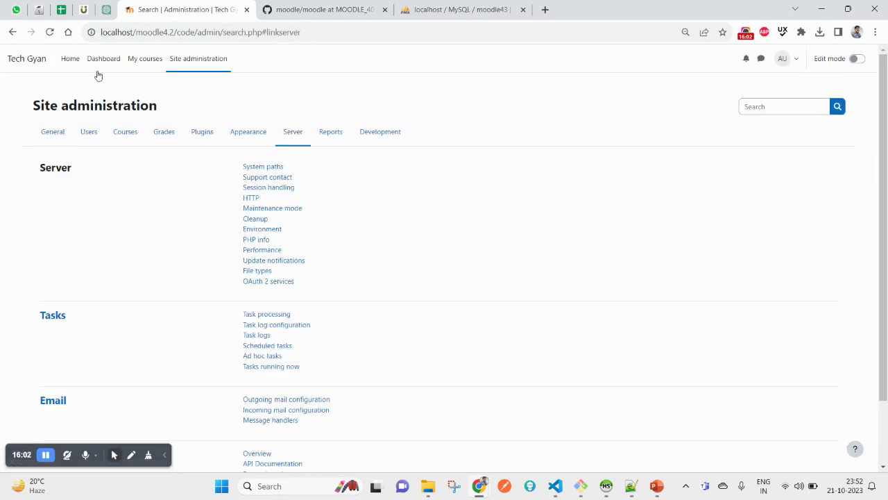
click(70, 60)
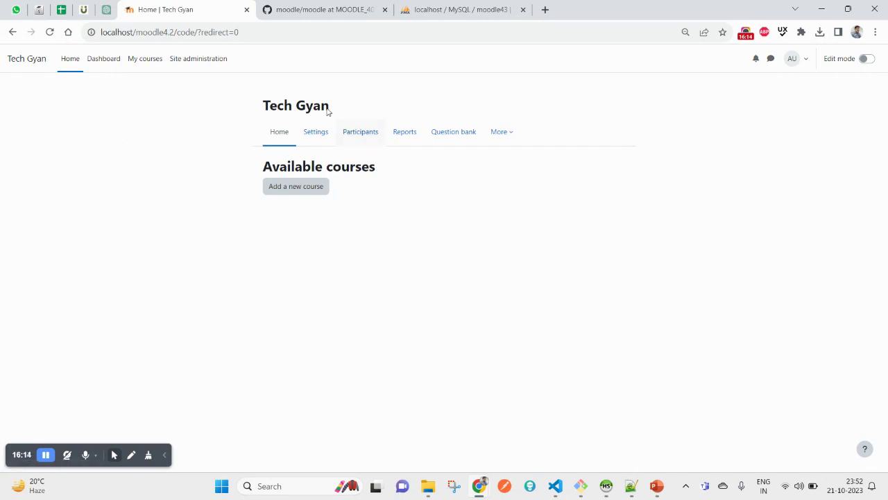
Log out from the Dashboard's user menu and go to the login page
click(104, 60)
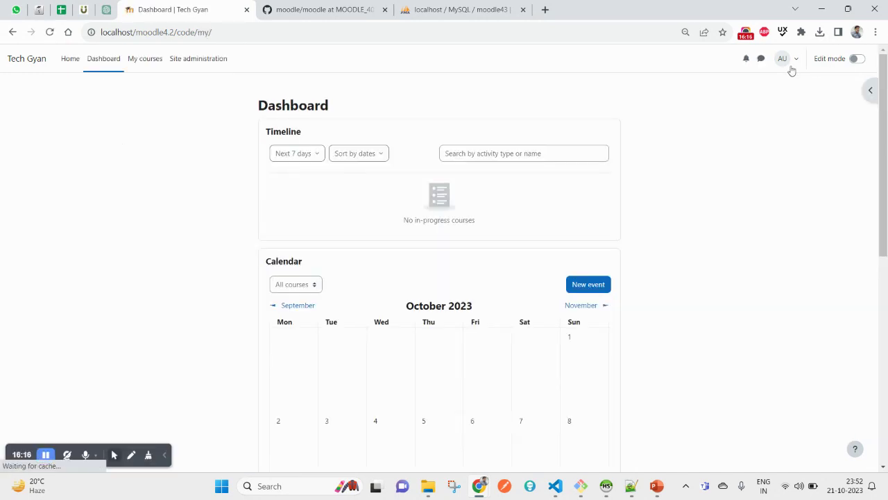
click(787, 65)
click(742, 201)
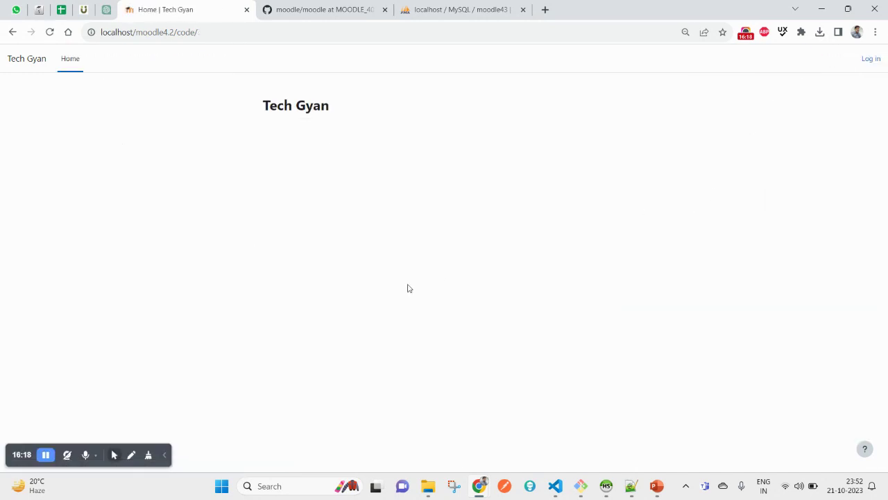
click(870, 60)
Sign back in with the saved admin credentials and reset page zoom to 100%
click(437, 188)
key(ctrl+a)
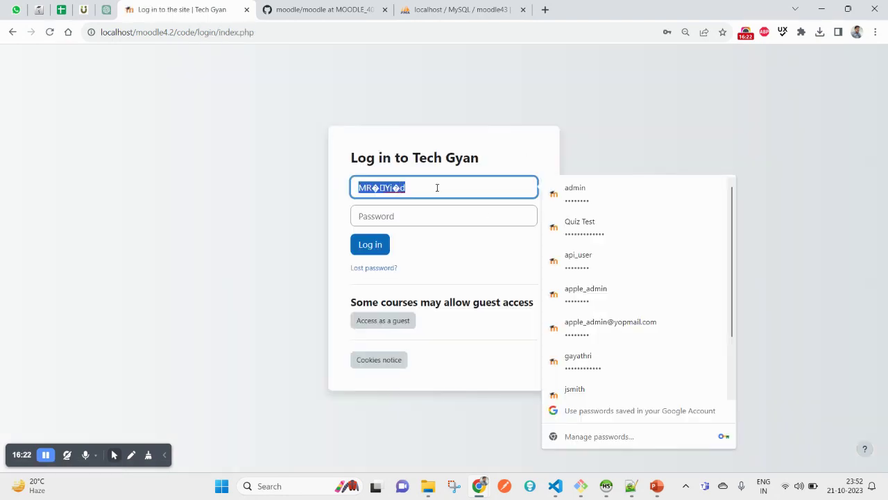
key(BackSpace)
text(admin)
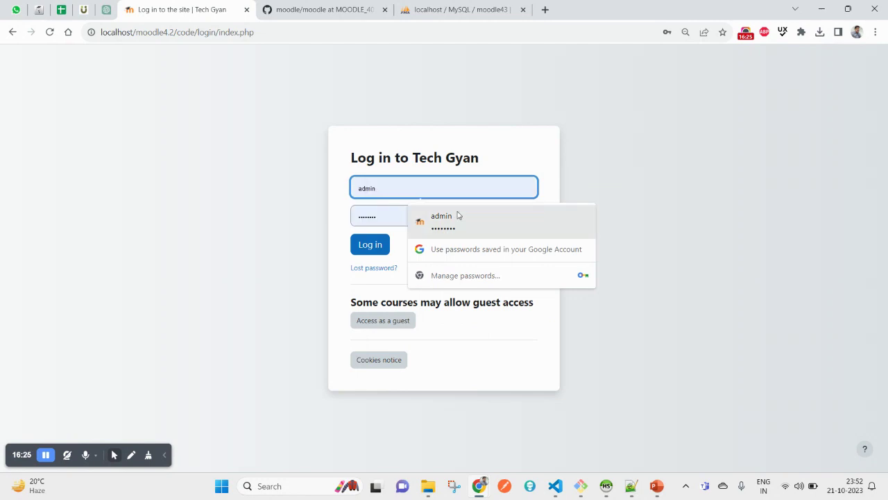
click(457, 217)
click(377, 245)
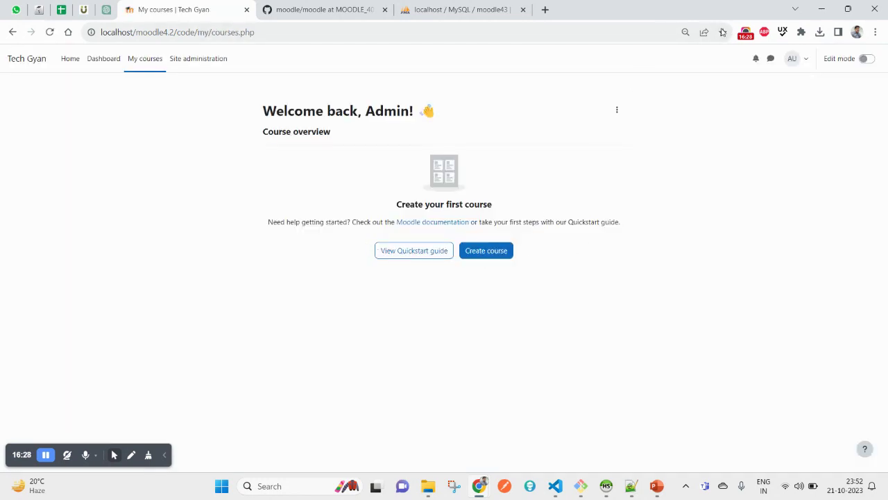
click(686, 32)
click(703, 55)
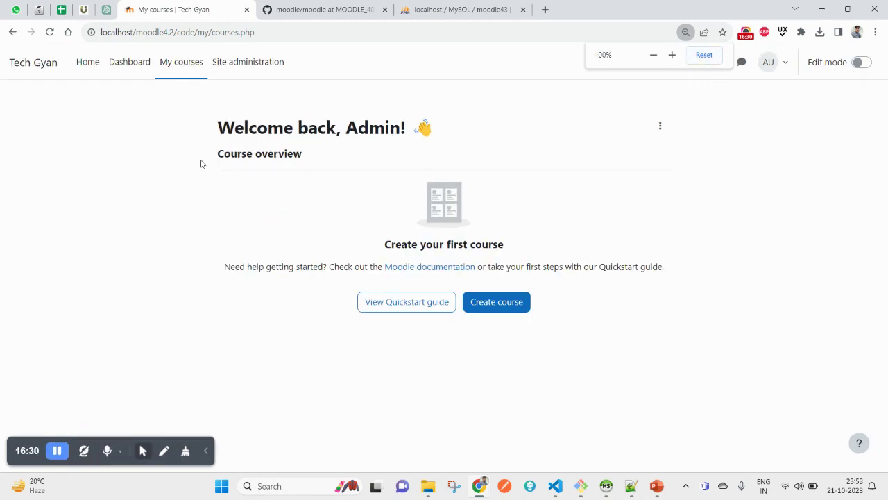
Load admin/purgecaches.php and run Purge all caches
click(12, 74)
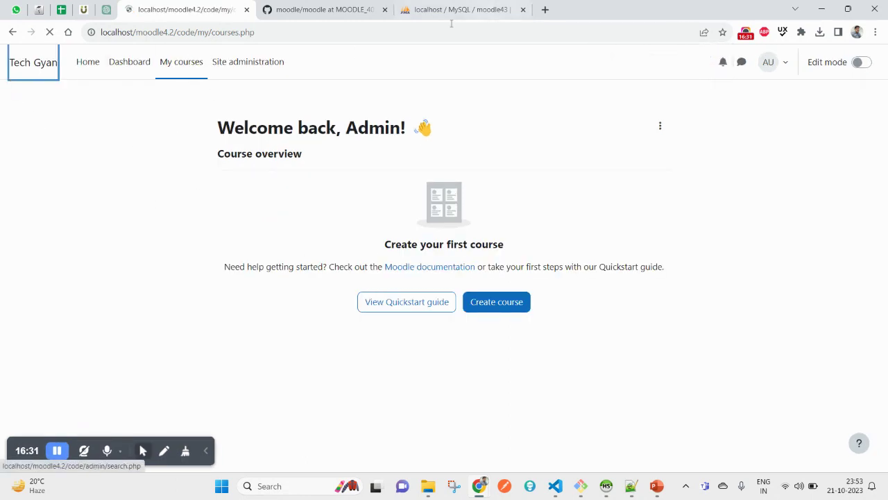
click(194, 32)
drag(197, 31, 535, 33)
text(admin/p)
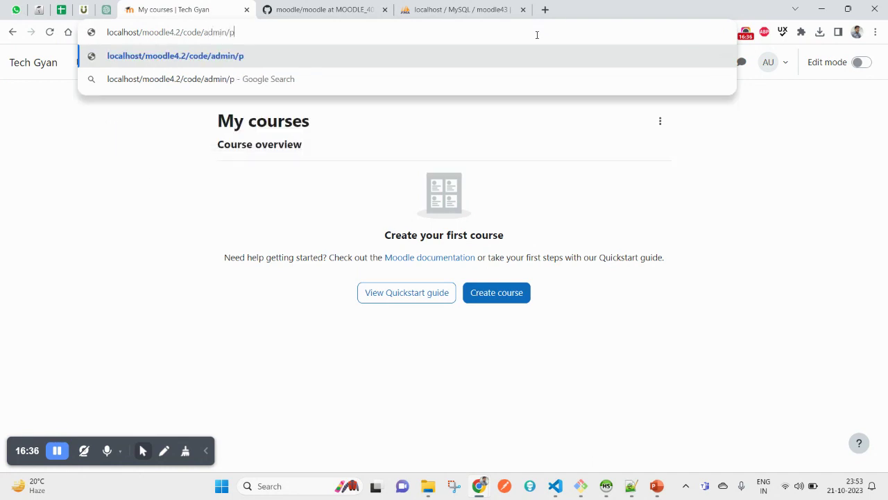
text(urgecaches.php)
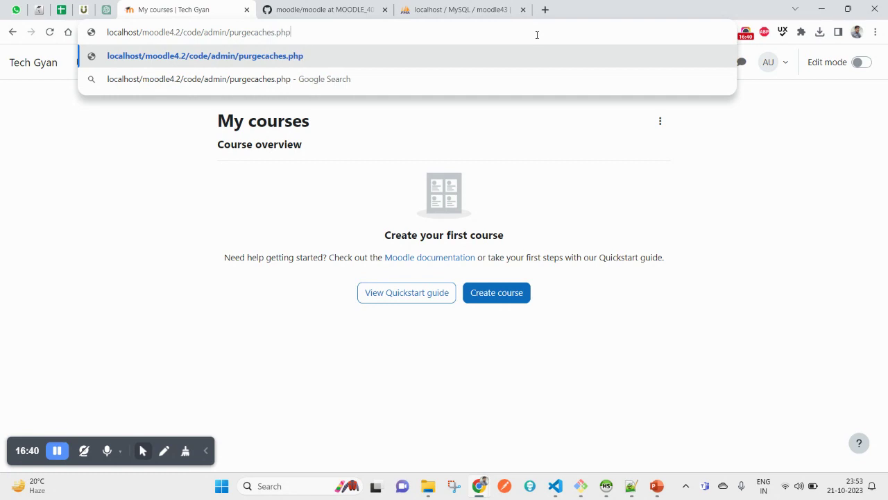
key(Return)
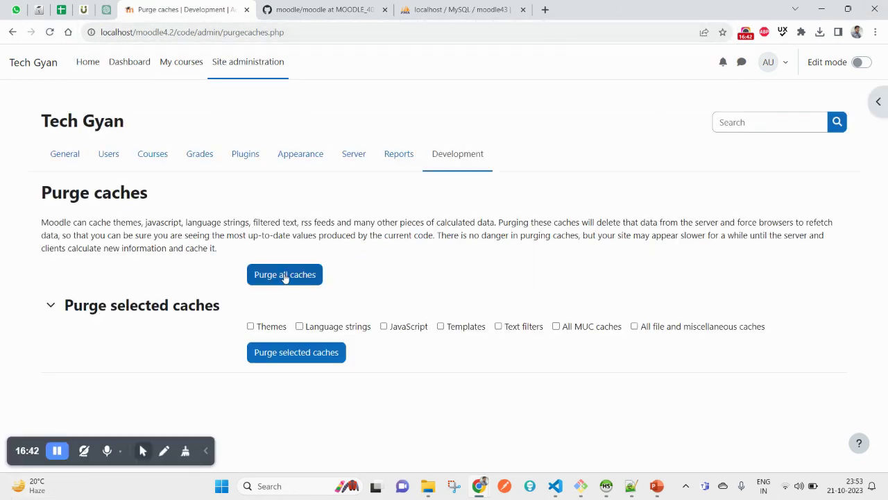
click(284, 276)
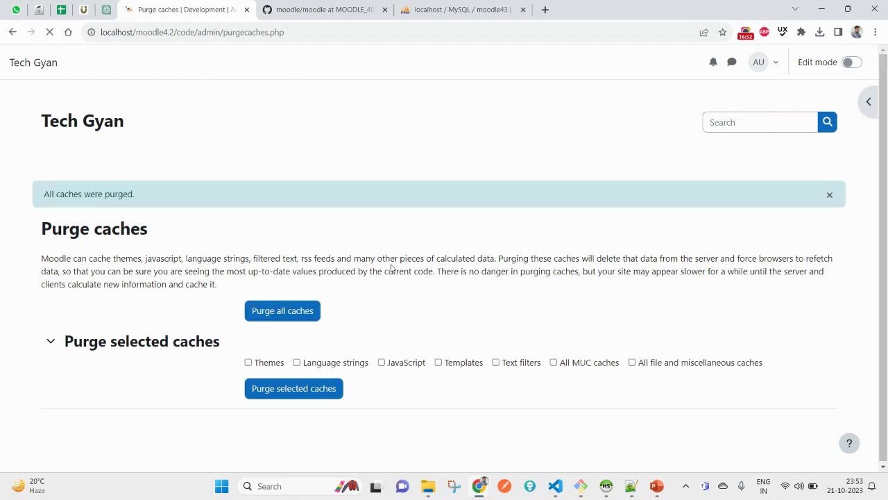
Log out, go to the login page, clear the username, and reload the page
click(759, 64)
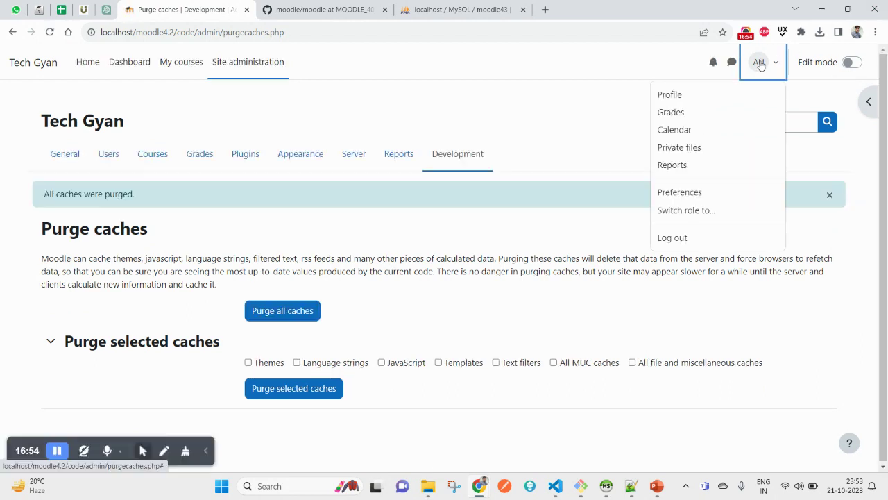
click(683, 242)
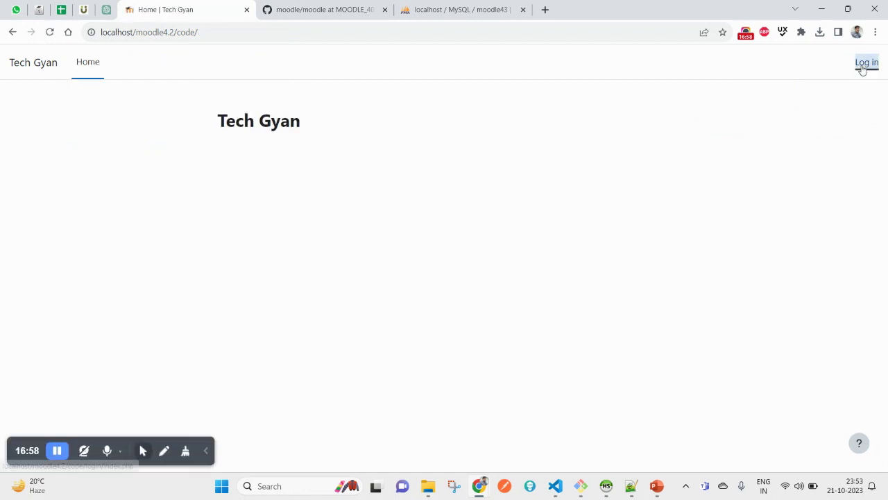
click(867, 62)
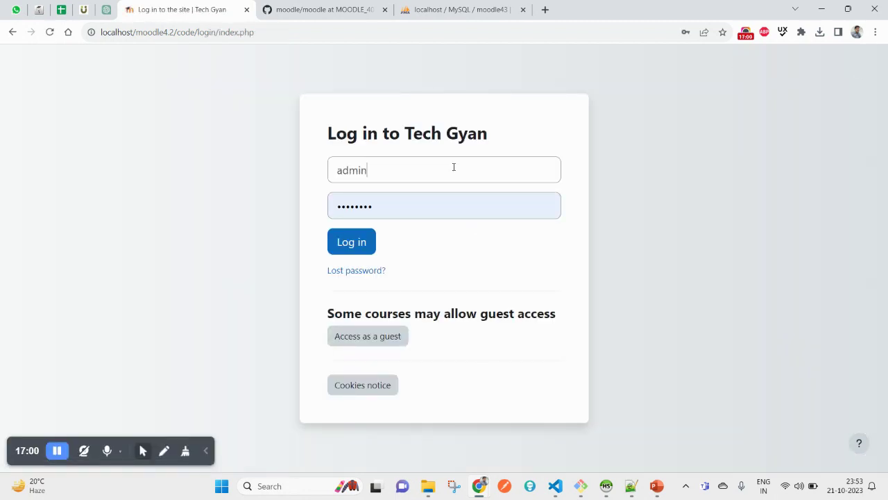
click(454, 167)
key(ctrl+a)
key(BackSpace)
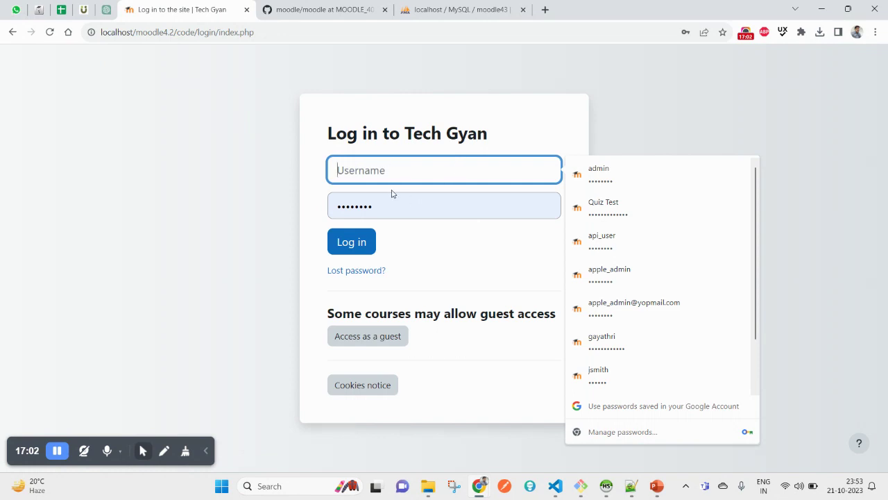
click(276, 181)
right_click(165, 141)
click(200, 179)
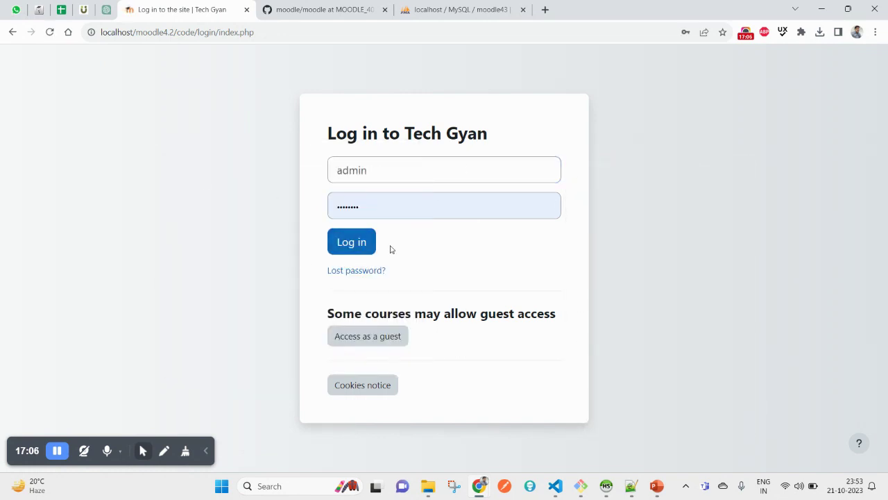
Try logging in, open Lost password?, then go back to the filled-in login form
double_click(394, 177)
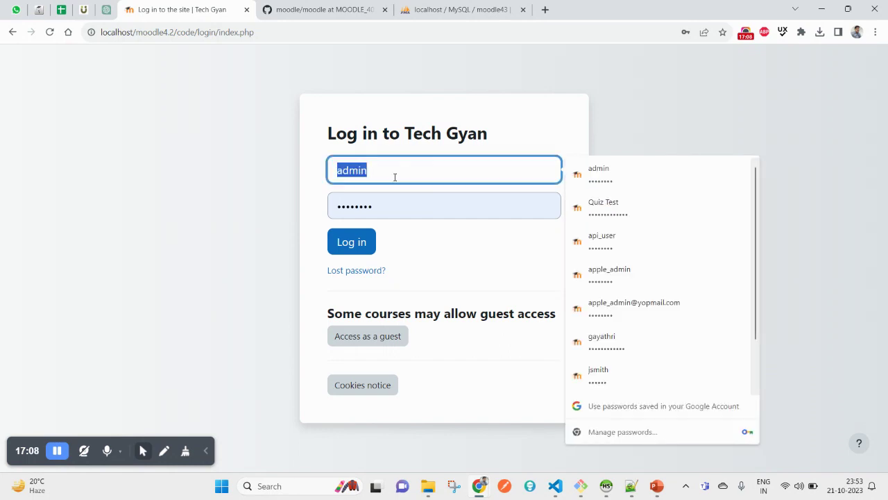
click(442, 256)
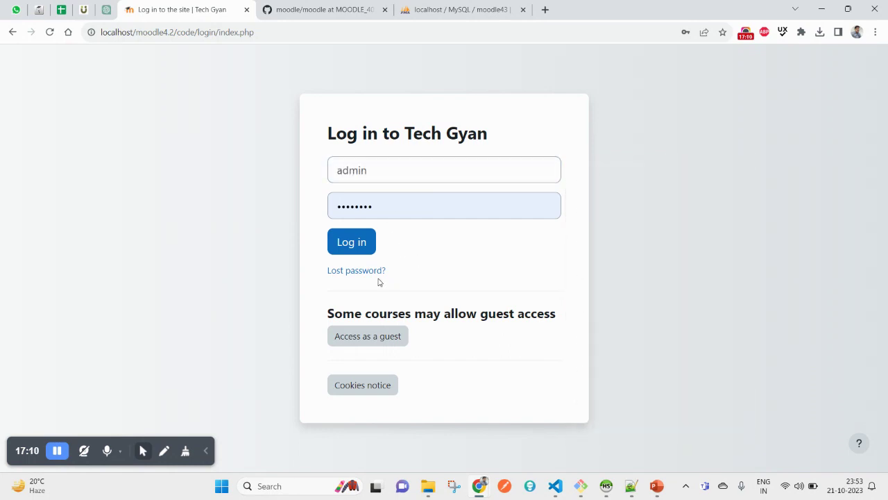
click(363, 247)
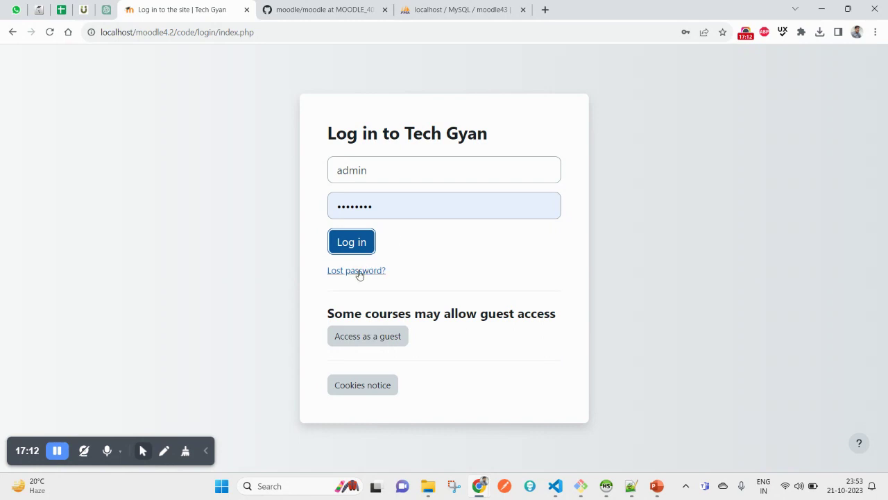
click(358, 270)
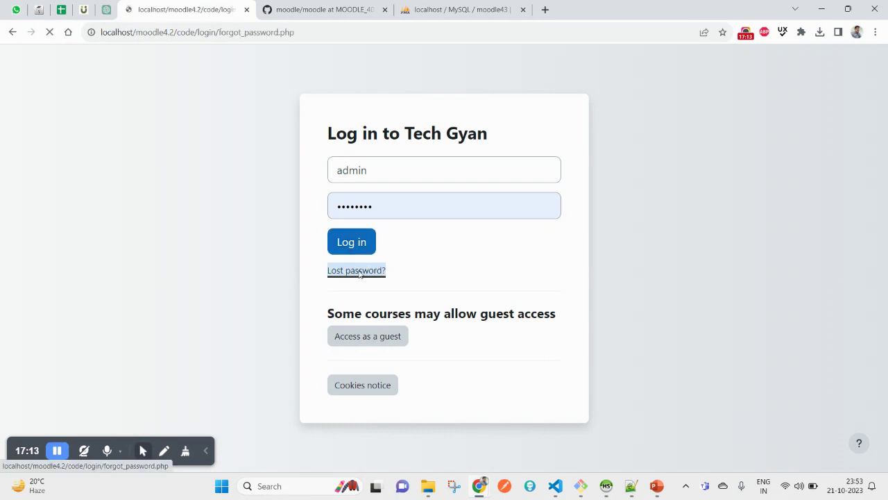
click(11, 33)
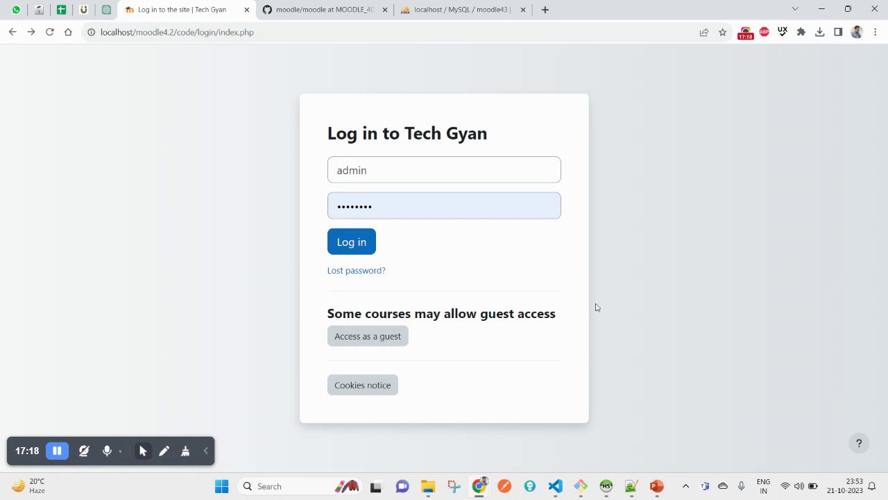
Log in with the filled admin credentials to reach 'Welcome back, Admin!' on My courses
click(353, 248)
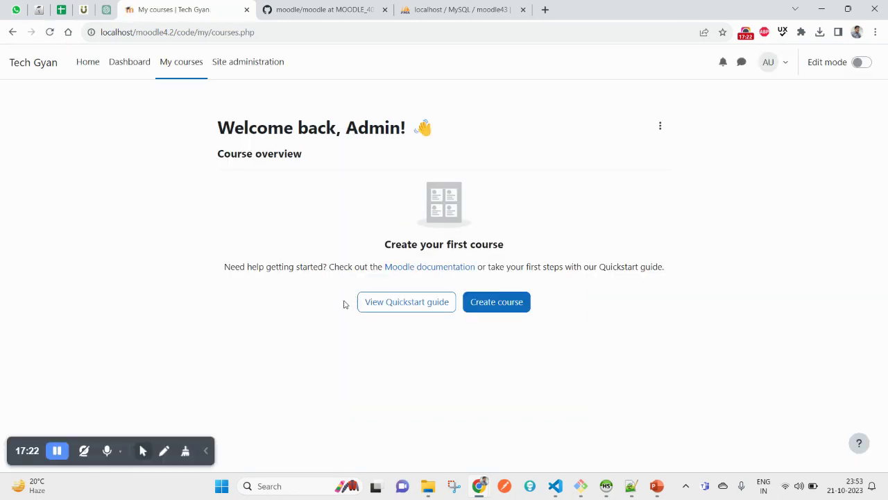